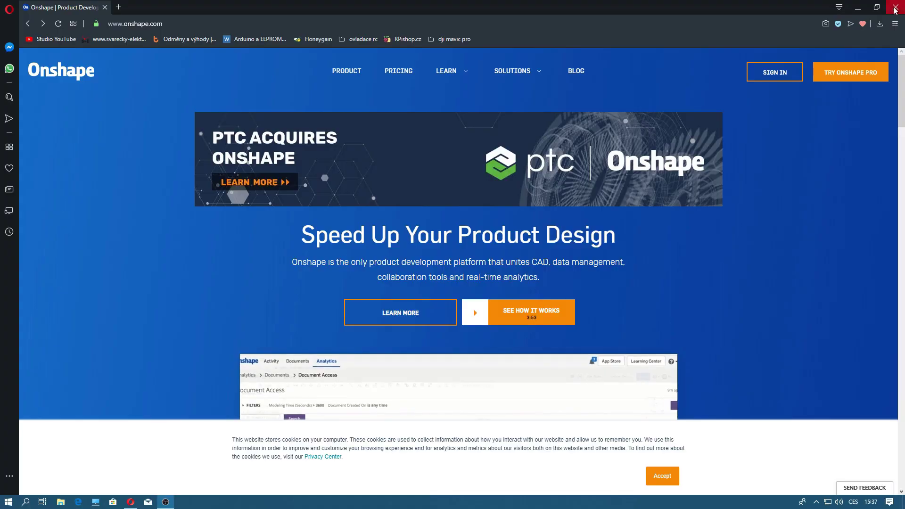
# Step: Sign in to Onshape with the autofilled credentials and open the Untitled document
pyautogui.click(764, 77)
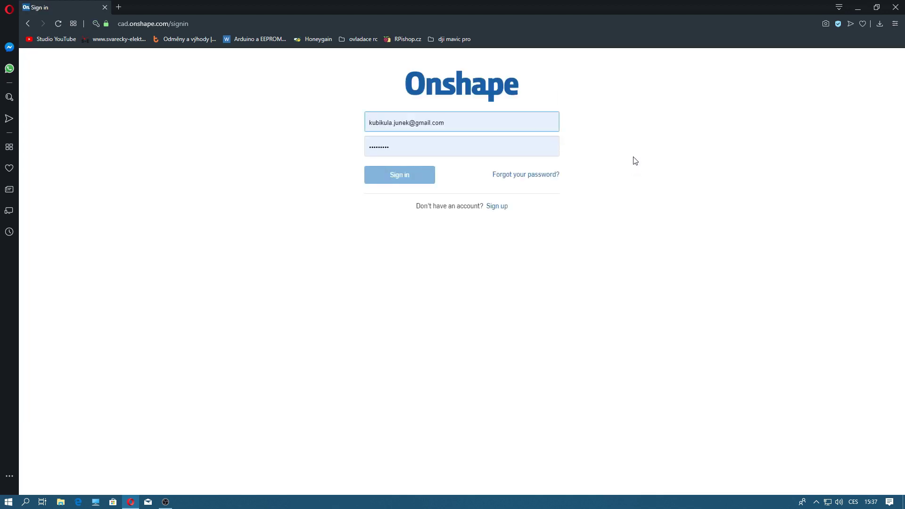
pyautogui.click(410, 176)
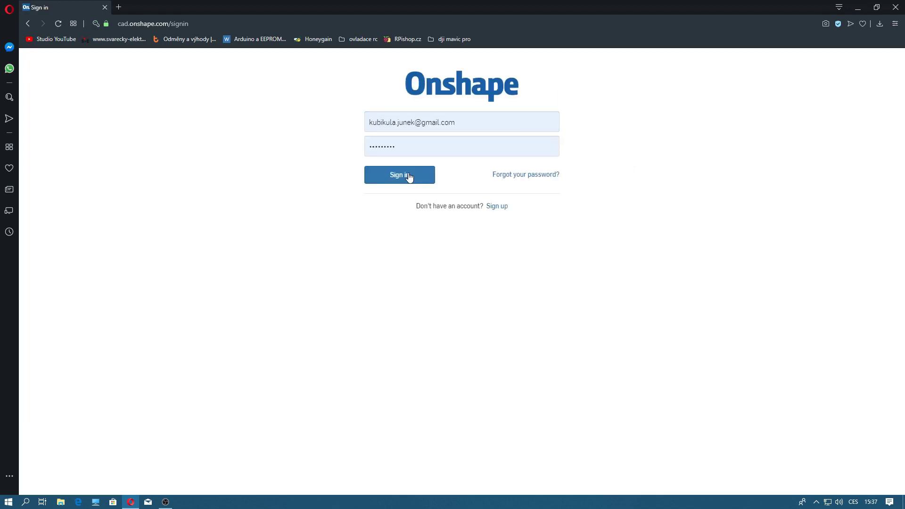
pyautogui.click(409, 177)
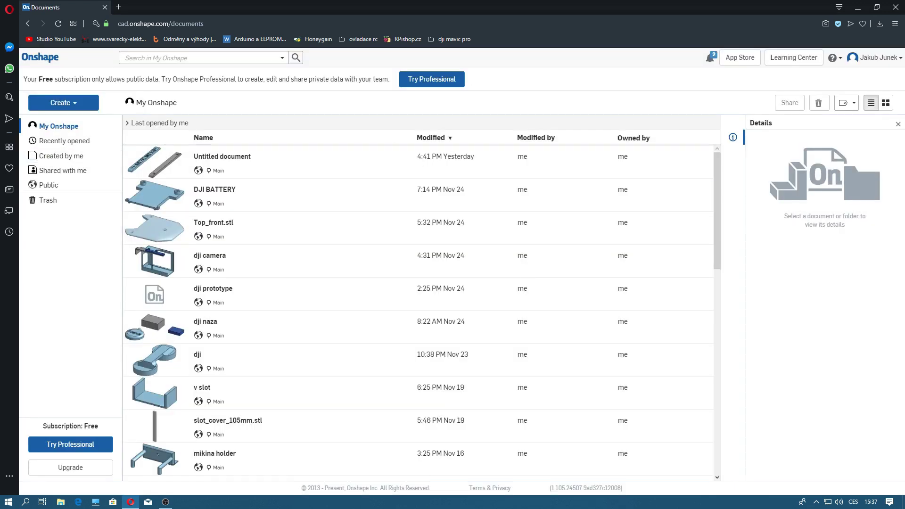
pyautogui.click(136, 190)
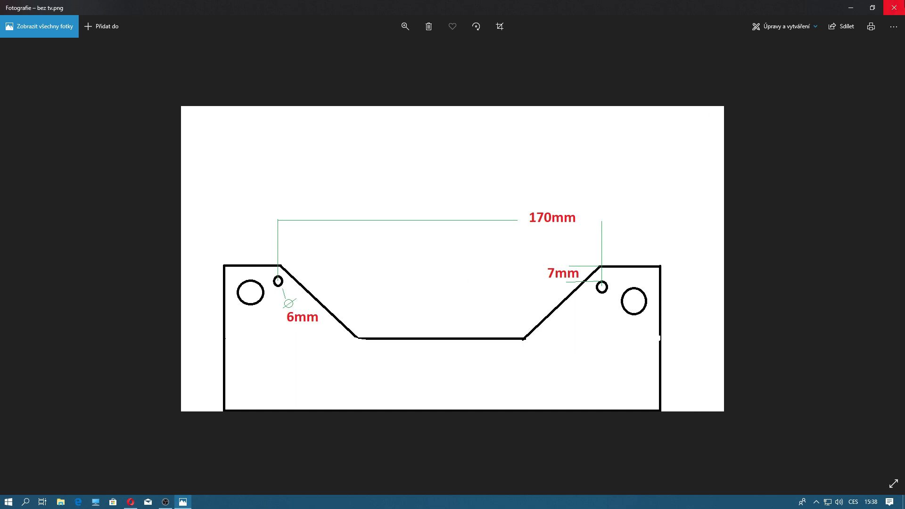
# Step: Restore the bez tv.png reference drawing in Photos from full screen to a window
pyautogui.moveTo(822, 9)
pyautogui.mouseDown()
pyautogui.moveTo(642, 149)
pyautogui.moveTo(85, 90)
pyautogui.mouseUp()
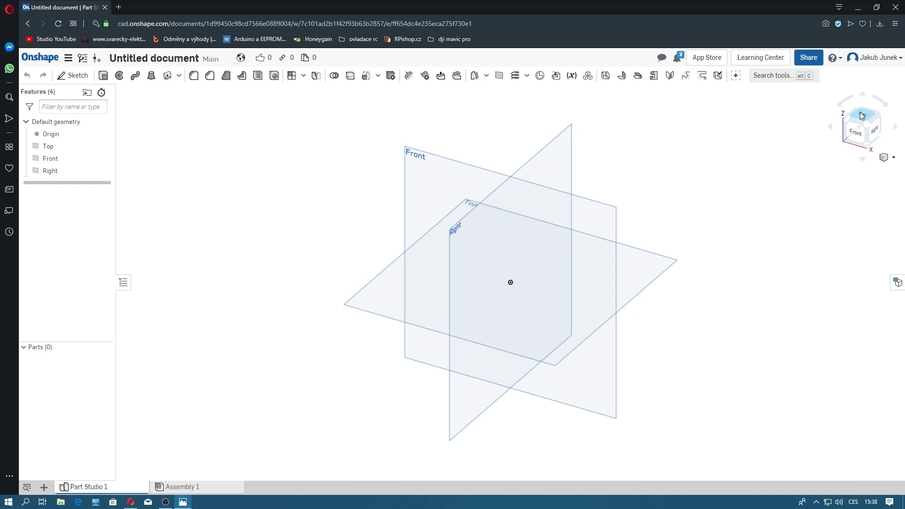
# Step: Orbit around the default Front, Top and Right planes, ending on the straight-down Top view
pyautogui.click(862, 115)
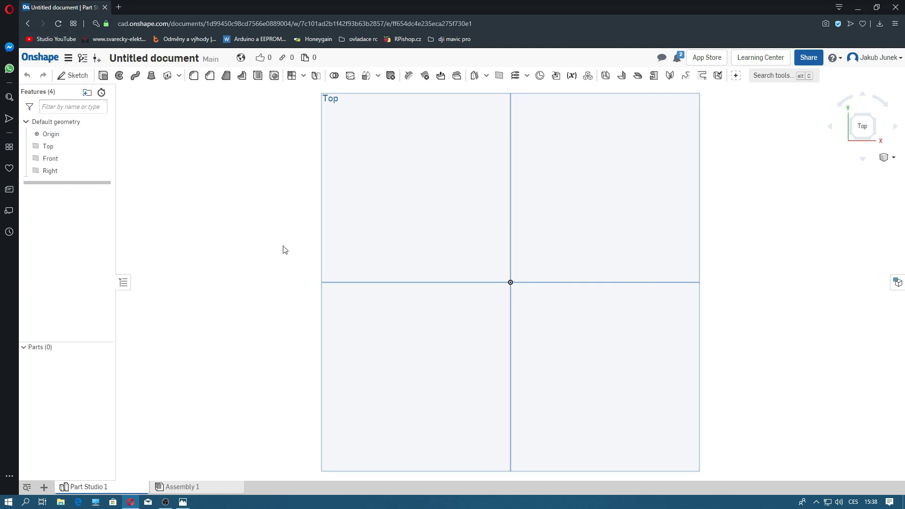
pyautogui.moveTo(269, 235); pyautogui.dragTo(310, 222, button='right')
pyautogui.moveTo(279, 253)
pyautogui.mouseDown(button='right')
pyautogui.moveTo(213, 275)
pyautogui.moveTo(190, 306)
pyautogui.moveTo(268, 229)
pyautogui.mouseUp(button='right')
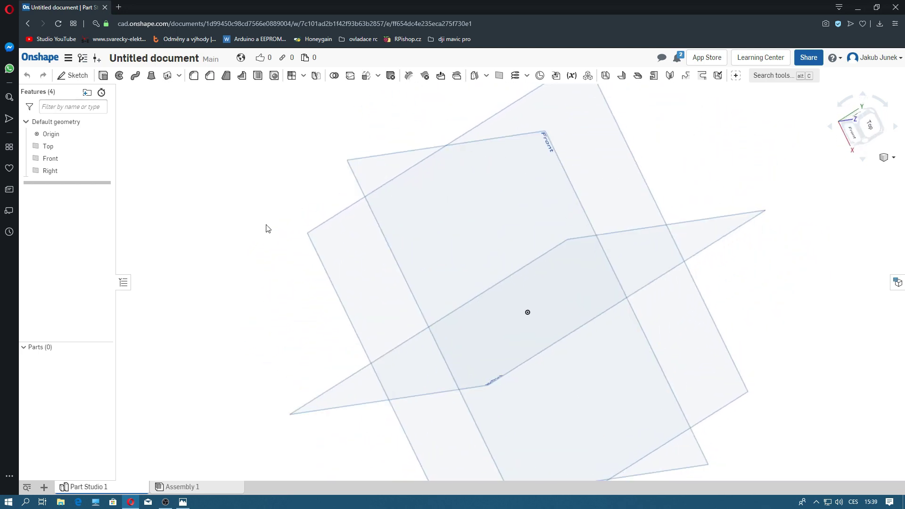
pyautogui.click(869, 125)
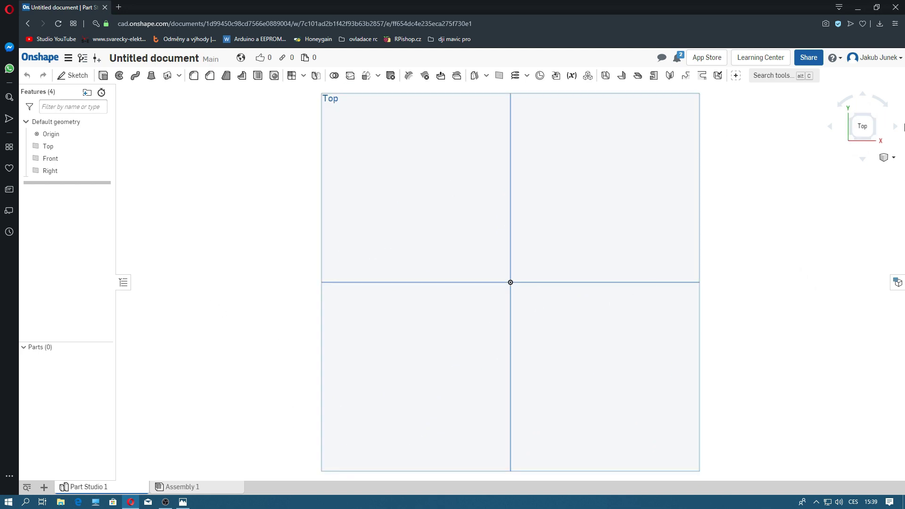
pyautogui.click(870, 124)
pyautogui.moveTo(870, 125); pyautogui.dragTo(861, 127)
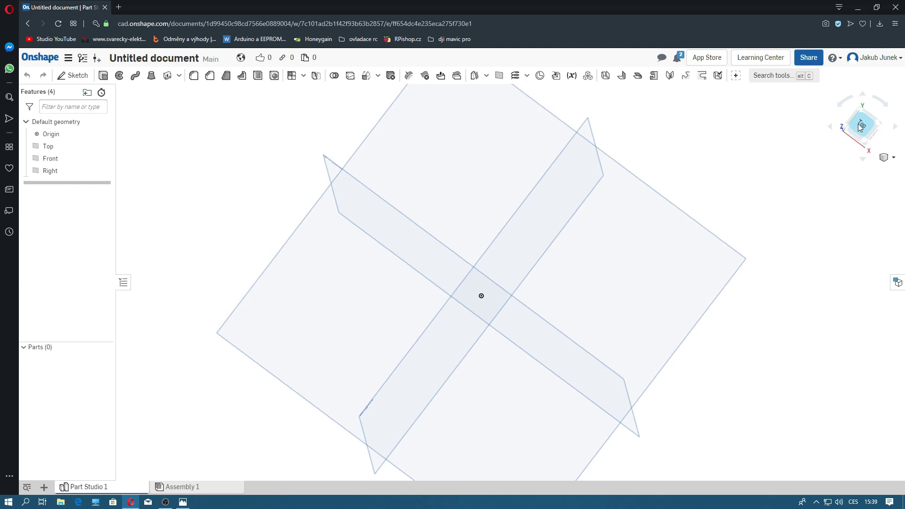
pyautogui.click(860, 126)
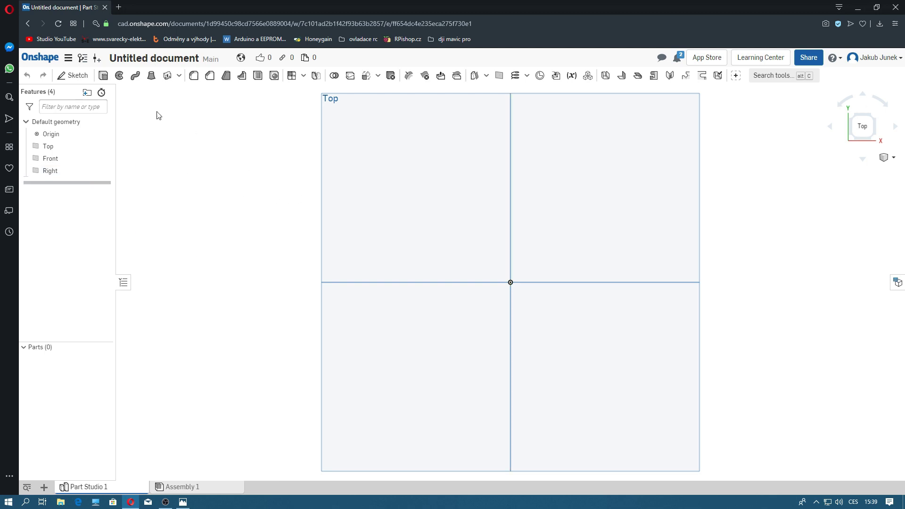
# Step: Start Sketch 1 on the Top plane
pyautogui.click(75, 76)
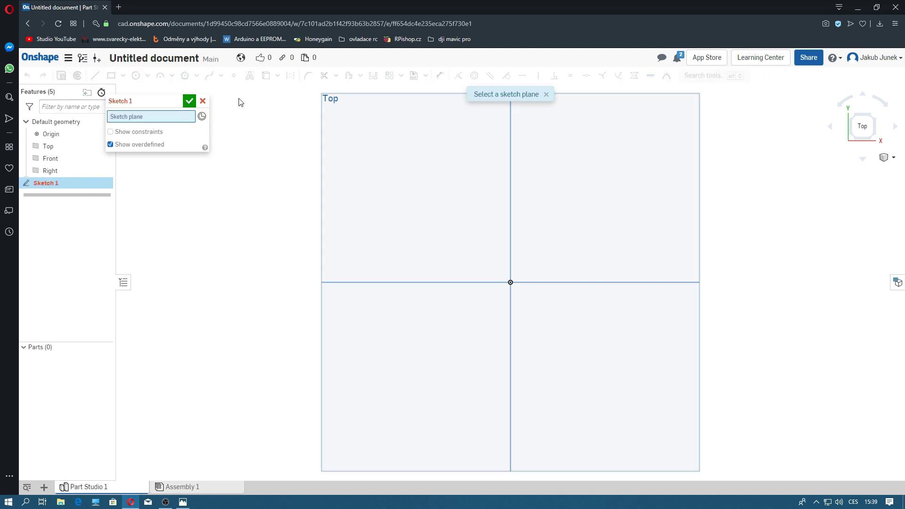
pyautogui.moveTo(214, 222)
pyautogui.mouseDown(button='right')
pyautogui.moveTo(253, 194)
pyautogui.moveTo(356, 162)
pyautogui.mouseUp(button='right')
pyautogui.click(873, 125)
pyautogui.click(466, 131)
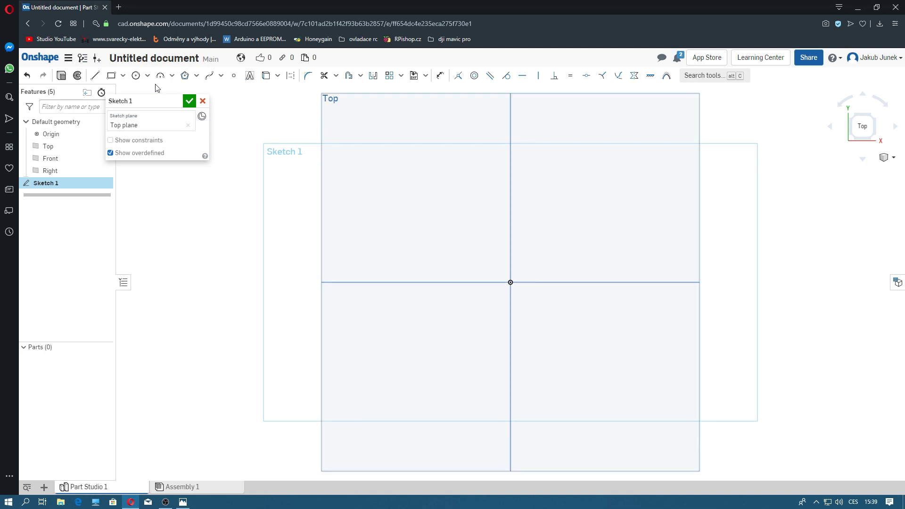
# Step: Consult the bez tv.png reference drawing and choose the Corner rectangle tool
pyautogui.hotkey('alt', 'Tab')
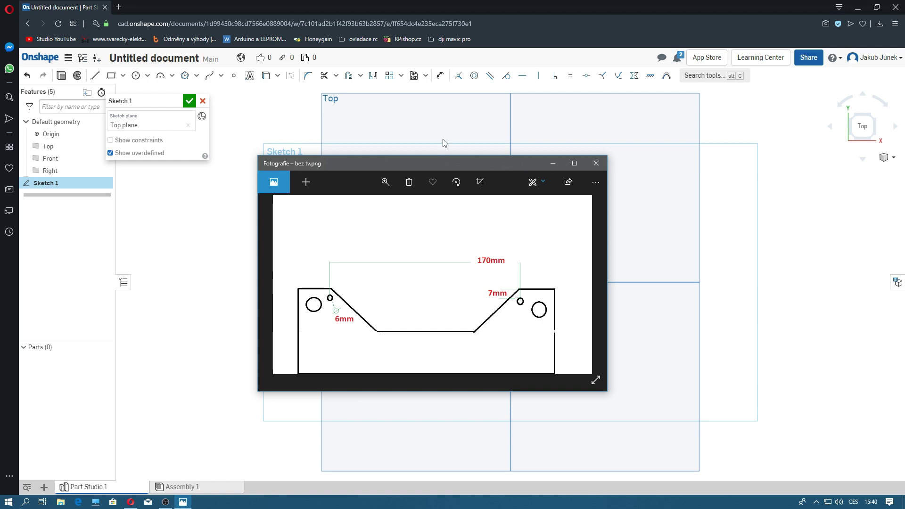
pyautogui.click(192, 106)
pyautogui.moveTo(145, 99)
pyautogui.mouseDown()
pyautogui.moveTo(71, 224)
pyautogui.moveTo(167, 91)
pyautogui.moveTo(152, 91)
pyautogui.mouseUp()
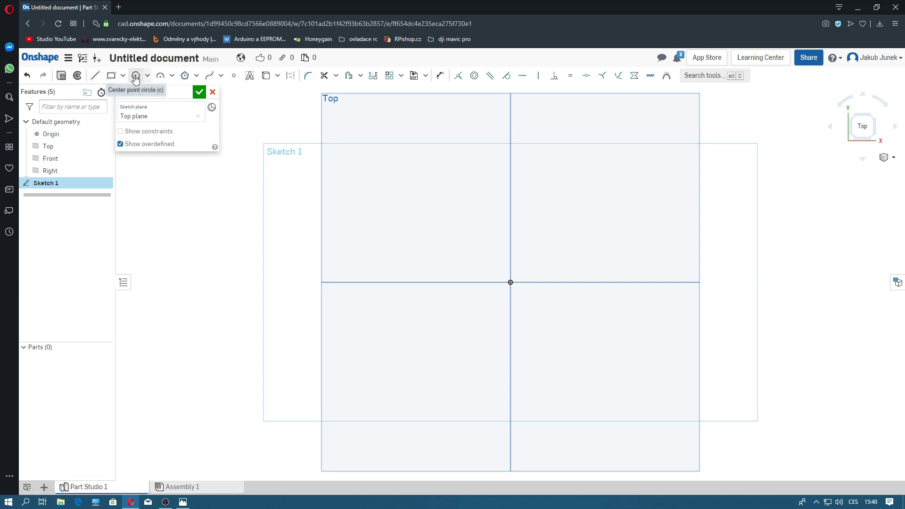
pyautogui.click(109, 83)
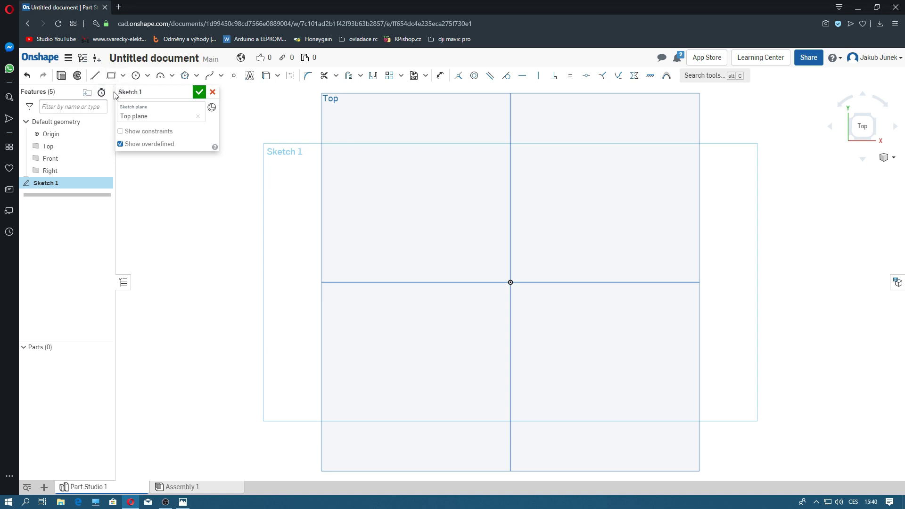
pyautogui.click(123, 75)
pyautogui.click(183, 502)
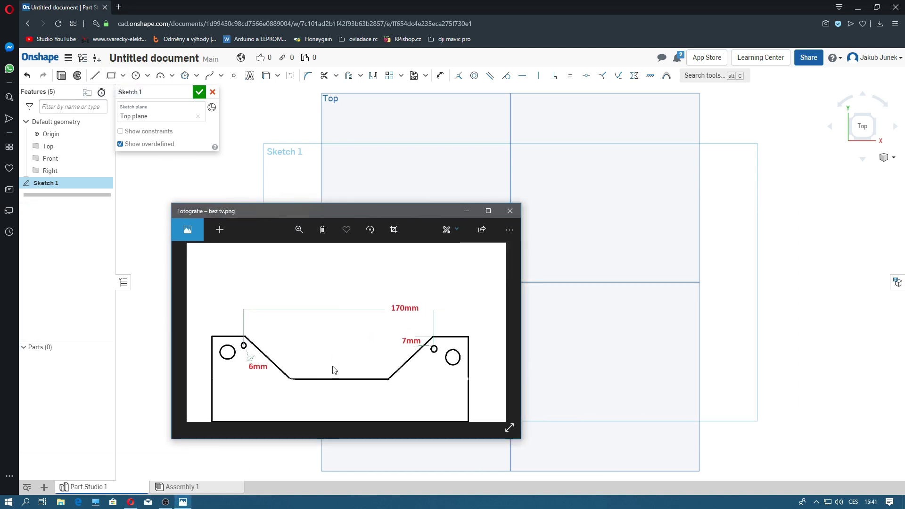
pyautogui.click(466, 211)
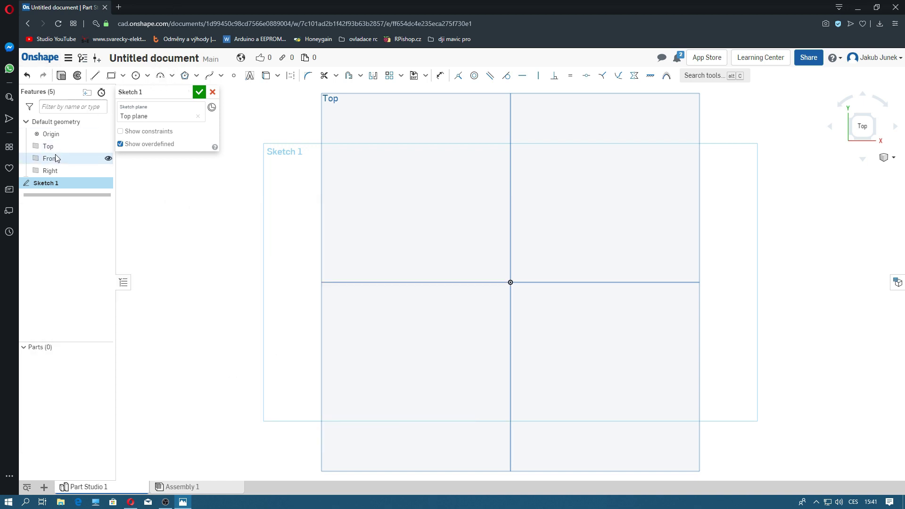
pyautogui.click(111, 79)
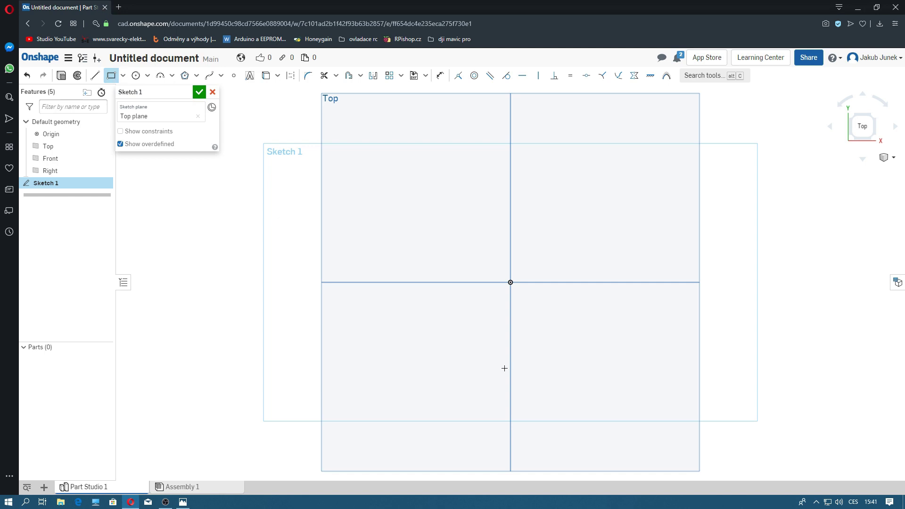
# Step: Draw a corner rectangle spanning the origin and add a dimension to its left-edge height
pyautogui.click(471, 306)
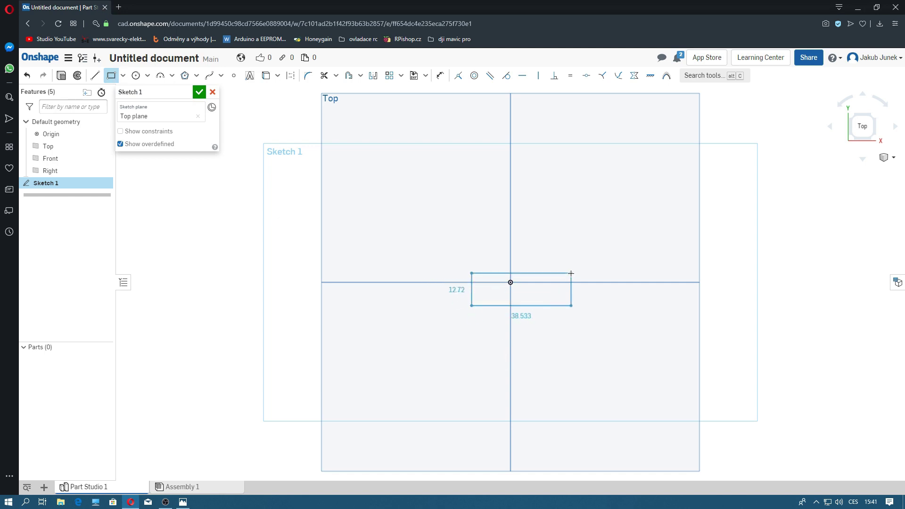
pyautogui.click(593, 265)
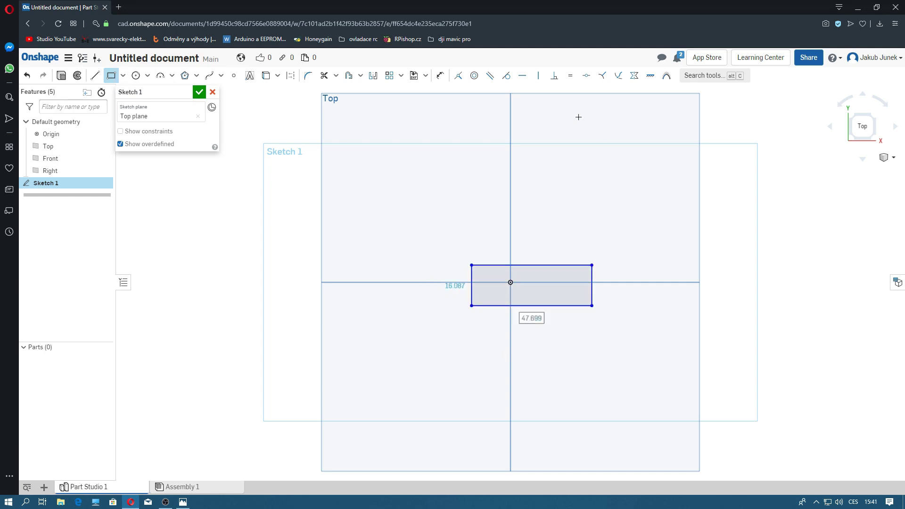
pyautogui.click(440, 76)
pyautogui.click(472, 285)
pyautogui.click(434, 306)
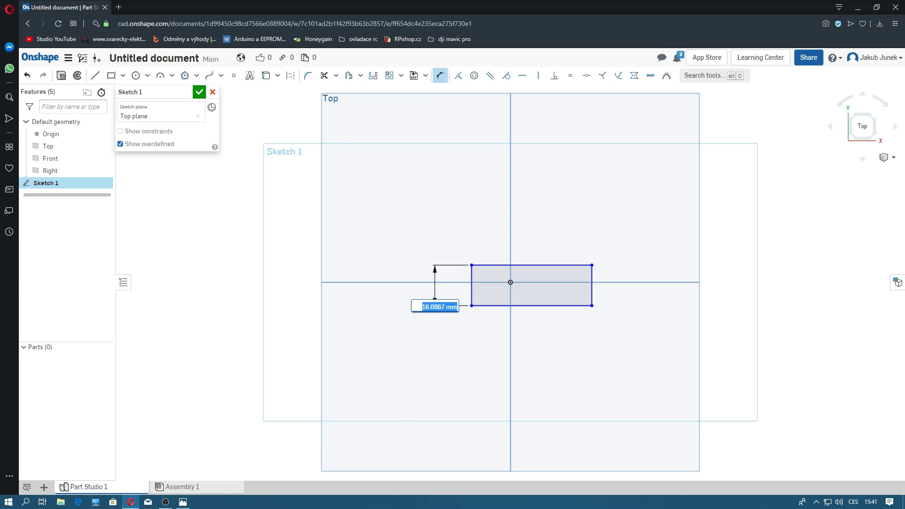
pyautogui.hotkey('alt', 'Tab')
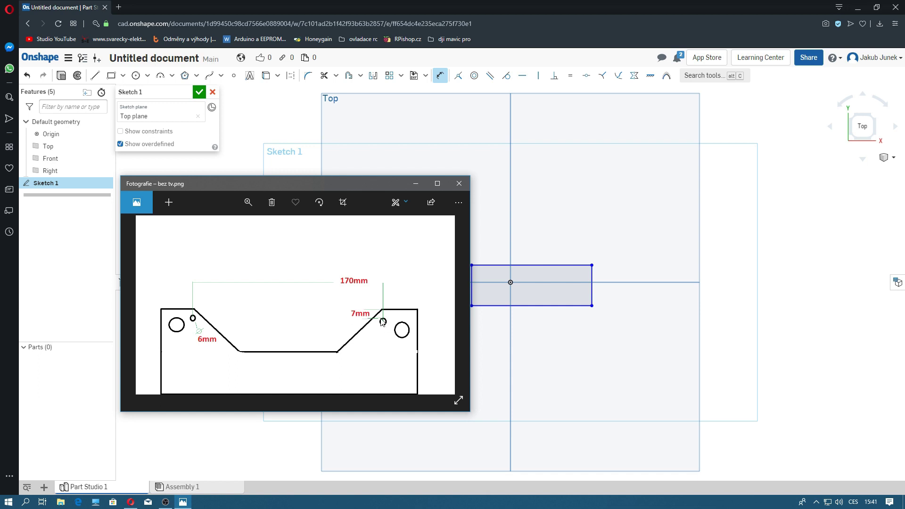
# Step: Zoom into the reference drawing's 6mm hole detail, then dock the Photos viewer to the screen's left
pyautogui.click(438, 183)
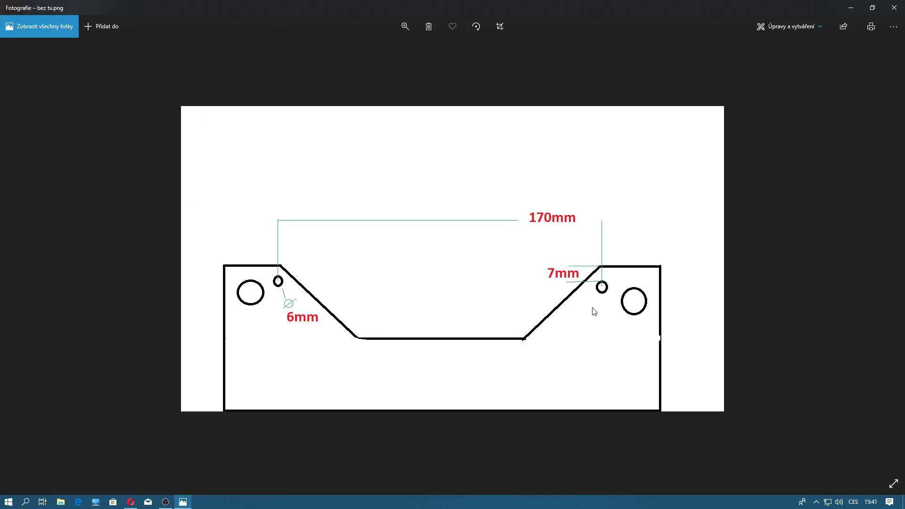
pyautogui.scroll(3, 630, 231)
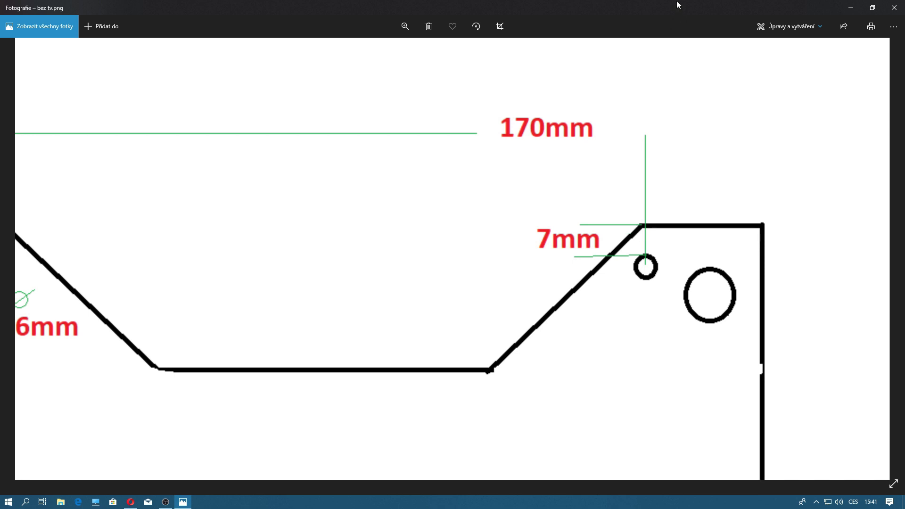
pyautogui.doubleClick(297, 4)
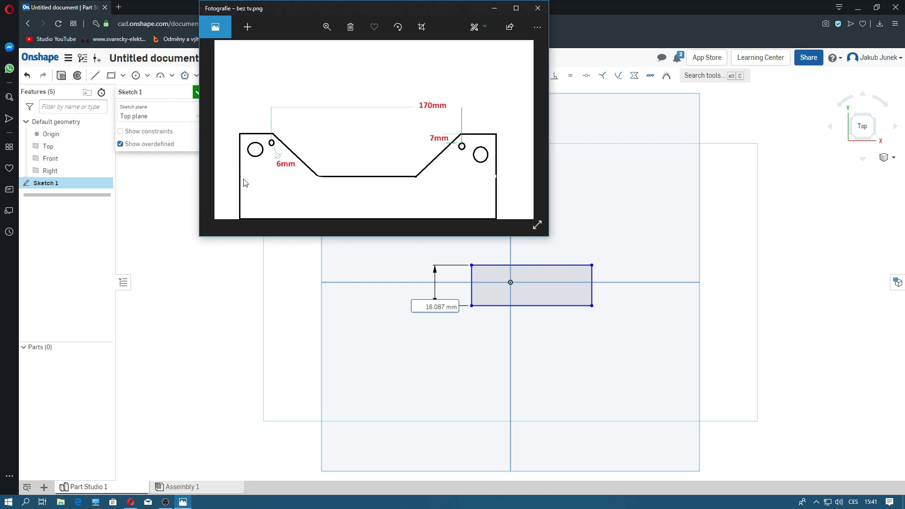
pyautogui.scroll(2, 281, 161)
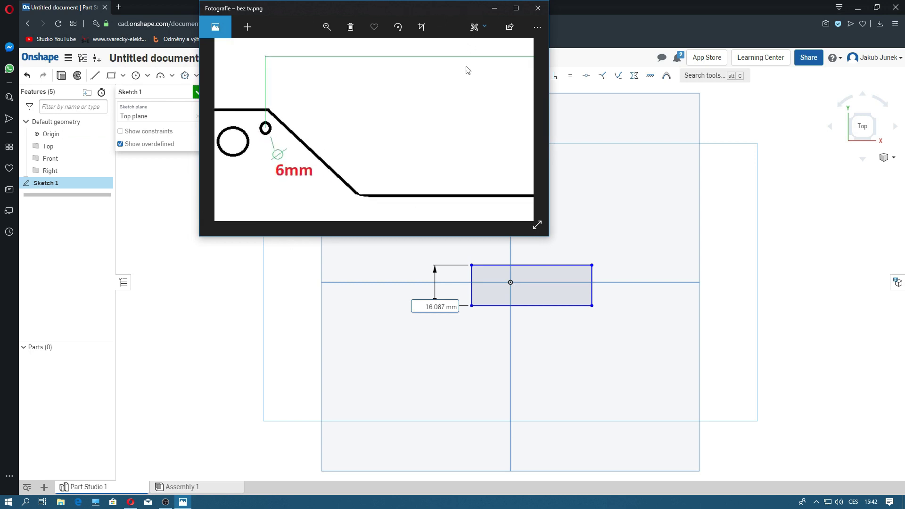
pyautogui.moveTo(456, 168); pyautogui.dragTo(362, 154)
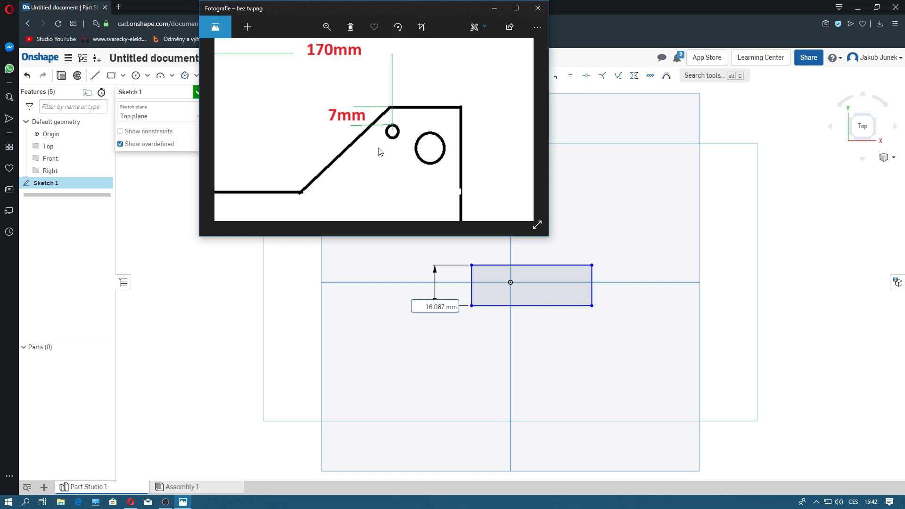
pyautogui.doubleClick(370, 153)
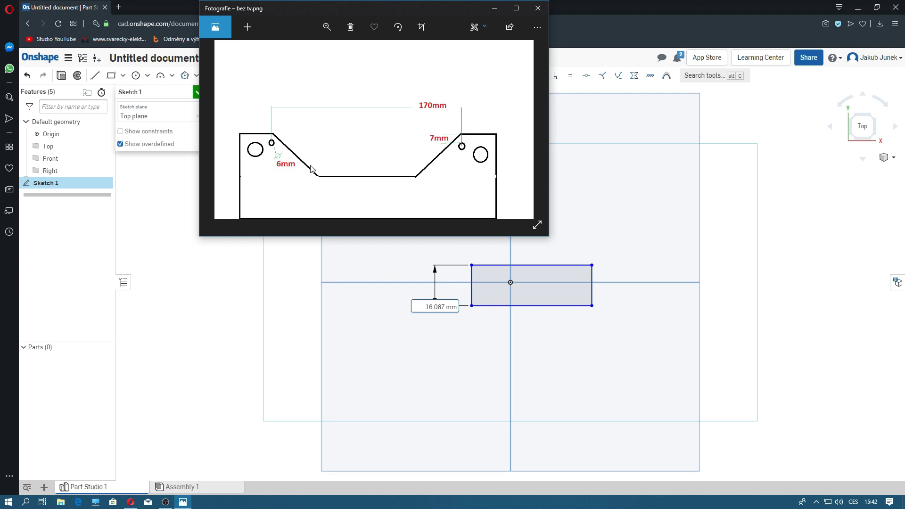
pyautogui.moveTo(474, 10)
pyautogui.mouseDown()
pyautogui.moveTo(22, 144)
pyautogui.moveTo(4, 139)
pyautogui.mouseUp()
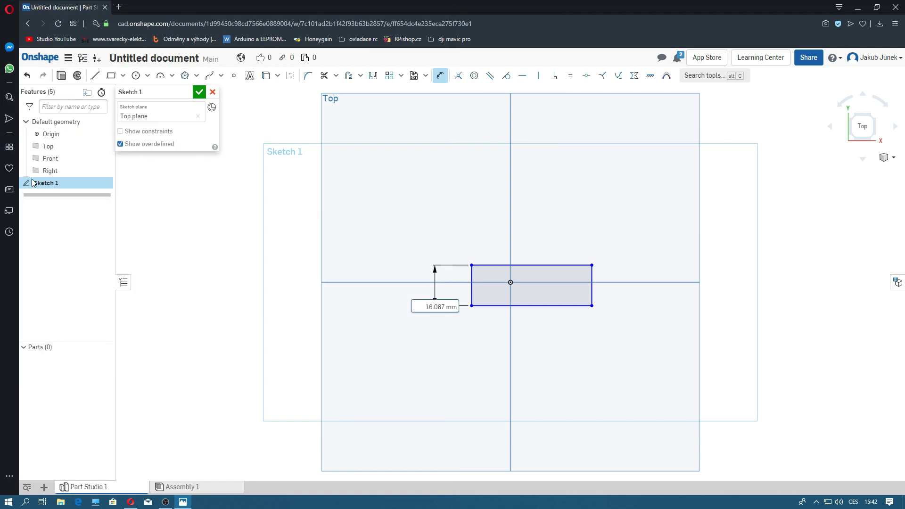
# Step: Set the rectangle's height dimension to 16 mm
pyautogui.doubleClick(450, 307)
pyautogui.moveTo(444, 307); pyautogui.dragTo(392, 306)
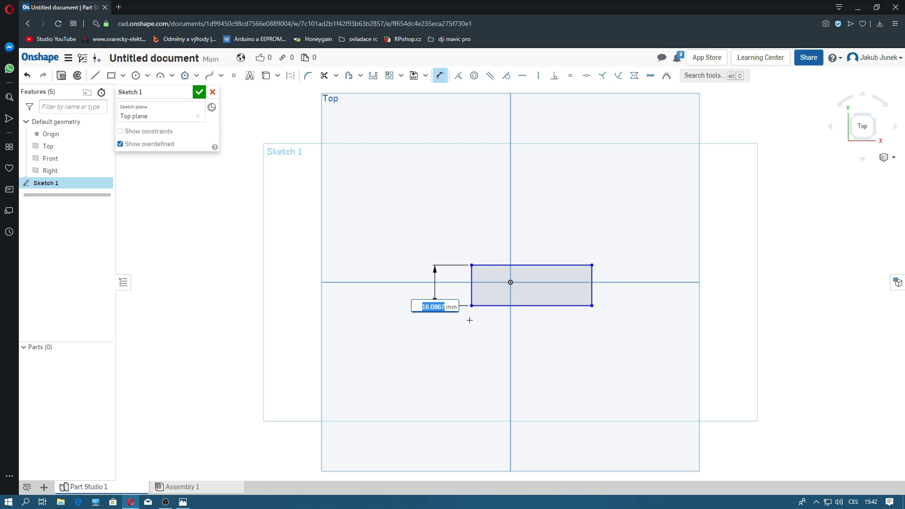
pyautogui.write('1')
pyautogui.press('Return')
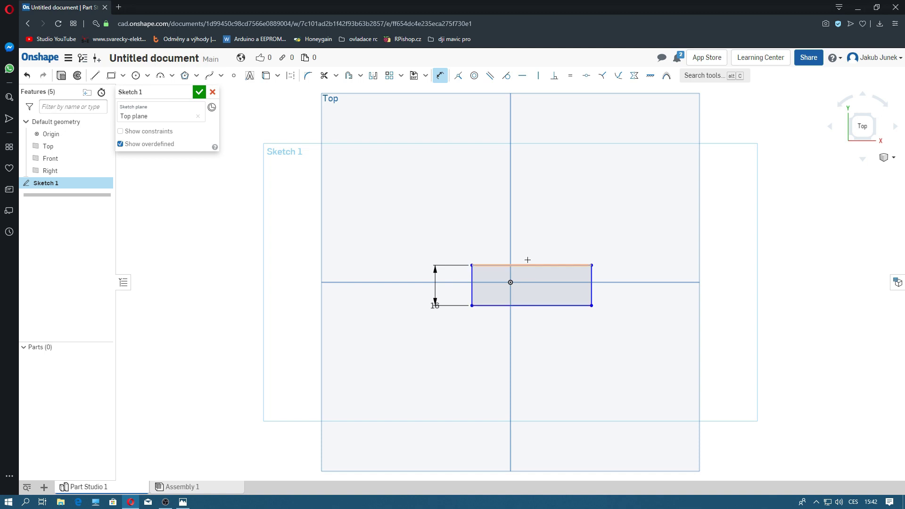
# Step: Dimension the rectangle's width as 180 mm, checking the reference drawing
pyautogui.click(525, 306)
pyautogui.click(540, 333)
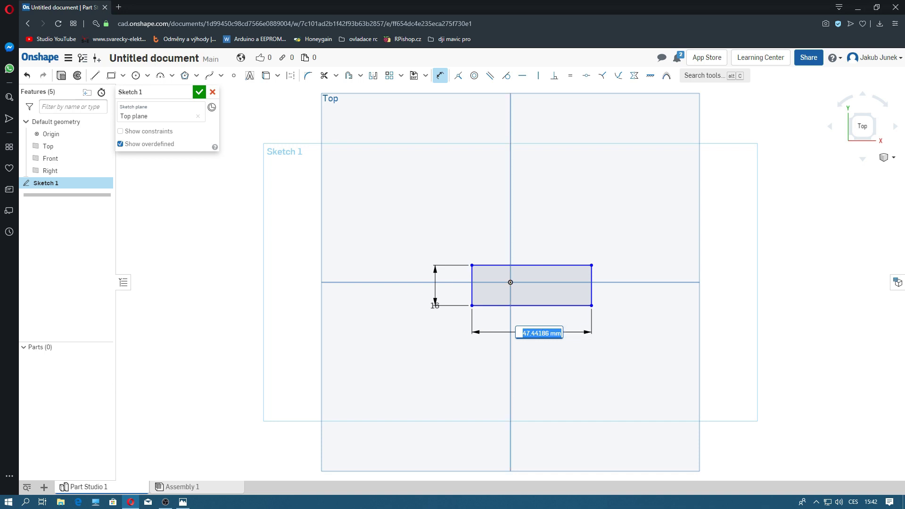
pyautogui.hotkey('alt', 'Tab')
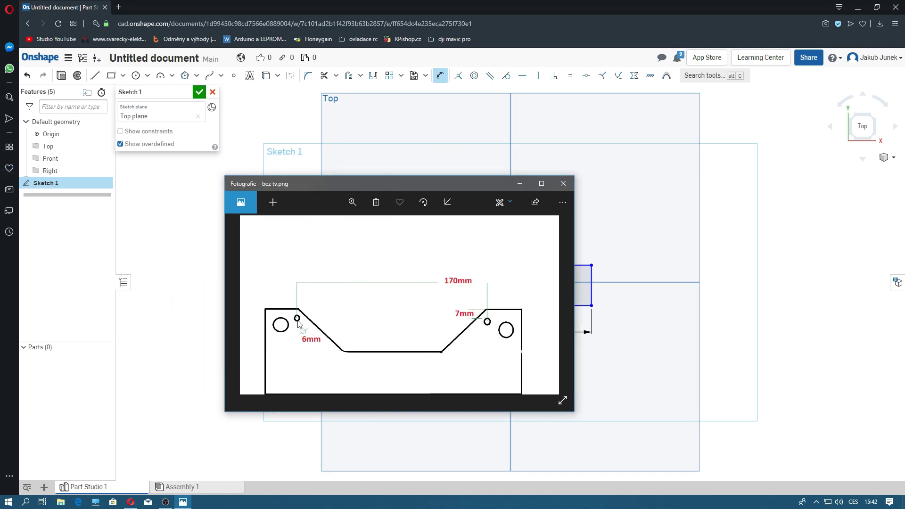
pyautogui.keyDown('ctrl'); pyautogui.scroll(3, 298, 323); pyautogui.keyUp('ctrl')
pyautogui.keyDown('ctrl'); pyautogui.scroll(-3, 298, 323); pyautogui.keyUp('ctrl')
pyautogui.hotkey('alt', 'Tab')
pyautogui.doubleClick(545, 334)
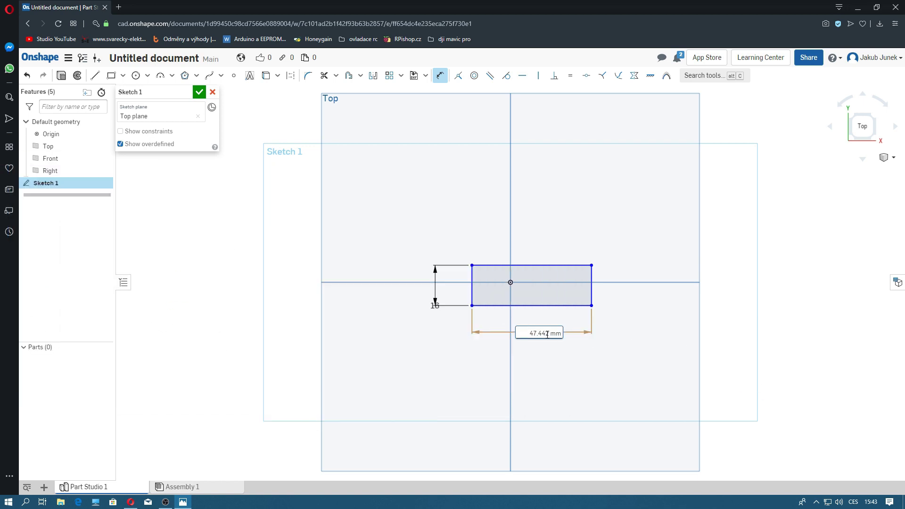
pyautogui.moveTo(524, 334); pyautogui.dragTo(549, 337)
pyautogui.write('180')
pyautogui.press('Return')
# Step: Drag the rectangle so it straddles the origin
pyautogui.scroll(-2, 682, 390)
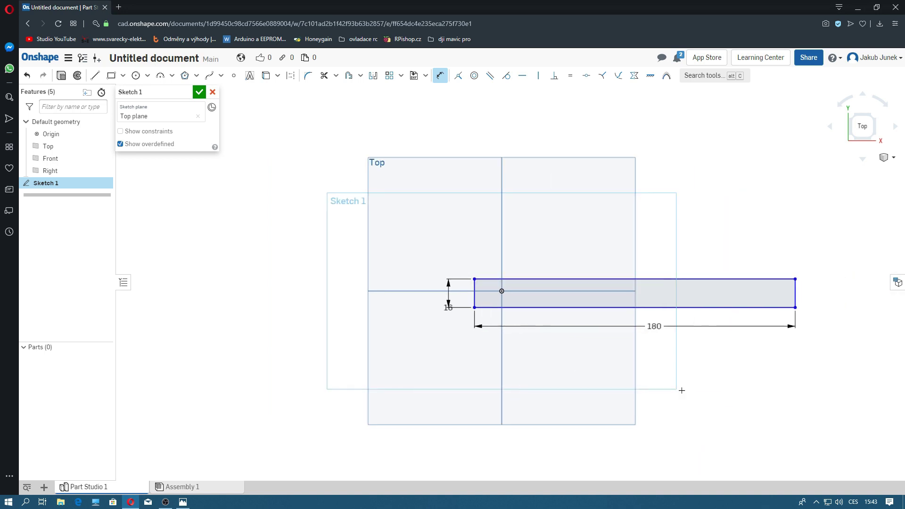
pyautogui.moveTo(682, 390); pyautogui.dragTo(494, 392, button='middle')
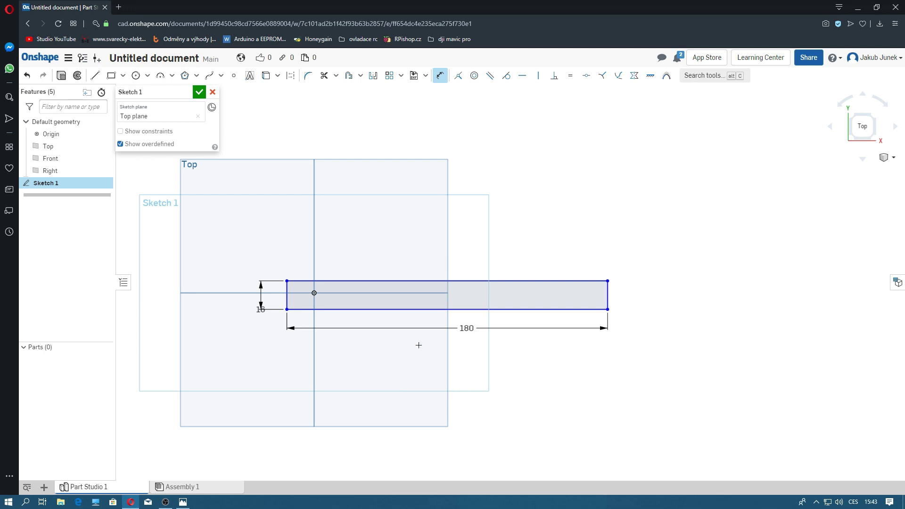
pyautogui.click(440, 76)
pyautogui.moveTo(463, 309); pyautogui.dragTo(486, 310)
pyautogui.moveTo(186, 398); pyautogui.dragTo(294, 399, button='middle')
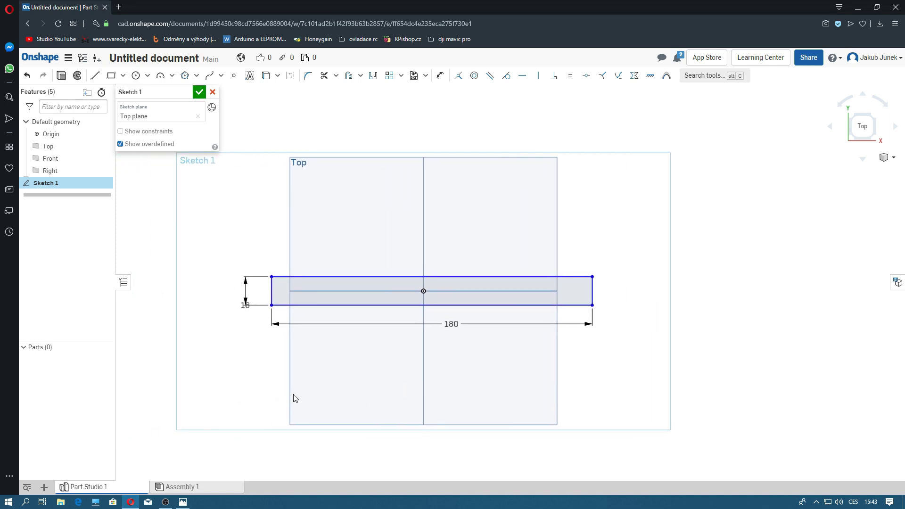
pyautogui.scroll(1, 320, 309)
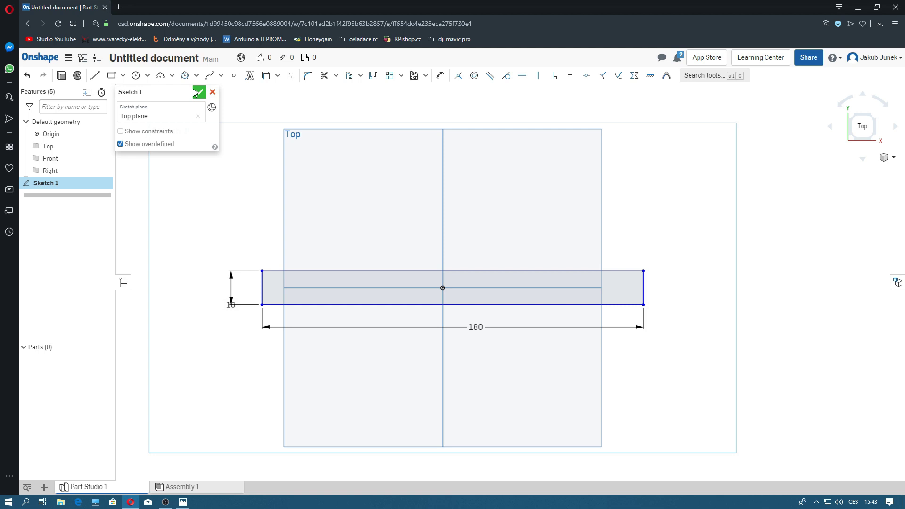
# Step: Extrude the Sketch 1 rectangle 4 mm deep into Part 1 and orbit to inspect the bar
pyautogui.click(197, 92)
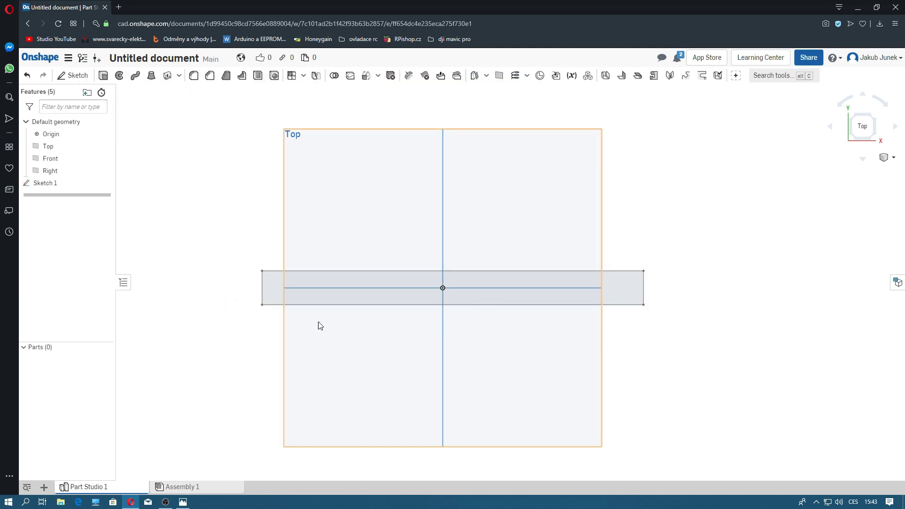
pyautogui.click(104, 76)
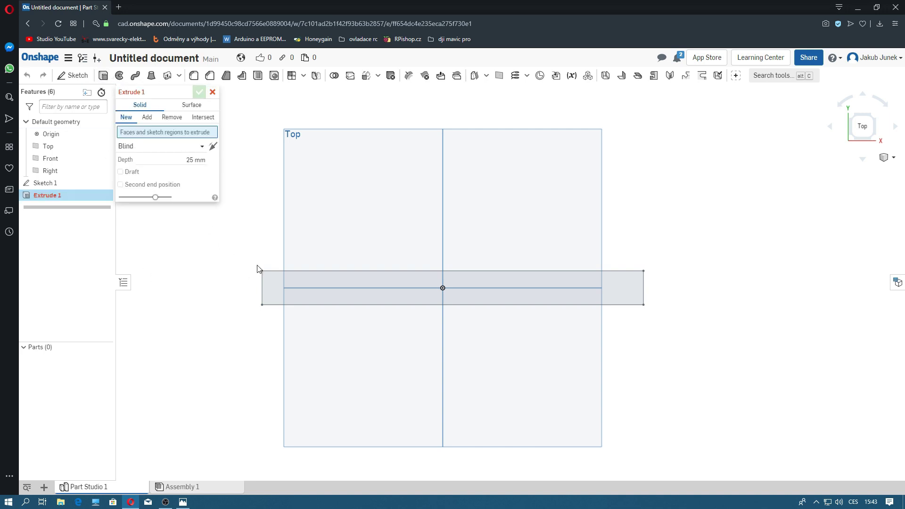
pyautogui.click(273, 296)
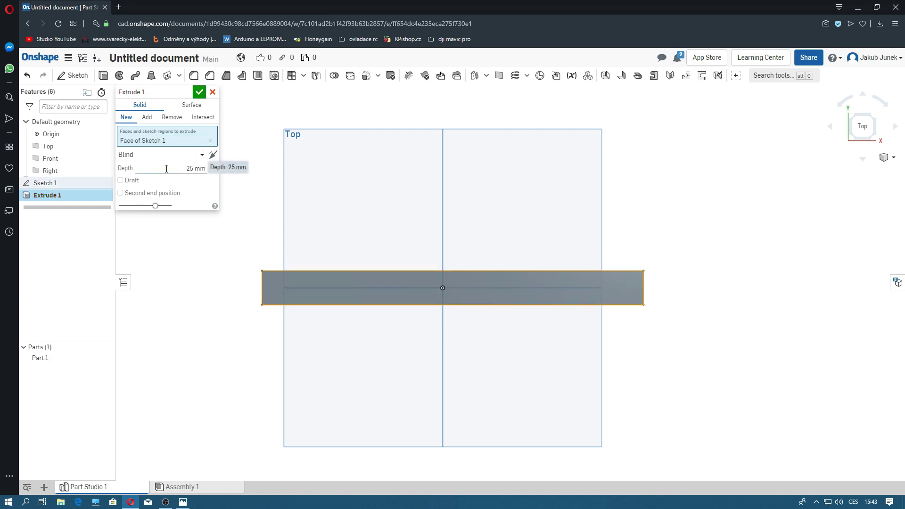
pyautogui.click(192, 169)
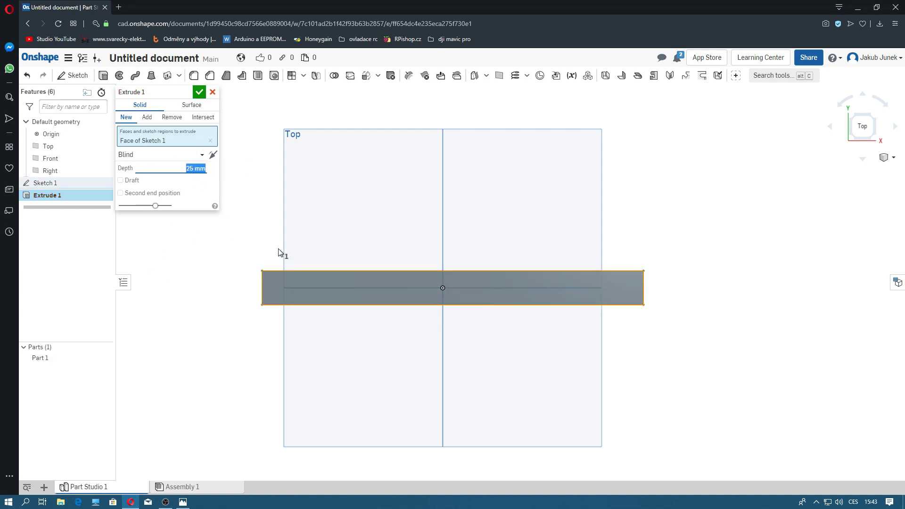
pyautogui.write('4')
pyautogui.press('Return')
pyautogui.click(147, 118)
pyautogui.click(199, 92)
pyautogui.moveTo(197, 277); pyautogui.dragTo(275, 277, button='right')
pyautogui.scroll(2, 476, 307)
pyautogui.scroll(3, 434, 290)
pyautogui.scroll(-1, 434, 287)
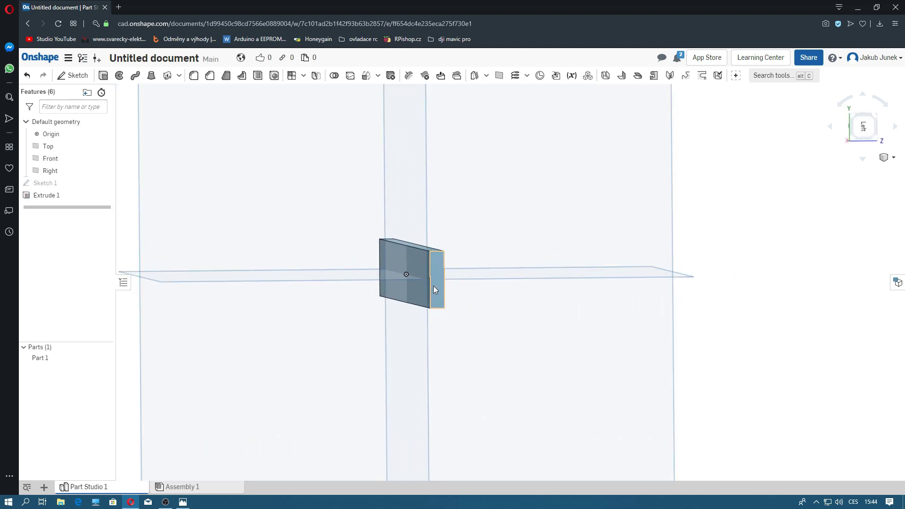
pyautogui.moveTo(531, 293); pyautogui.dragTo(457, 294, button='right')
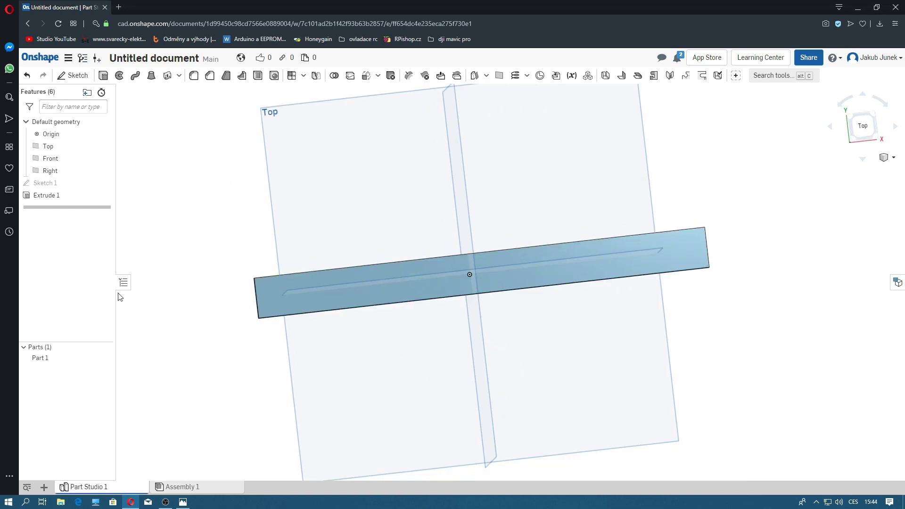
# Step: Start Sketch 2 on the bar's face and draw a circle near each end
pyautogui.scroll(-1, 119, 294)
pyautogui.scroll(1, 142, 97)
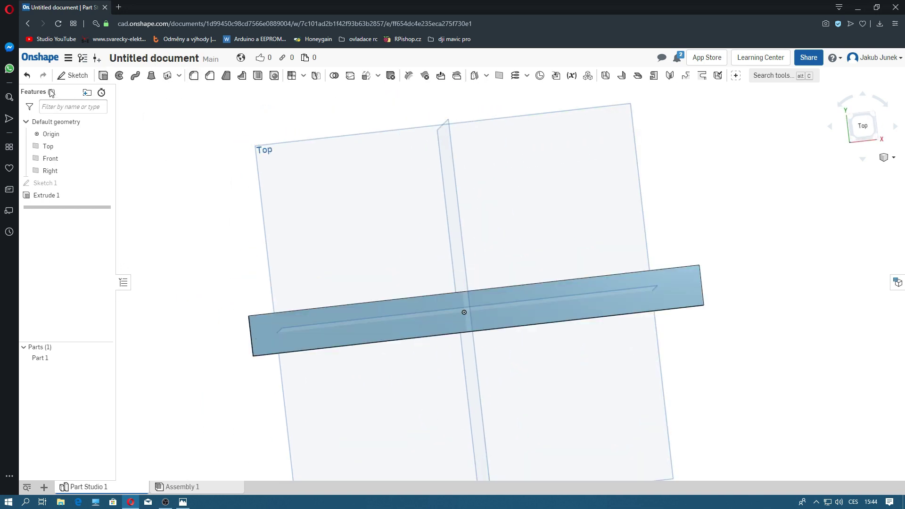
pyautogui.click(72, 75)
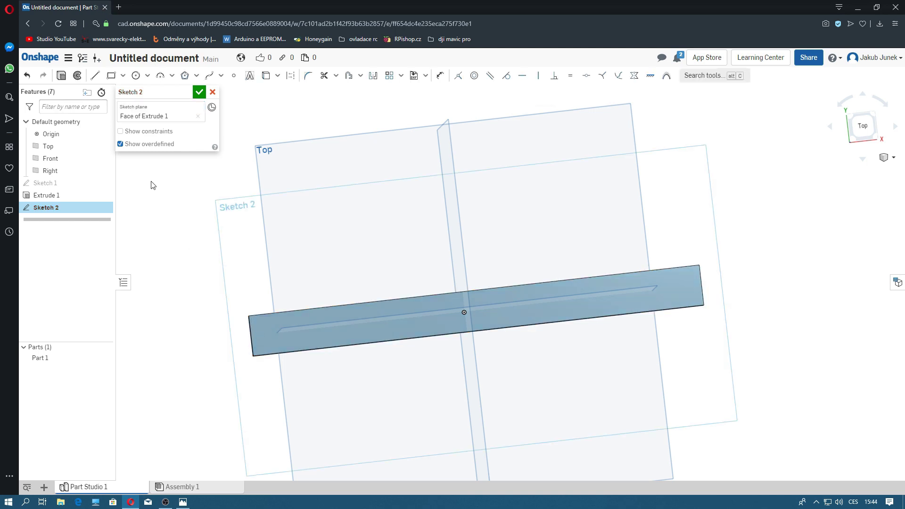
pyautogui.click(136, 76)
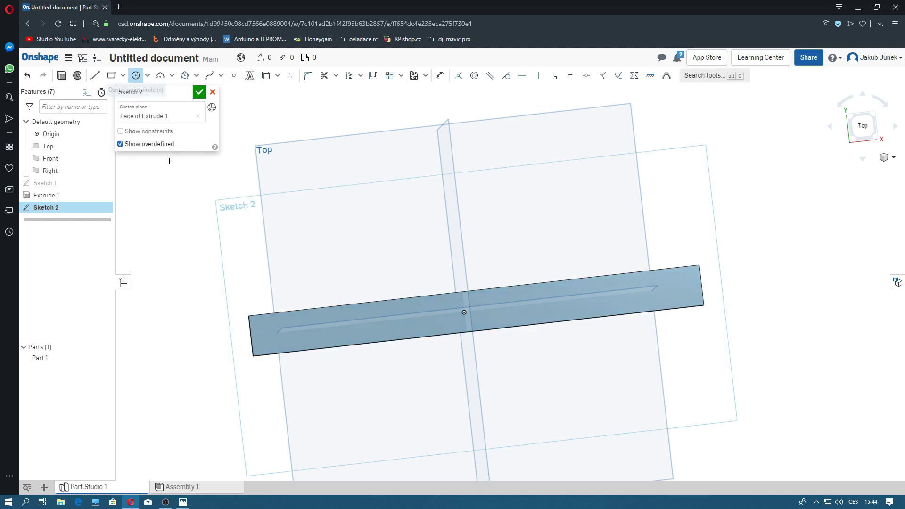
pyautogui.click(264, 341)
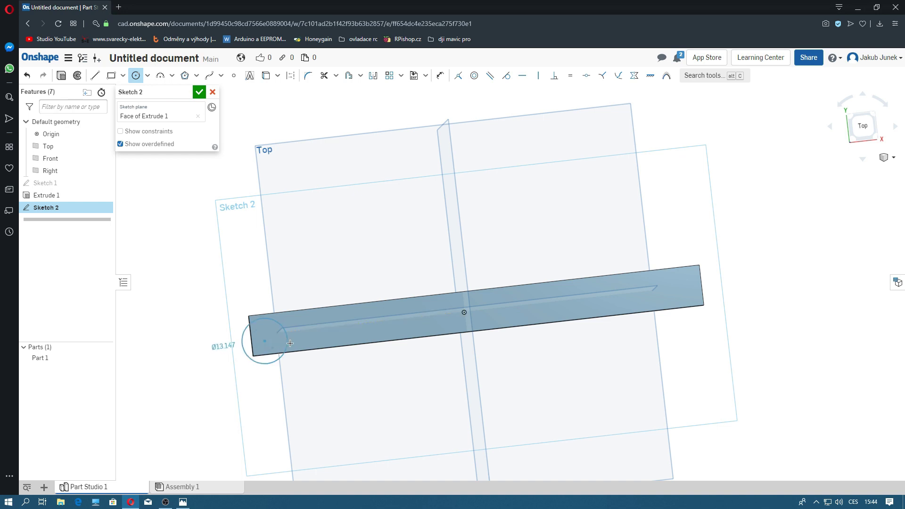
pyautogui.click(274, 339)
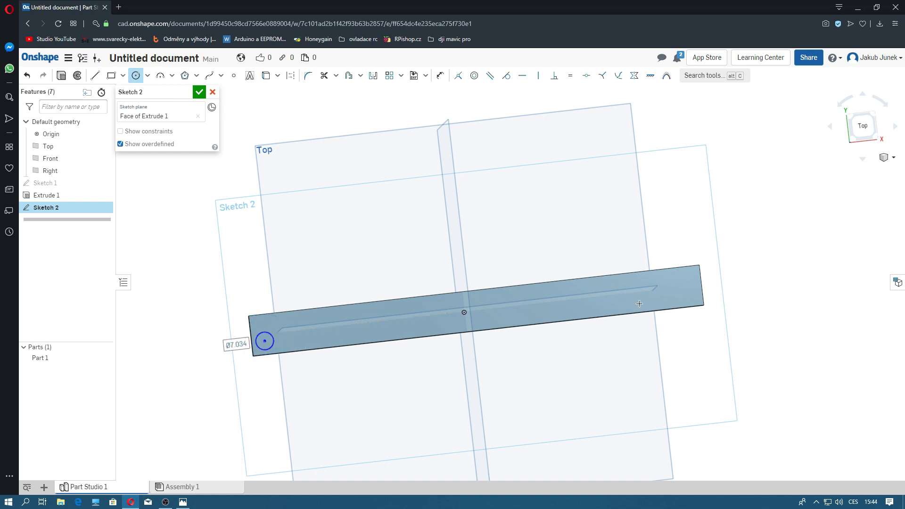
pyautogui.click(671, 297)
# Step: Dimension both circle diameters, about 8.206 and 7.034 mm
pyautogui.click(439, 75)
pyautogui.click(678, 289)
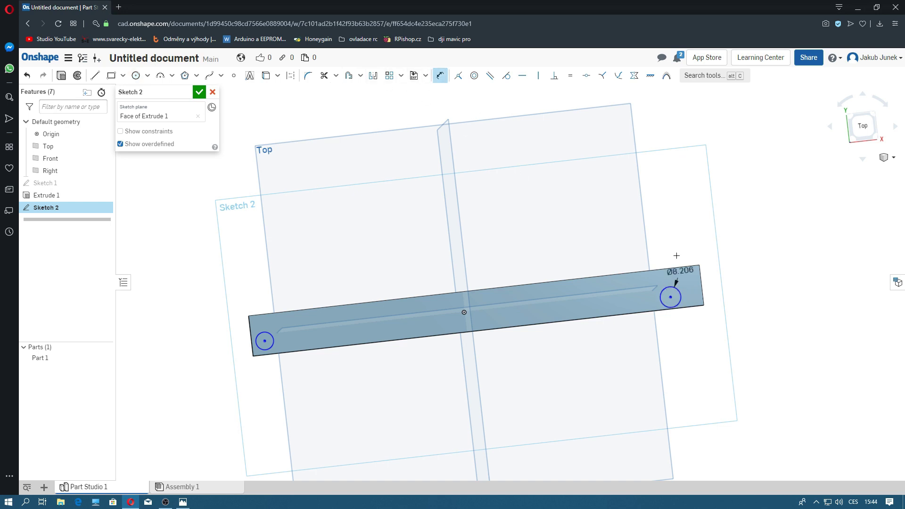
pyautogui.click(668, 235)
pyautogui.click(263, 335)
pyautogui.click(288, 324)
pyautogui.scroll(5, 269, 333)
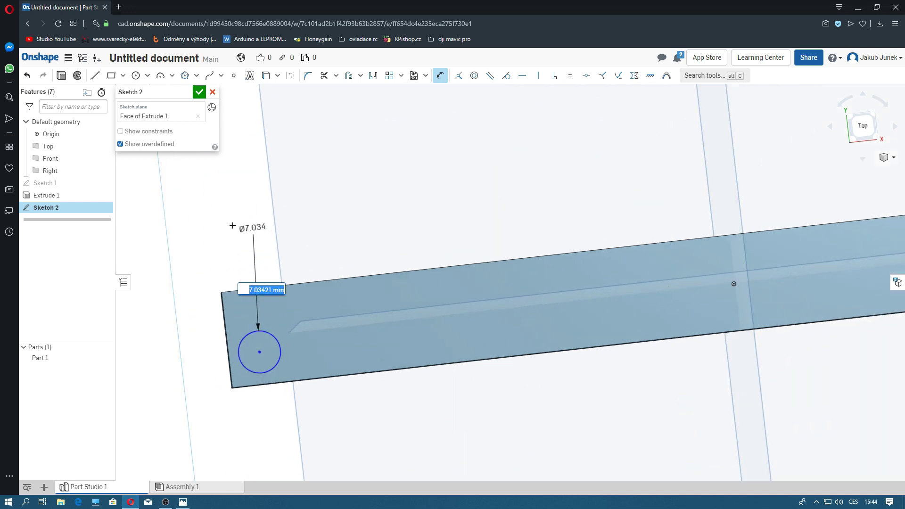
pyautogui.scroll(-2, 253, 228)
pyautogui.scroll(-1, 254, 229)
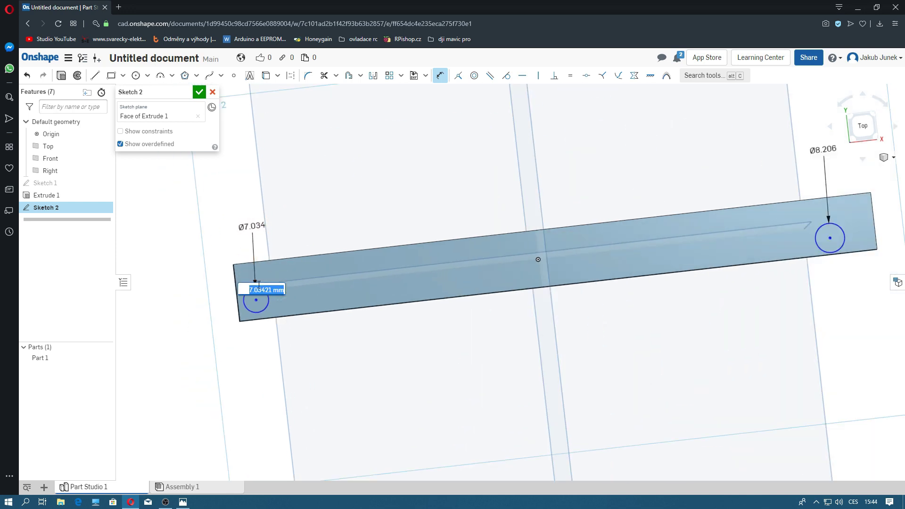
pyautogui.hotkey('alt', 'Tab')
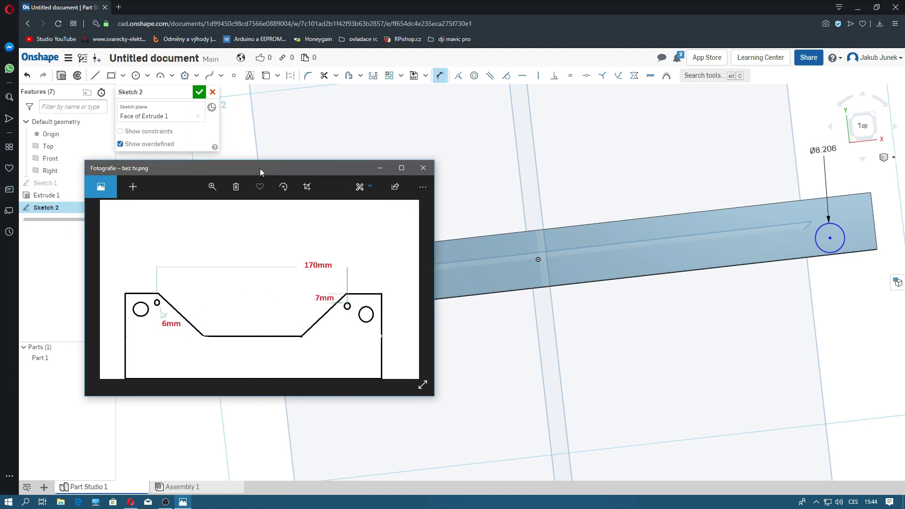
# Step: Leave the reference drawing and return to the Onshape sketch with its two circles
pyautogui.hotkey('alt', 'Tab')
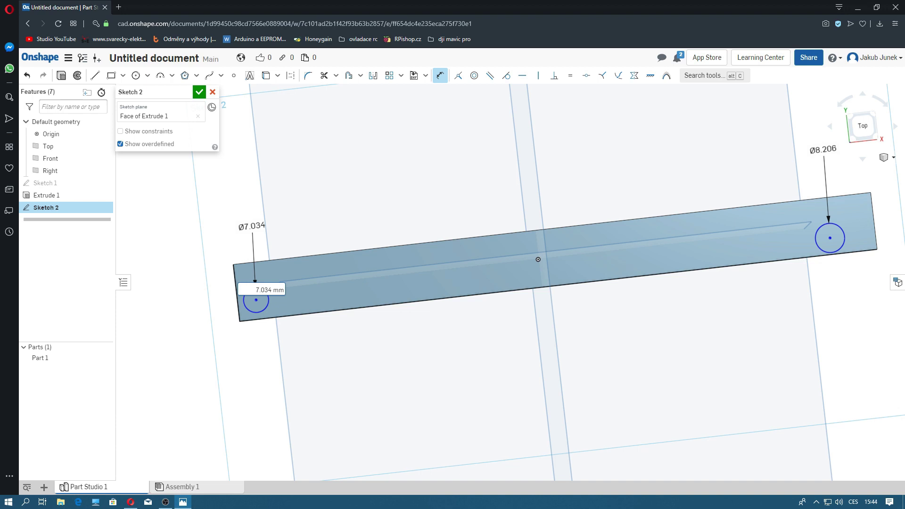
# Step: Set the left hole circle's diameter to 7.5 mm
pyautogui.click(273, 290)
pyautogui.write('21')
pyautogui.doubleClick(266, 290)
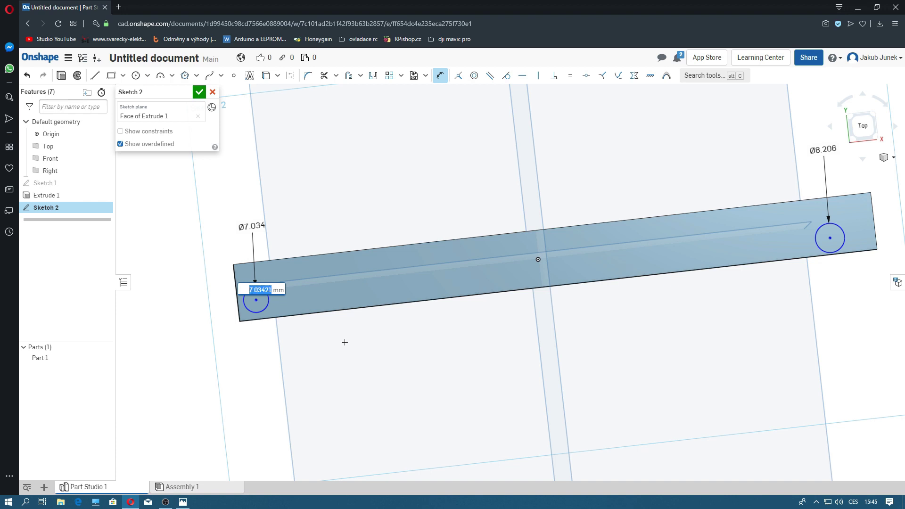
pyautogui.write('7.55')
pyautogui.press('Return')
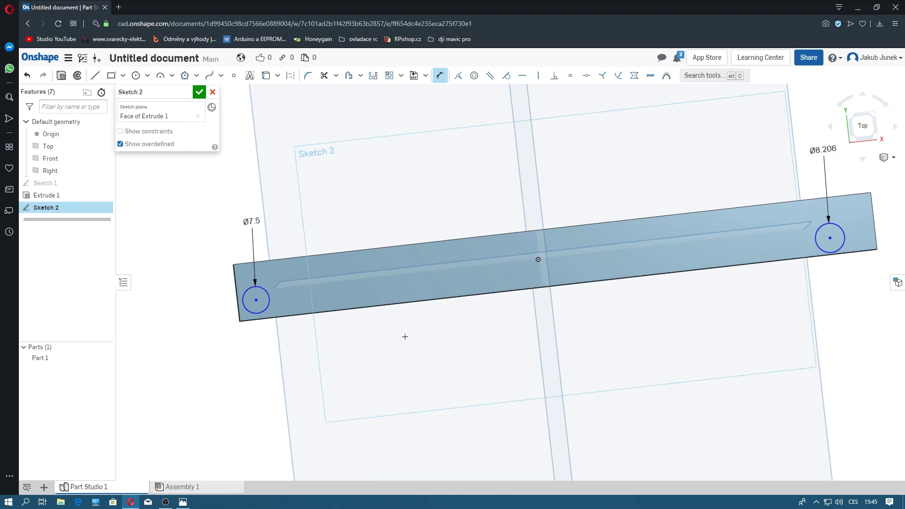
# Step: Set the right hole circle to Ø7.5 mm and bring up the dimensioned reference drawing
pyautogui.moveTo(405, 337); pyautogui.dragTo(352, 345, button='middle')
pyautogui.doubleClick(776, 157)
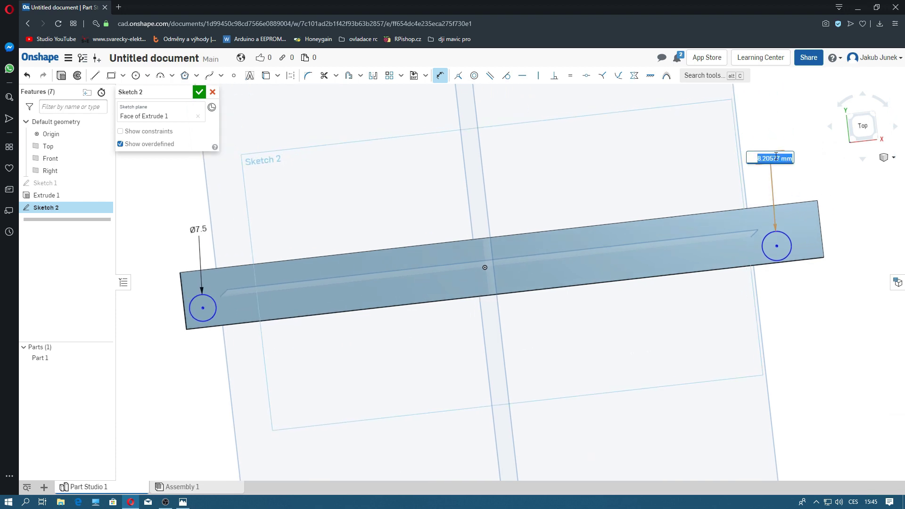
pyautogui.write('7.5')
pyautogui.press('Return')
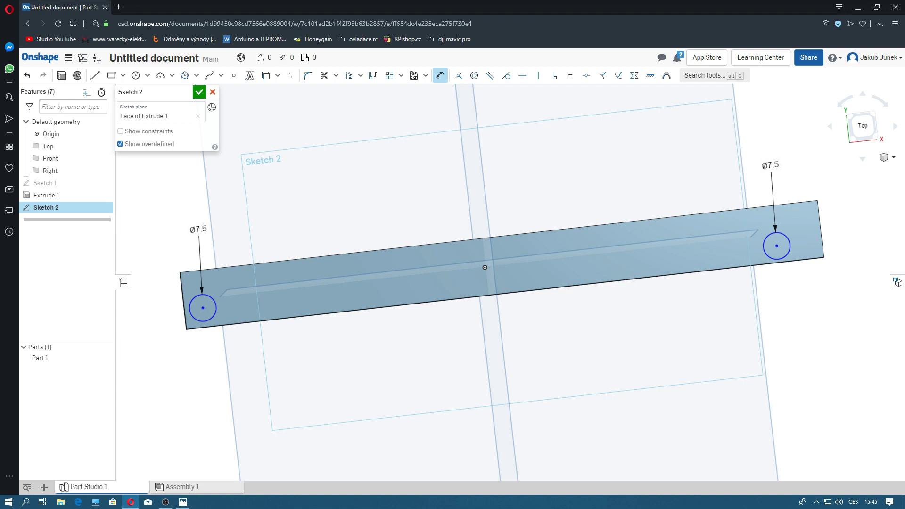
pyautogui.moveTo(0, 160); pyautogui.dragTo(0, 172)
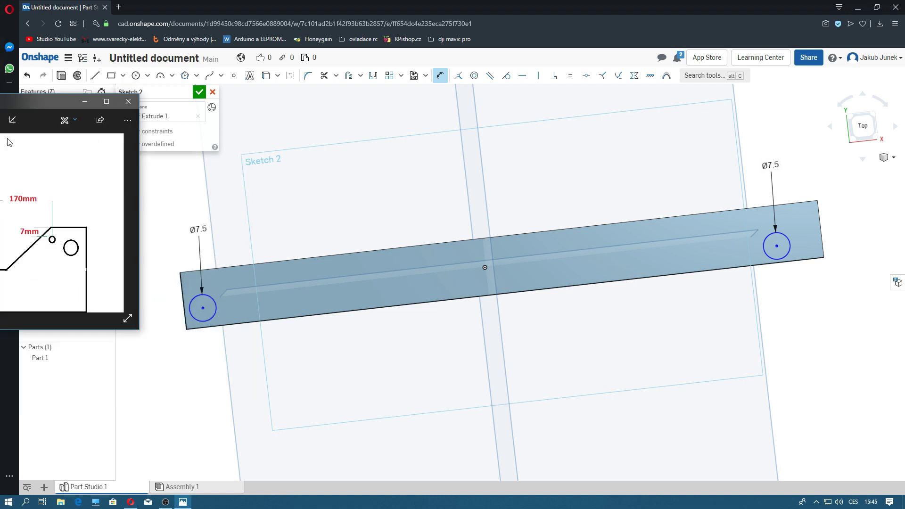
# Step: Zoom in on the reference drawing's 170, 7 and 6 mm dimensions, then minimize Photos
pyautogui.scroll(2, 453, 295)
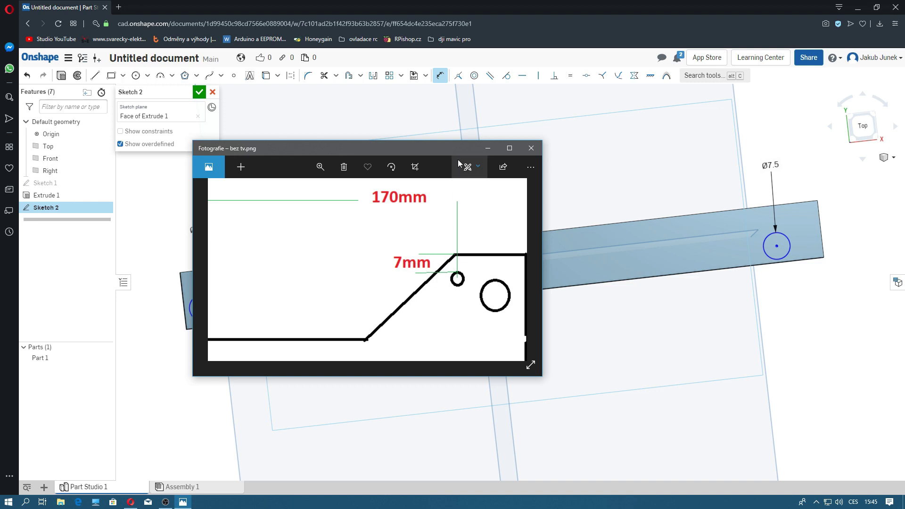
pyautogui.moveTo(458, 155); pyautogui.dragTo(0, 124)
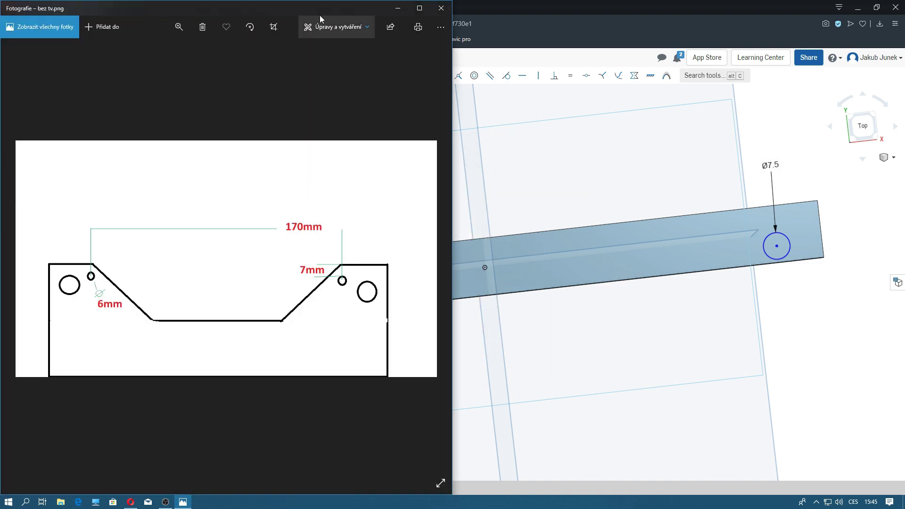
pyautogui.moveTo(305, 8); pyautogui.dragTo(183, 202)
pyautogui.click(293, 198)
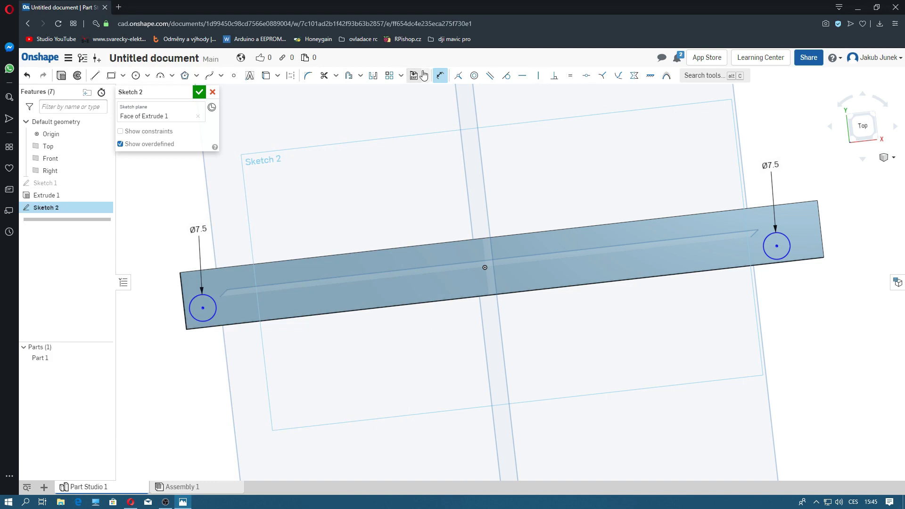
# Step: Dimension both Ø7.5 holes 7 mm from the bar's top edge
pyautogui.click(775, 232)
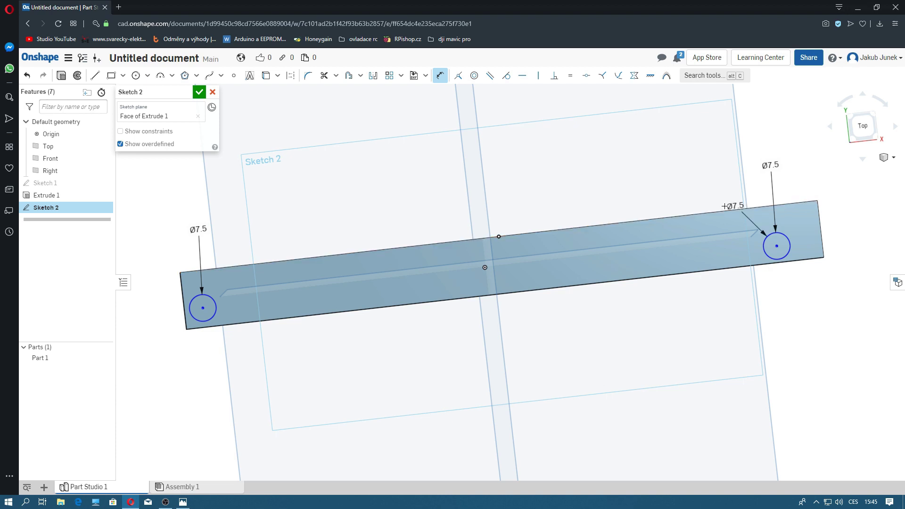
pyautogui.click(764, 204)
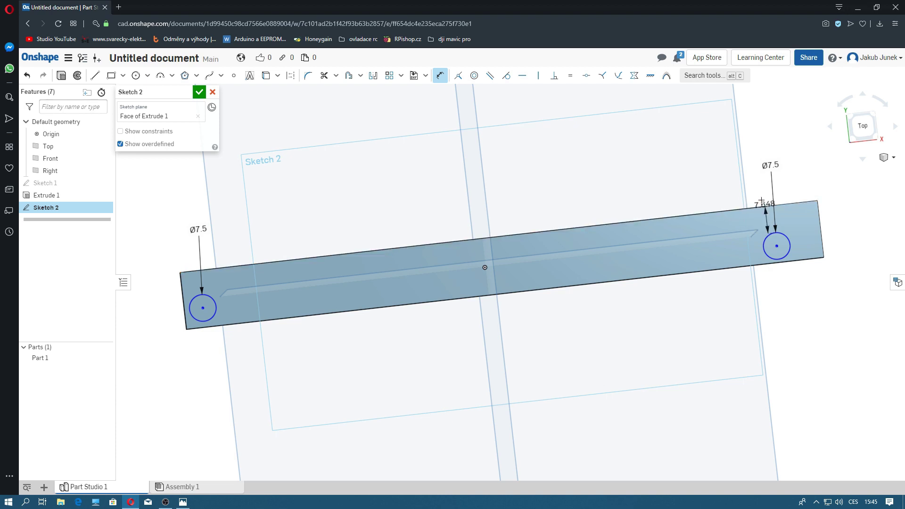
pyautogui.click(703, 127)
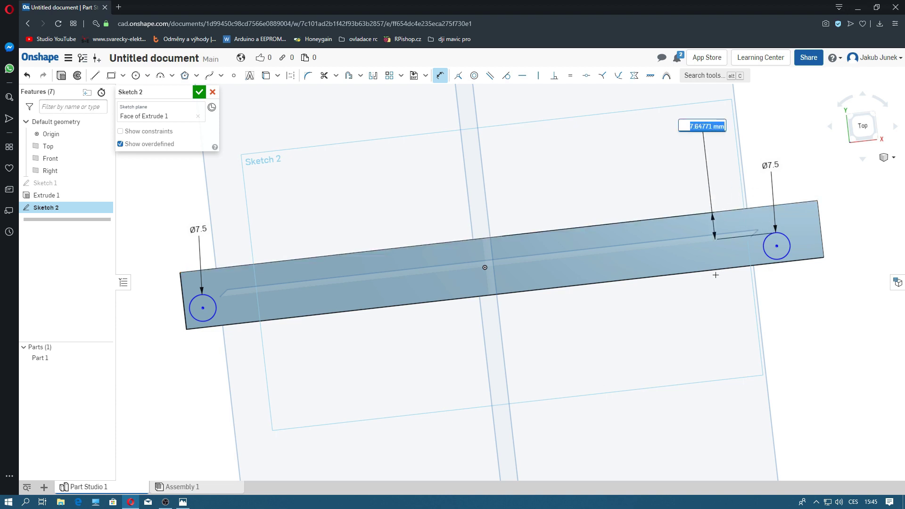
pyautogui.write('7')
pyautogui.press('Return')
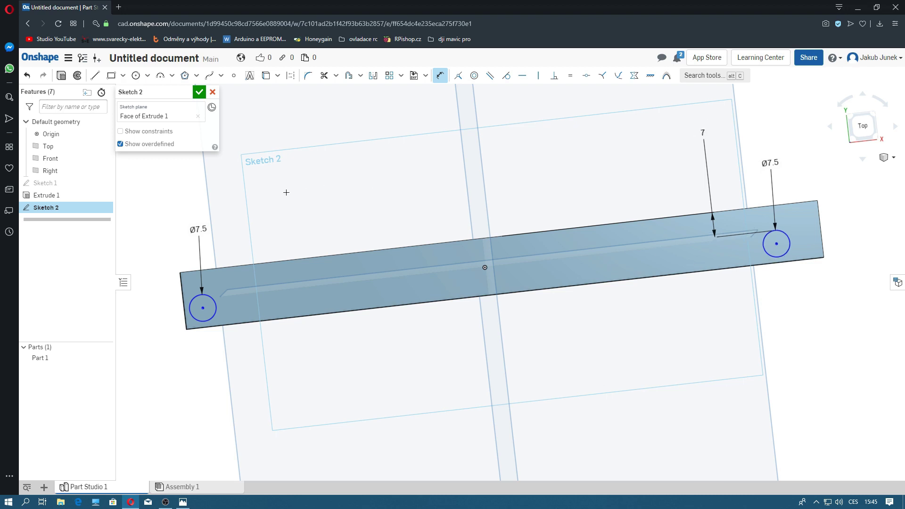
pyautogui.click(204, 294)
pyautogui.click(196, 271)
pyautogui.click(185, 247)
pyautogui.write('7')
pyautogui.press('Return')
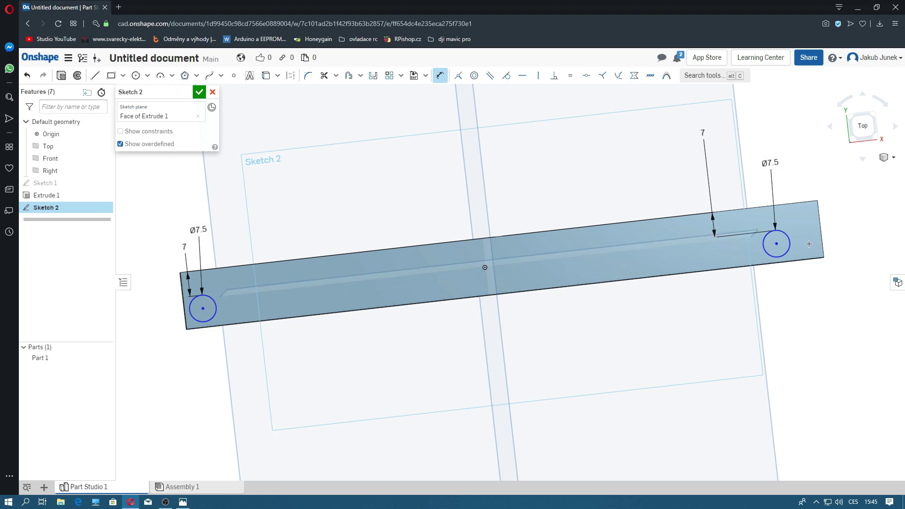
# Step: Dimension the spacing between the two hole centres to 170 mm
pyautogui.click(777, 243)
pyautogui.click(665, 104)
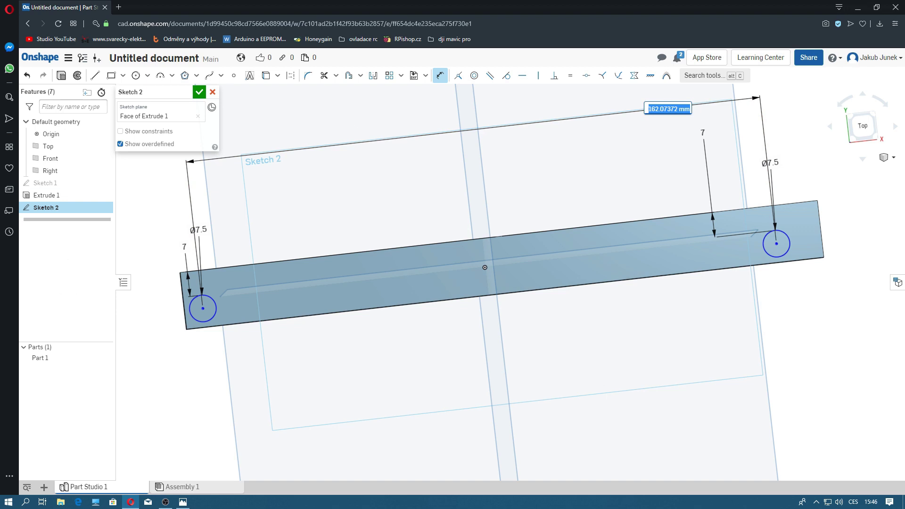
pyautogui.write('170')
pyautogui.press('Return')
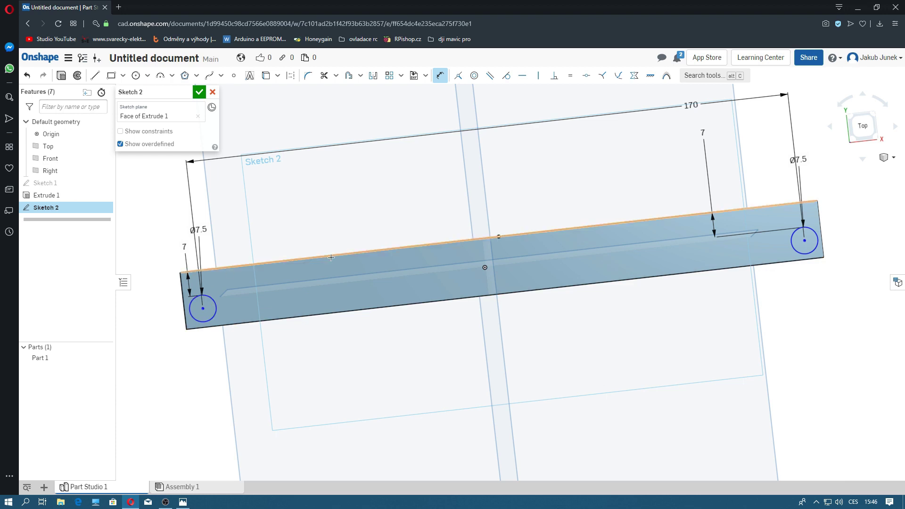
# Step: Dimension each hole to its bar end (1.097 right, 1.403 left) and launch Calculator
pyautogui.click(817, 237)
pyautogui.click(849, 236)
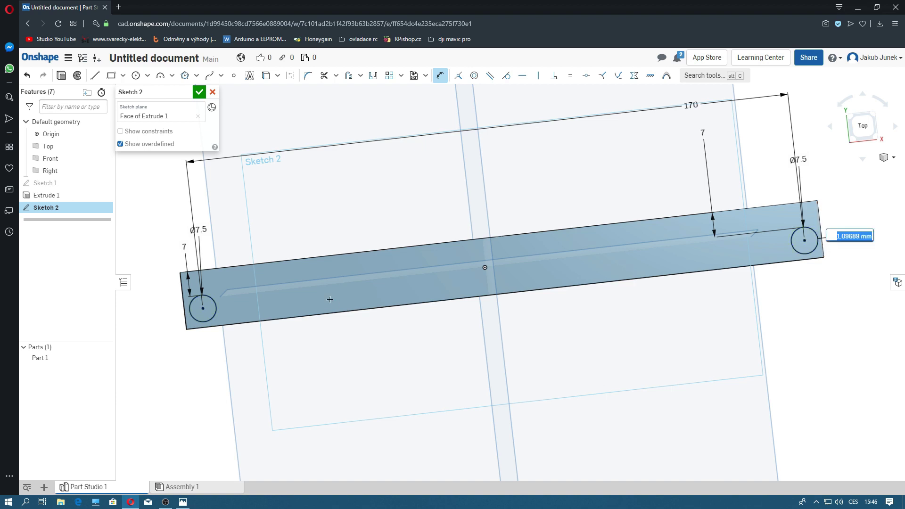
pyautogui.click(202, 308)
pyautogui.click(153, 326)
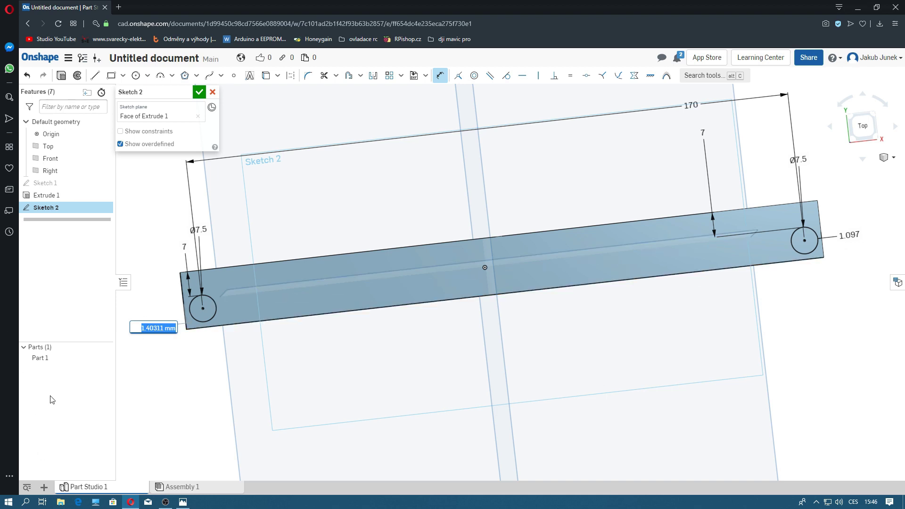
pyautogui.press('XF86Calculator')
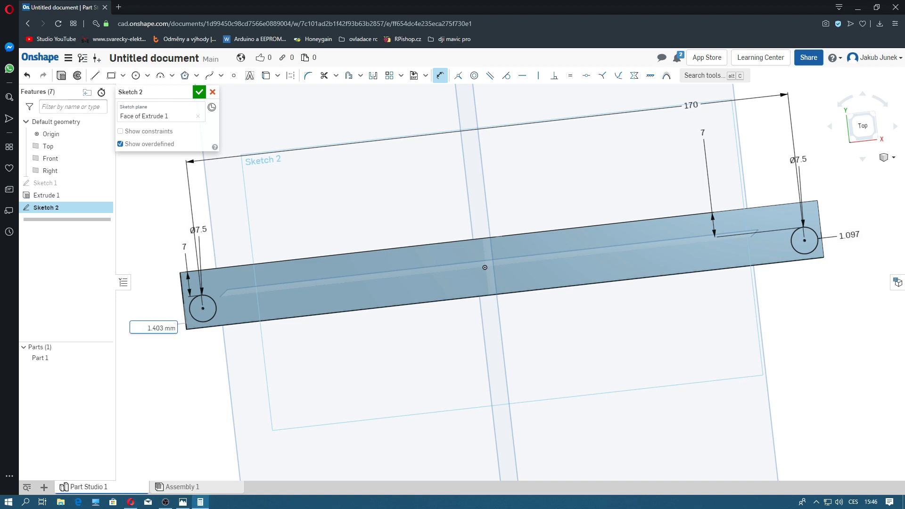
# Step: In Calculator, compute 1,097 − 1,403
pyautogui.moveTo(270, 91); pyautogui.dragTo(355, 207)
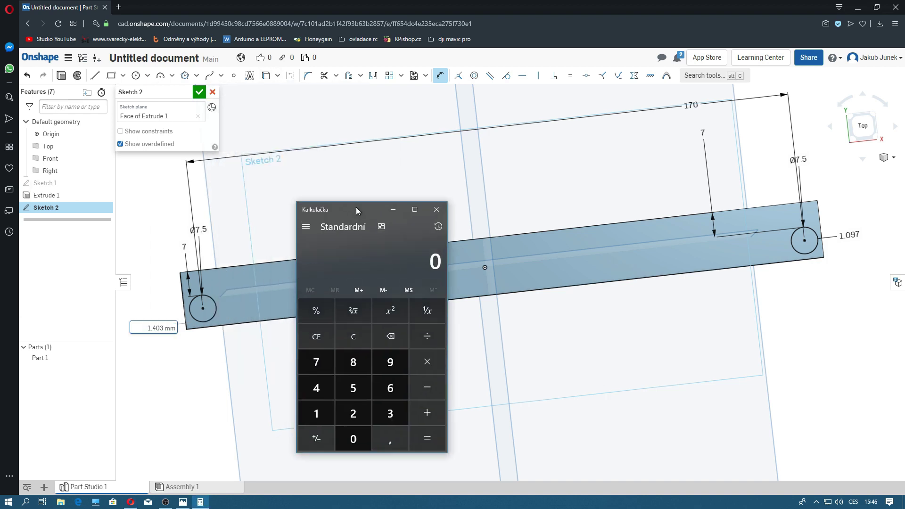
pyautogui.click(323, 419)
pyautogui.click(377, 435)
pyautogui.click(346, 435)
pyautogui.click(379, 364)
pyautogui.click(316, 360)
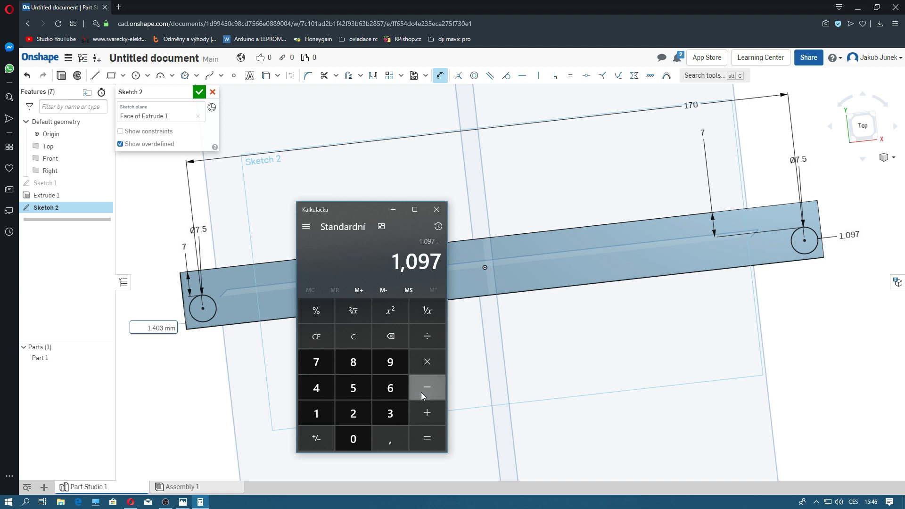
pyautogui.click(317, 414)
pyautogui.click(381, 431)
pyautogui.click(328, 391)
pyautogui.click(353, 438)
pyautogui.click(390, 413)
pyautogui.click(427, 437)
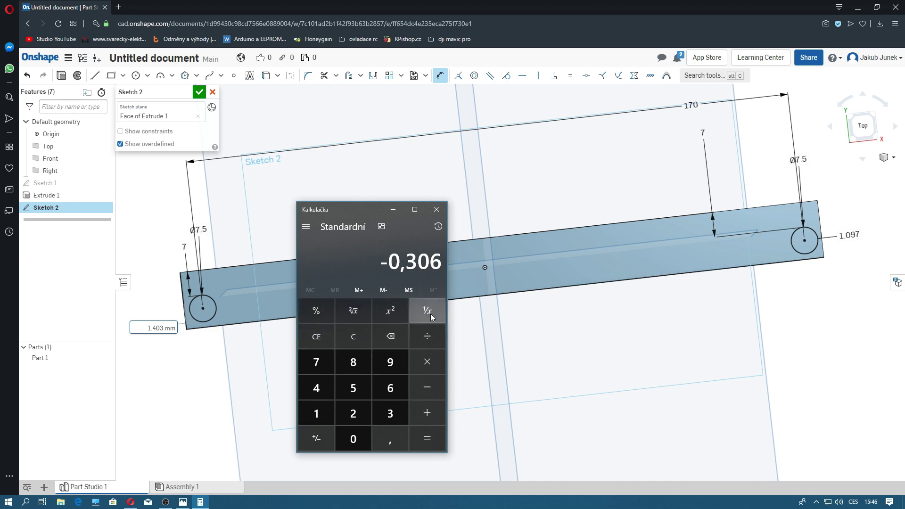
# Step: Negate the difference, halve it and add 1,097 to get 1,25, then close Calculator
pyautogui.click(315, 439)
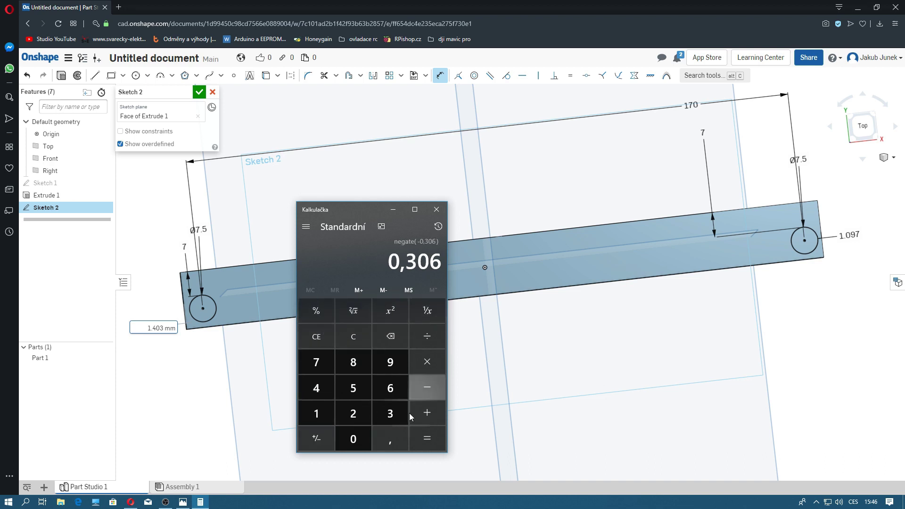
pyautogui.click(428, 336)
pyautogui.click(353, 414)
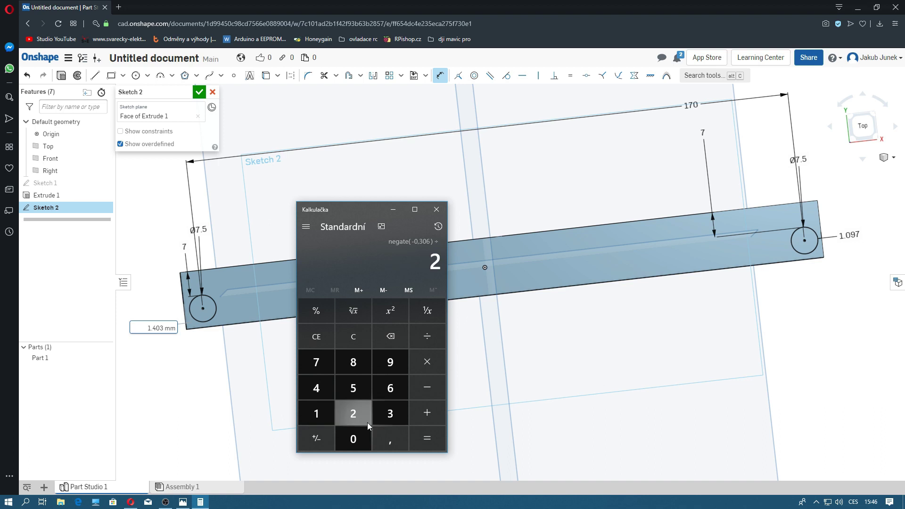
pyautogui.click(429, 447)
pyautogui.click(428, 408)
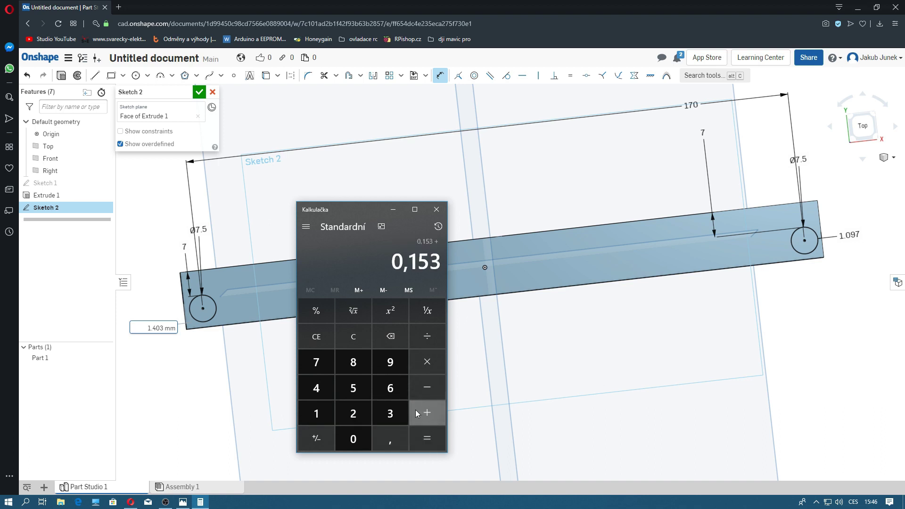
pyautogui.click(321, 414)
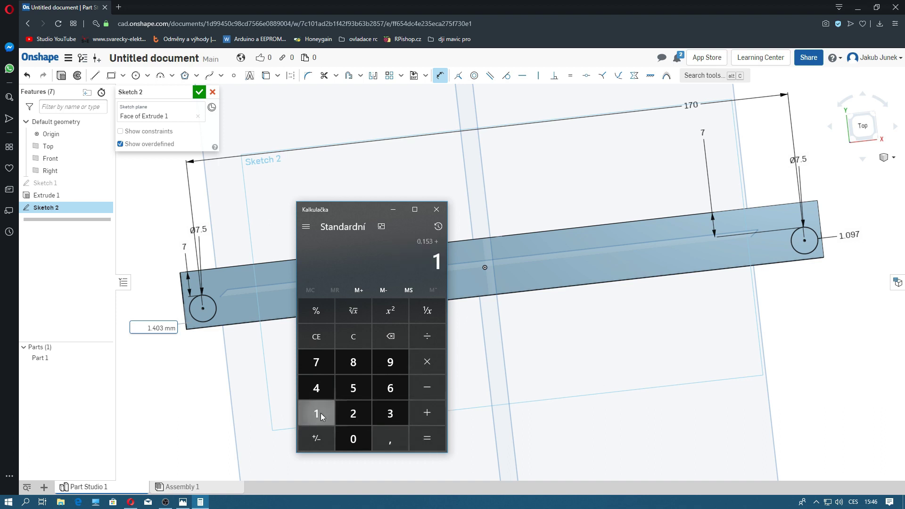
pyautogui.click(389, 440)
pyautogui.click(349, 442)
pyautogui.click(389, 364)
pyautogui.click(312, 366)
pyautogui.click(418, 430)
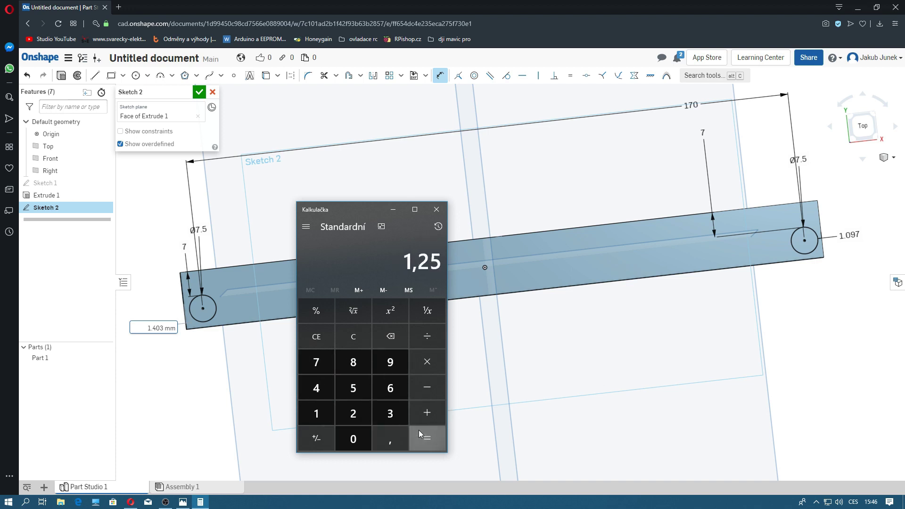
pyautogui.click(437, 209)
# Step: Set both holes' end distances to 1.25 mm
pyautogui.write('1.25')
pyautogui.press('Return')
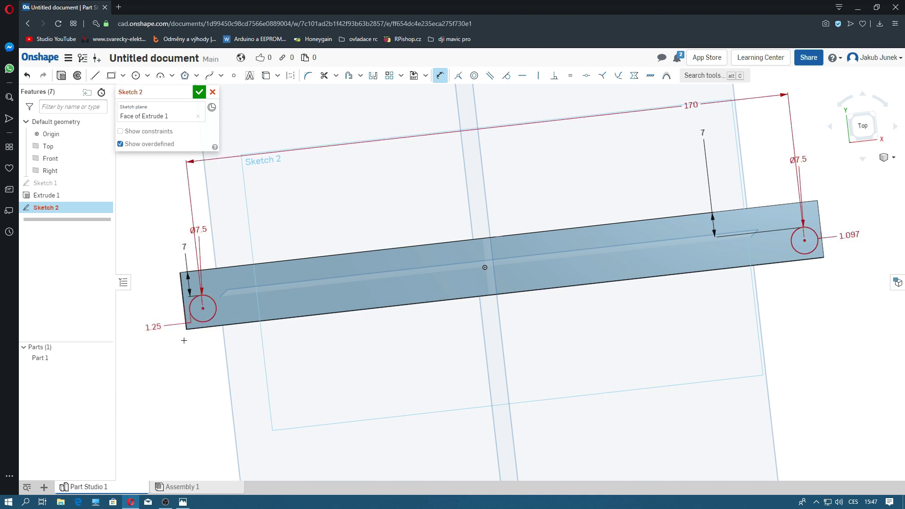
pyautogui.doubleClick(849, 235)
pyautogui.write('1')
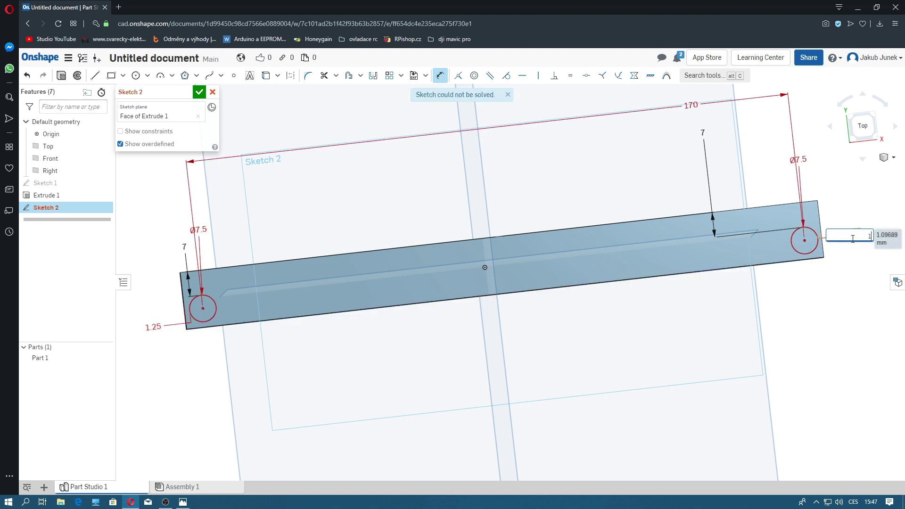
pyautogui.write('.25')
pyautogui.press('Return')
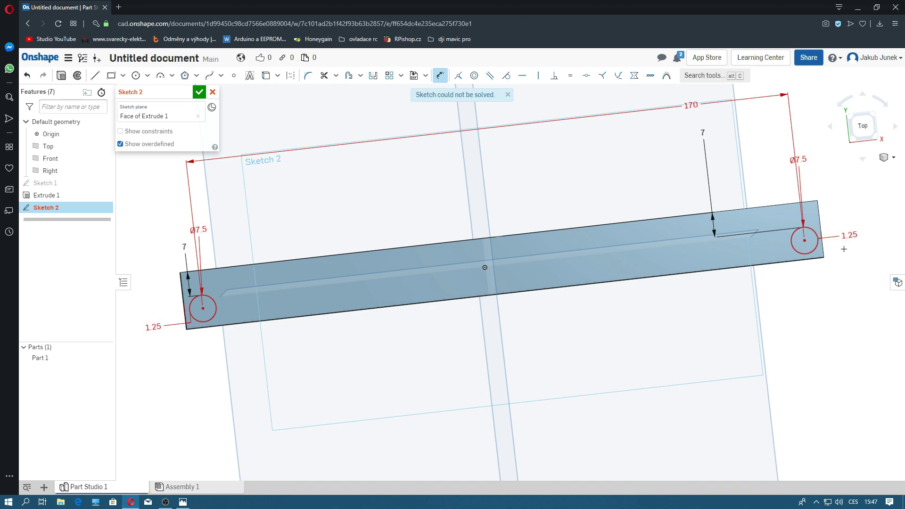
# Step: Replace the conflicting right end dimension with a new 1.25 mm one and finish Sketch 2
pyautogui.click(843, 236)
pyautogui.press('Delete')
pyautogui.click(818, 236)
pyautogui.click(846, 237)
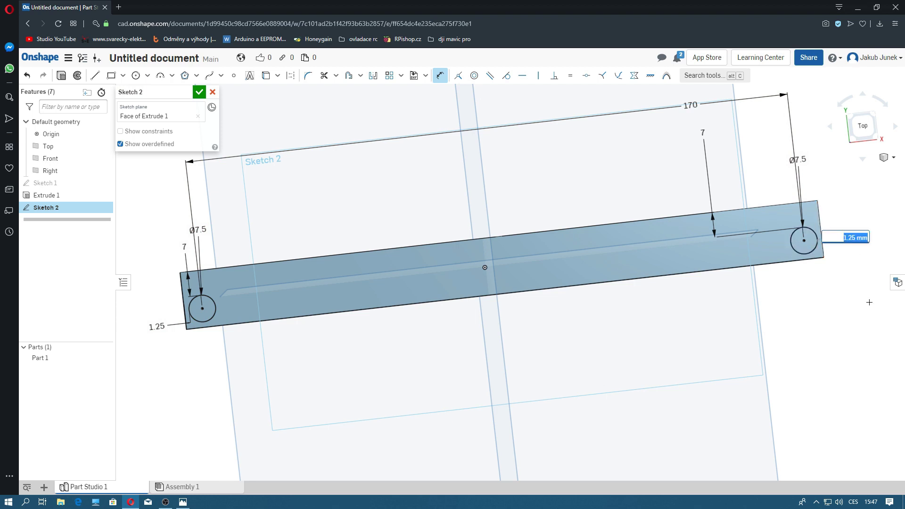
pyautogui.press('Return')
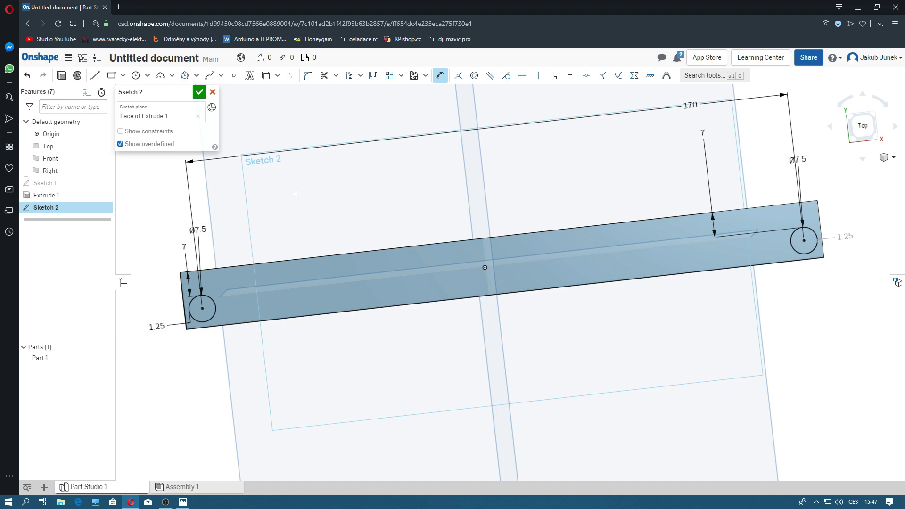
pyautogui.click(440, 75)
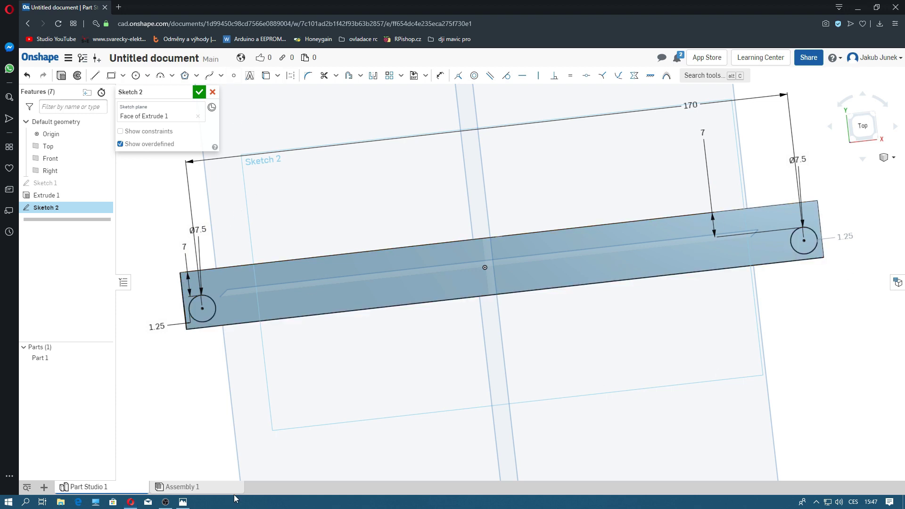
pyautogui.moveTo(143, 429)
pyautogui.mouseDown(button='right')
pyautogui.moveTo(172, 423)
pyautogui.moveTo(156, 431)
pyautogui.mouseUp(button='right')
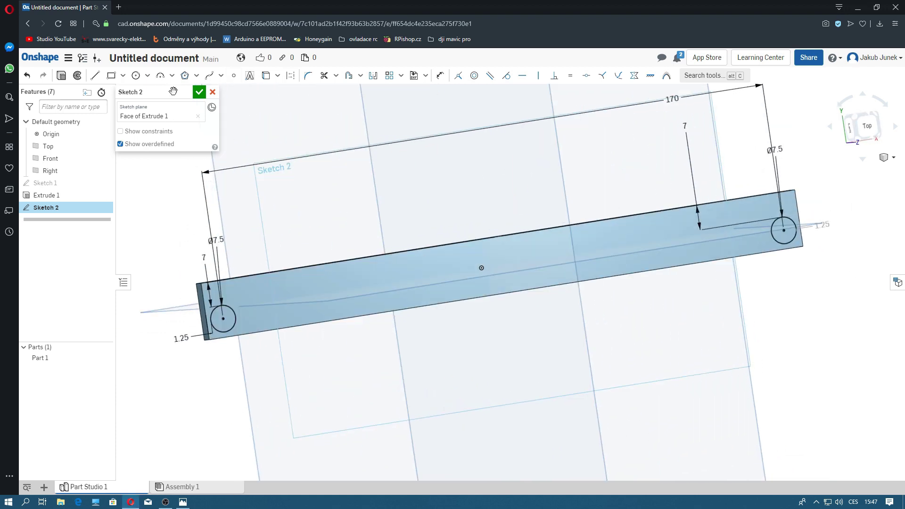
pyautogui.click(198, 92)
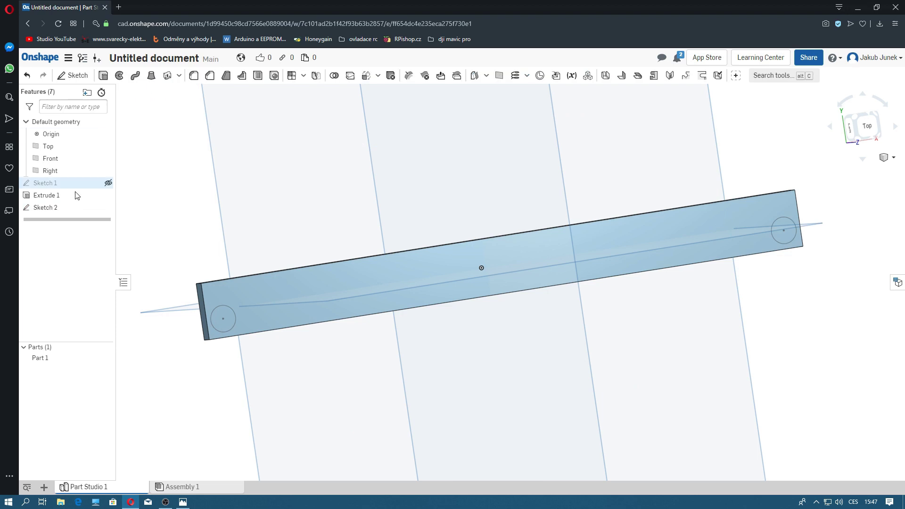
# Step: Extrude both Ø7.5 circles as a Remove cut, flipped into the bar, creating Extrude 2
pyautogui.click(103, 75)
pyautogui.click(223, 320)
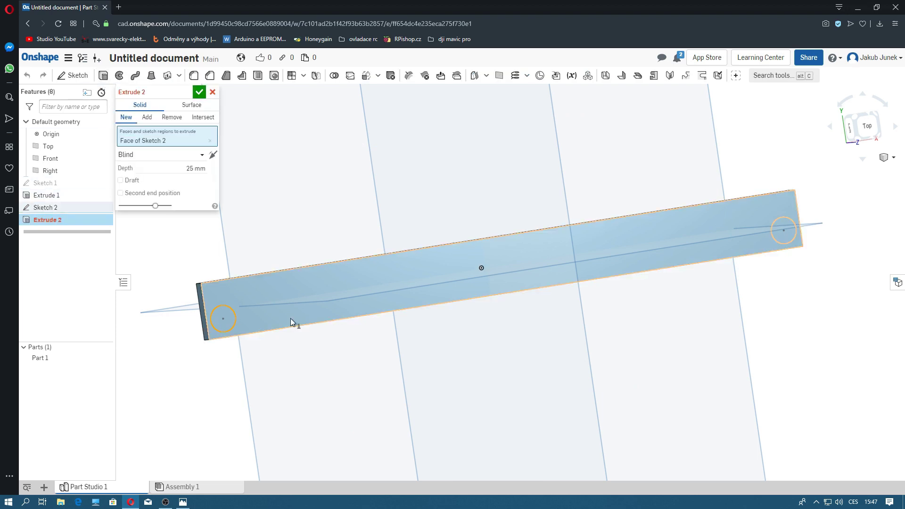
pyautogui.click(782, 239)
pyautogui.moveTo(481, 380)
pyautogui.mouseDown(button='right')
pyautogui.moveTo(445, 392)
pyautogui.moveTo(434, 371)
pyautogui.moveTo(463, 363)
pyautogui.mouseUp(button='right')
pyautogui.moveTo(236, 273); pyautogui.dragTo(247, 287, button='right')
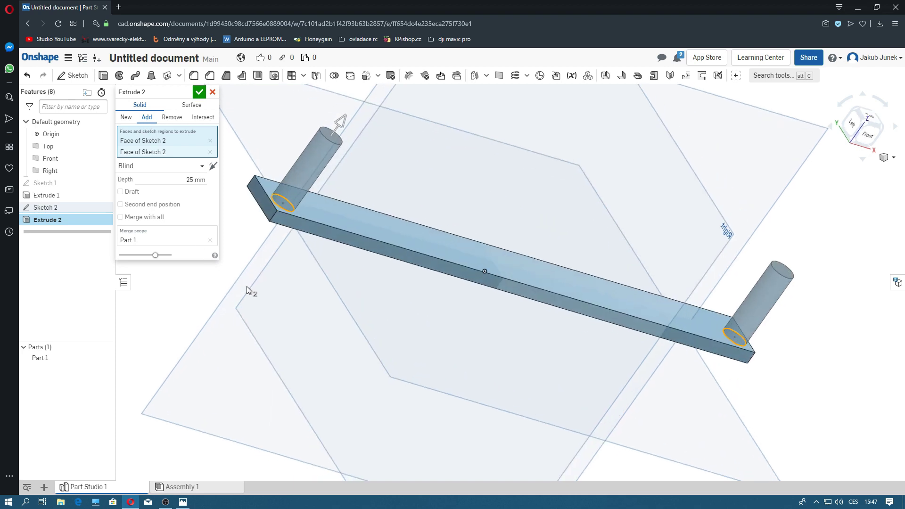
pyautogui.click(169, 117)
pyautogui.moveTo(311, 325)
pyautogui.mouseDown(button='right')
pyautogui.moveTo(330, 341)
pyautogui.moveTo(315, 359)
pyautogui.moveTo(323, 370)
pyautogui.moveTo(306, 374)
pyautogui.mouseUp(button='right')
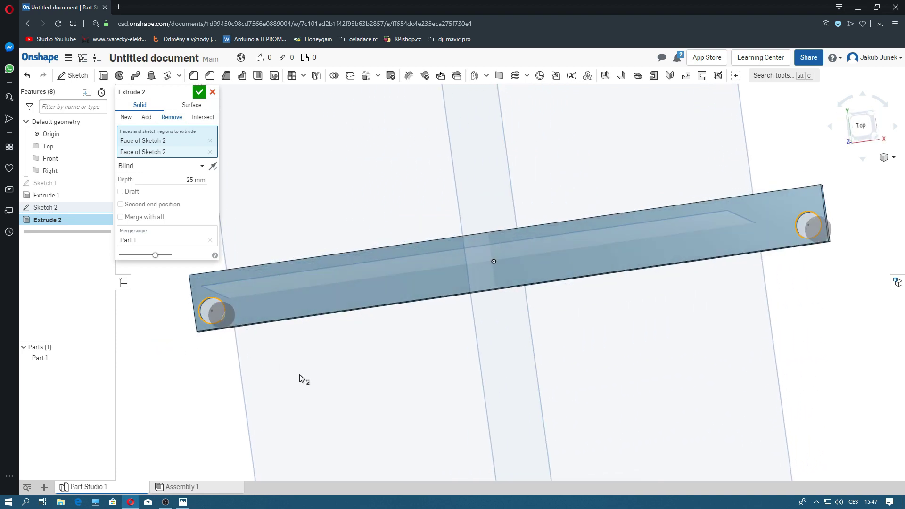
pyautogui.moveTo(299, 375); pyautogui.dragTo(332, 375, button='right')
pyautogui.click(213, 167)
pyautogui.click(213, 168)
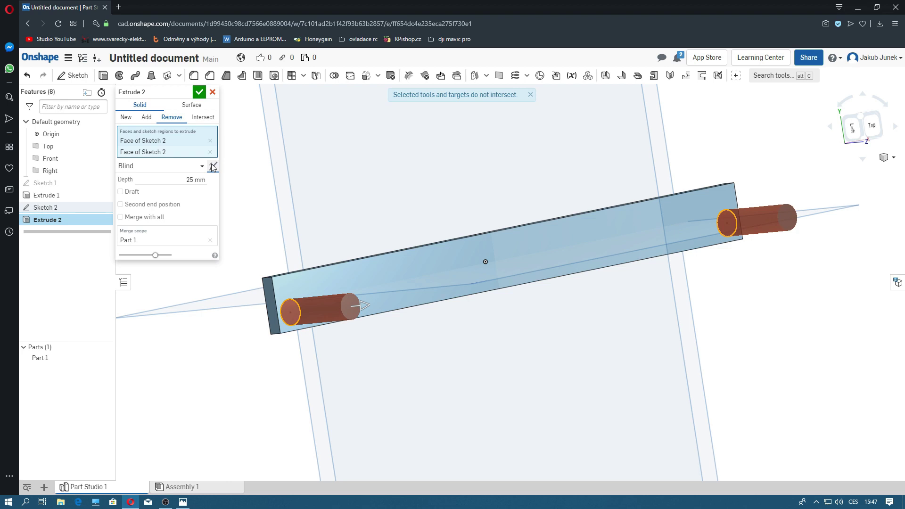
pyautogui.click(213, 167)
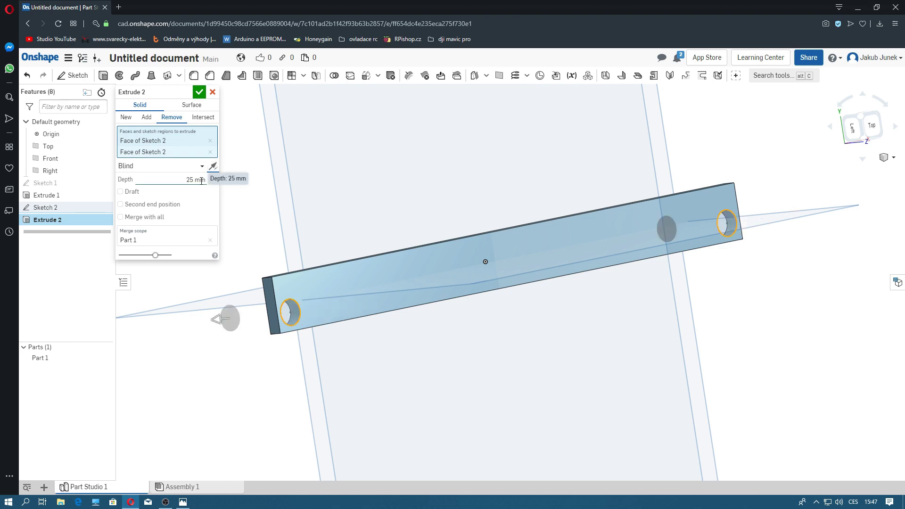
pyautogui.click(199, 92)
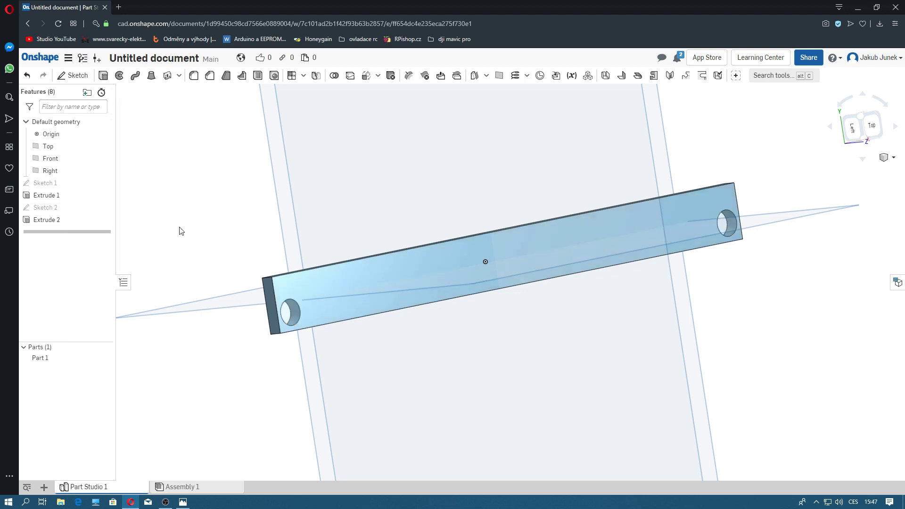
# Step: Inspect the cut holes from the Top and angled views, then select the Right plane and view it normal
pyautogui.hotkey('shift', '5')
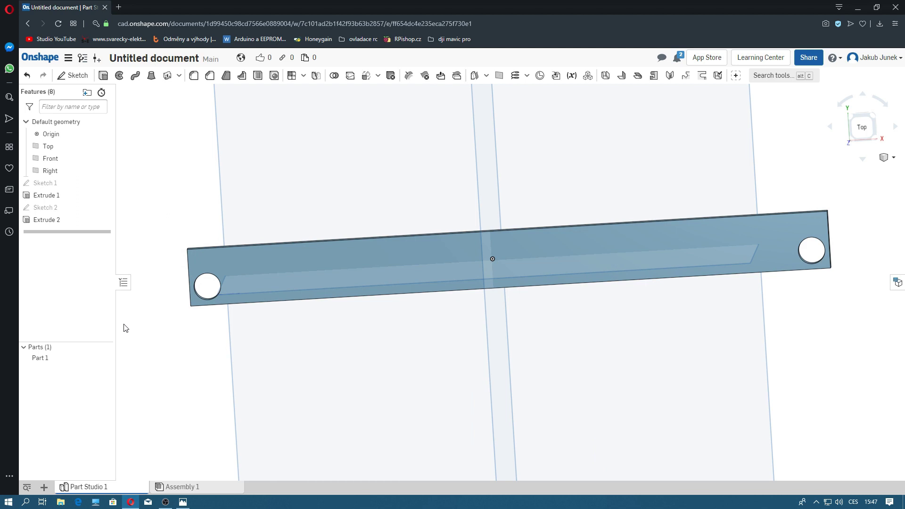
pyautogui.moveTo(126, 328); pyautogui.dragTo(136, 319, button='right')
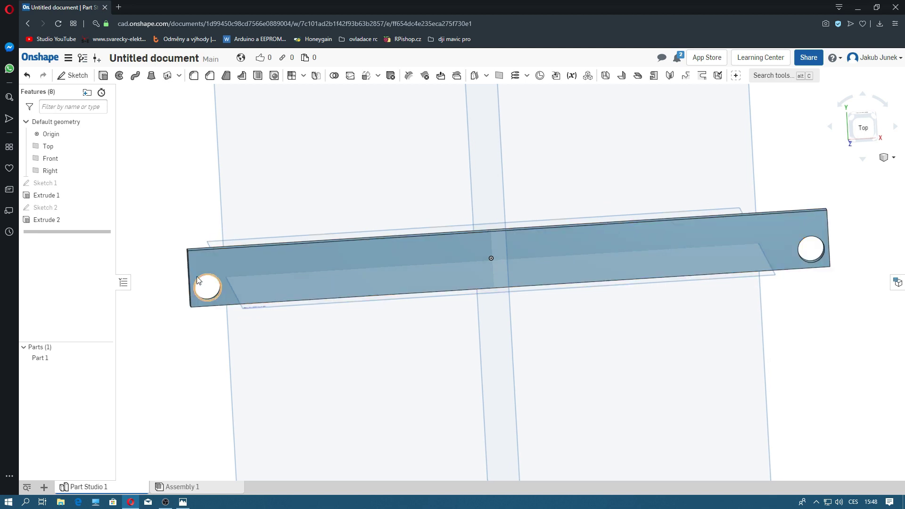
pyautogui.scroll(5, 194, 287)
pyautogui.scroll(5, 193, 288)
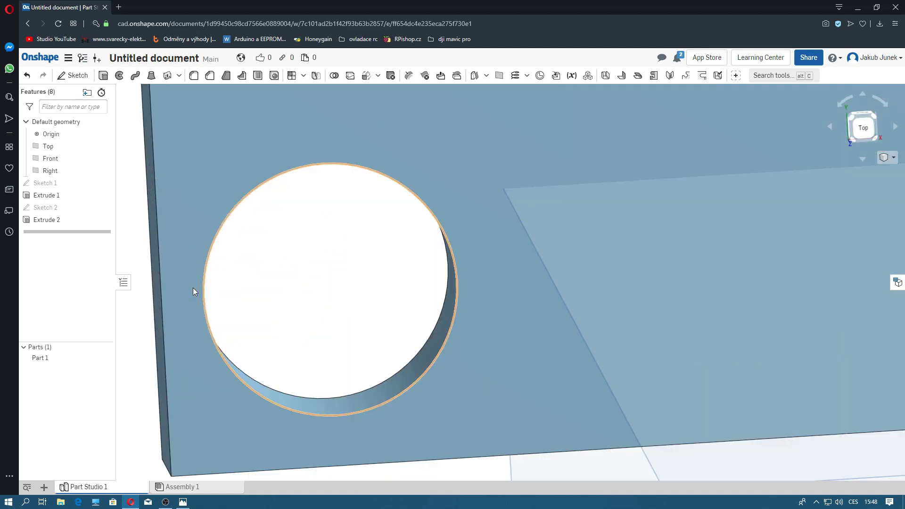
pyautogui.scroll(-3, 141, 303)
pyautogui.scroll(-5, 141, 302)
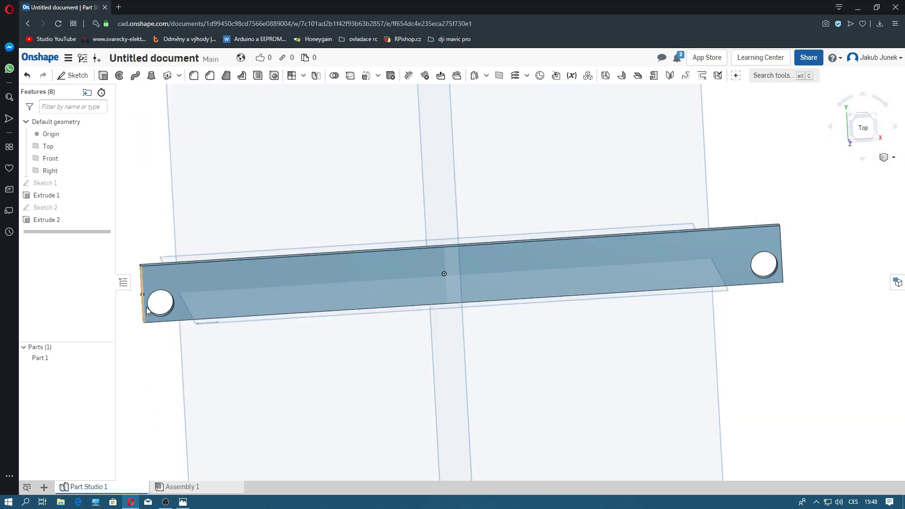
pyautogui.moveTo(184, 372)
pyautogui.mouseDown(button='right')
pyautogui.moveTo(206, 367)
pyautogui.moveTo(198, 377)
pyautogui.moveTo(229, 397)
pyautogui.moveTo(222, 406)
pyautogui.moveTo(242, 420)
pyautogui.moveTo(255, 478)
pyautogui.moveTo(232, 404)
pyautogui.moveTo(206, 390)
pyautogui.mouseUp(button='right')
pyautogui.click(206, 390)
pyautogui.press('n')
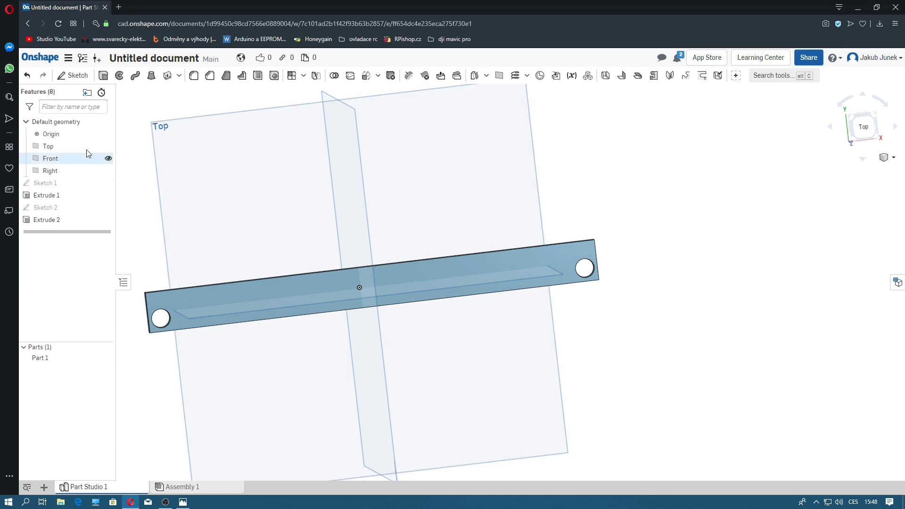
pyautogui.moveTo(45, 182)
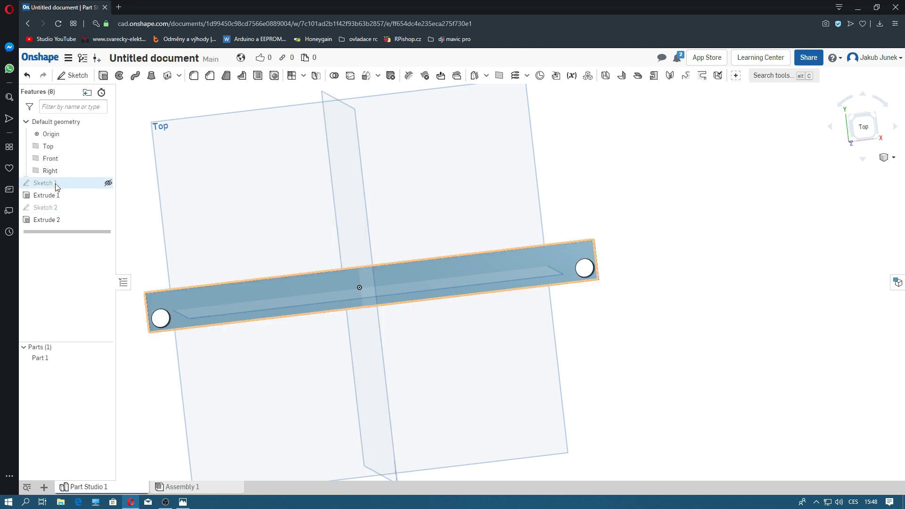
pyautogui.scroll(-2, 152, 273)
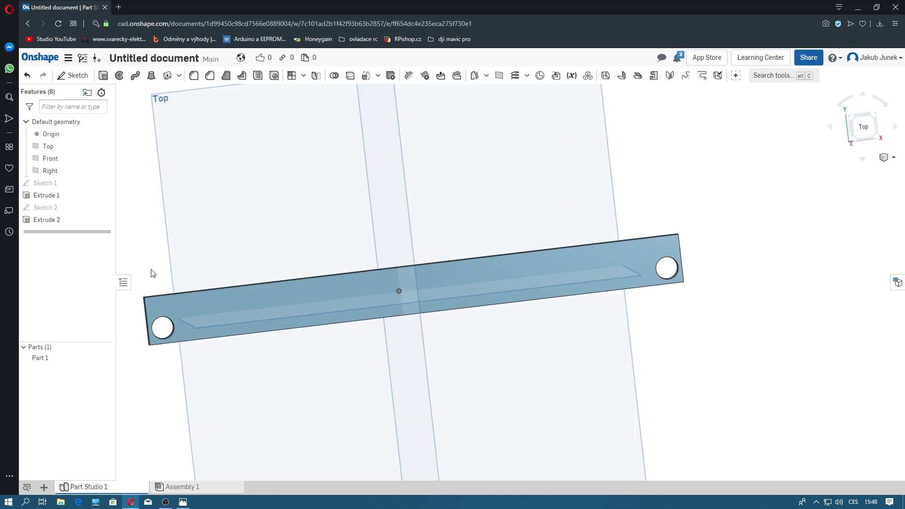
# Step: Start Sketch 3 on the bar's face and switch to a straight-on Top view
pyautogui.click(73, 76)
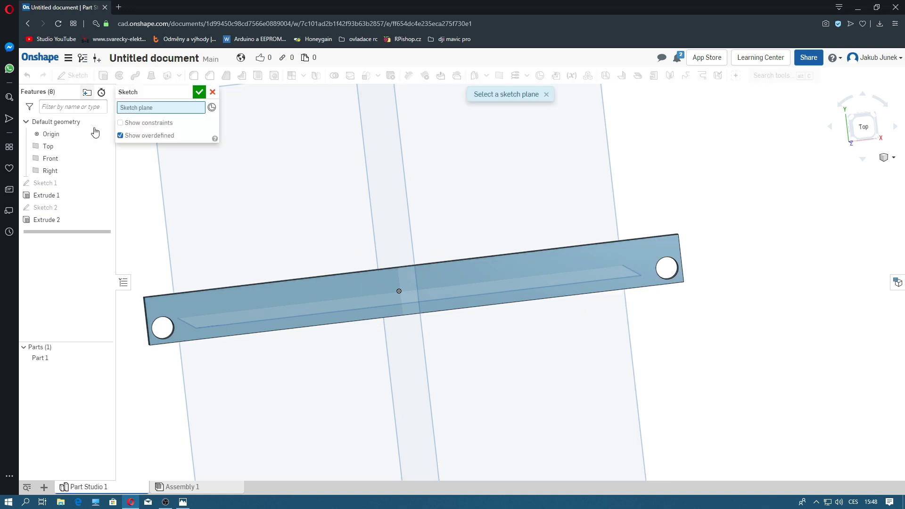
pyautogui.scroll(-3, 149, 297)
pyautogui.click(148, 301)
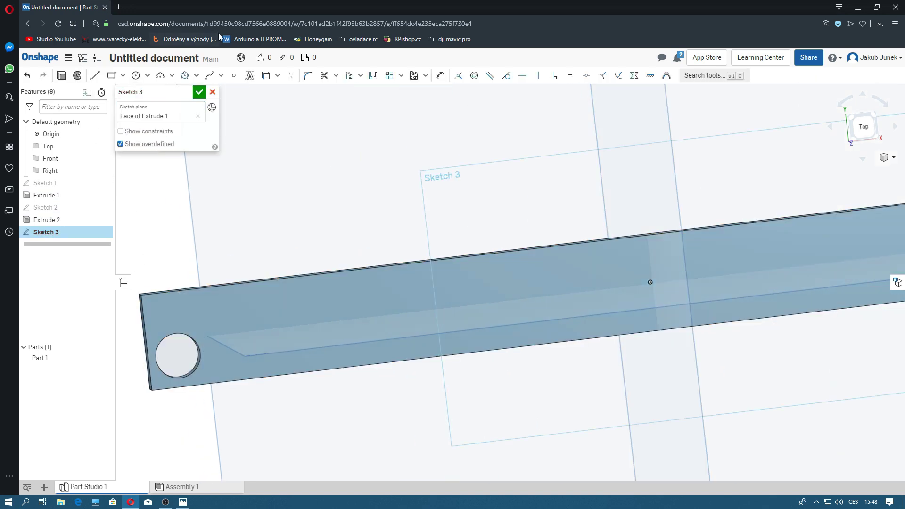
pyautogui.rightClick(269, 213)
pyautogui.click(866, 127)
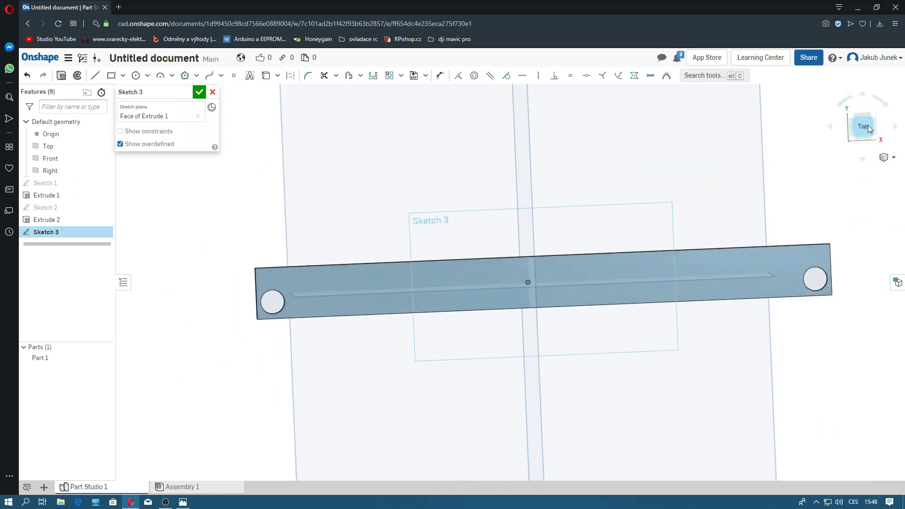
pyautogui.scroll(-1, 255, 263)
# Step: Draw a full-length rectangle along the bar's top edge and dimension its height to 4 mm
pyautogui.click(111, 76)
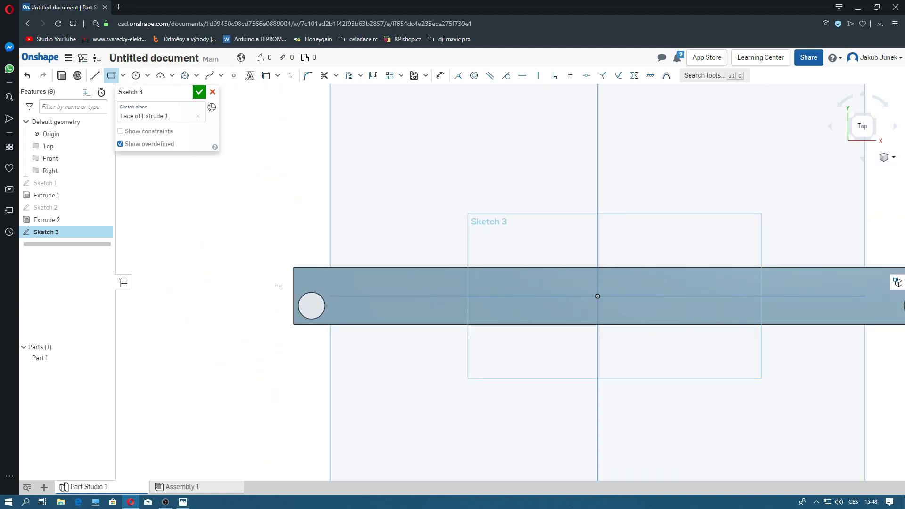
pyautogui.click(294, 268)
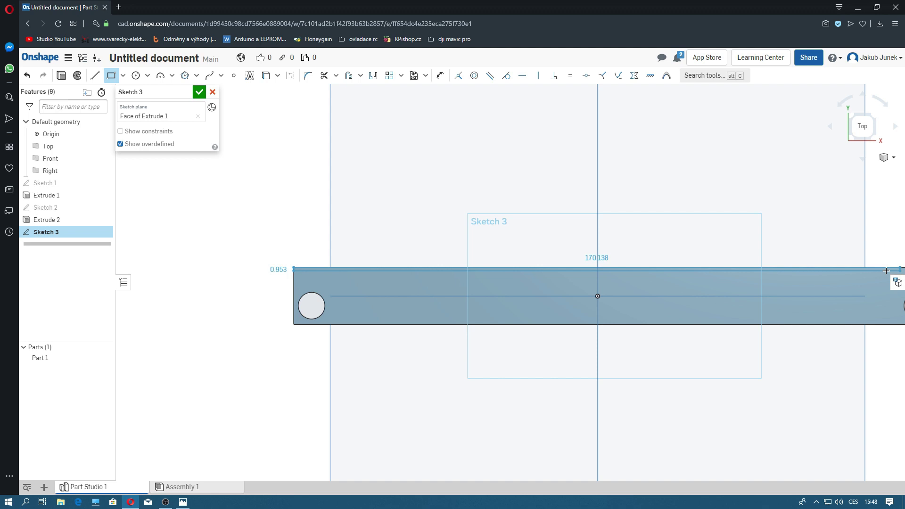
pyautogui.moveTo(818, 281); pyautogui.dragTo(555, 296, button='middle')
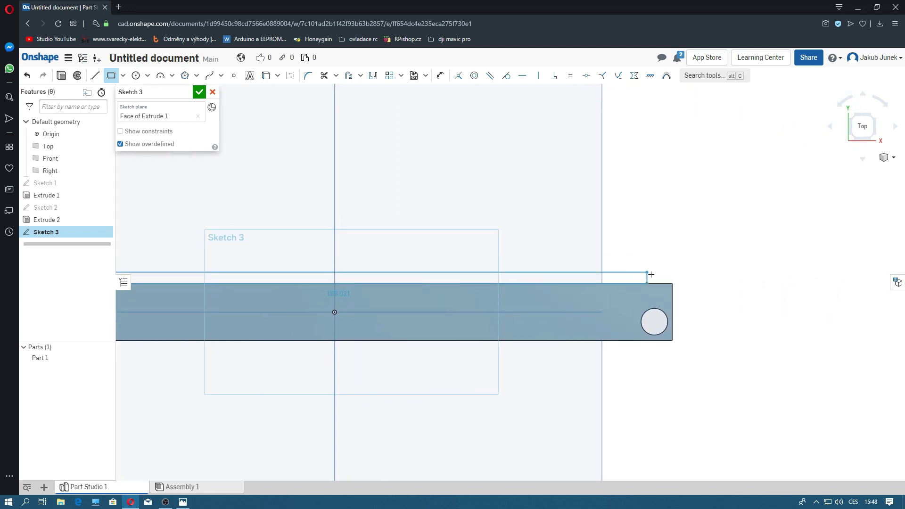
pyautogui.click(672, 260)
pyautogui.click(440, 76)
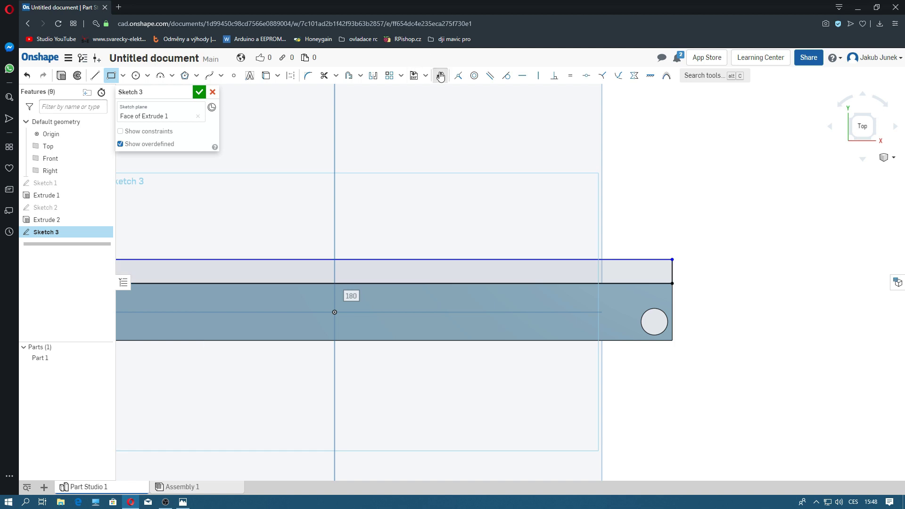
pyautogui.click(672, 267)
pyautogui.click(703, 271)
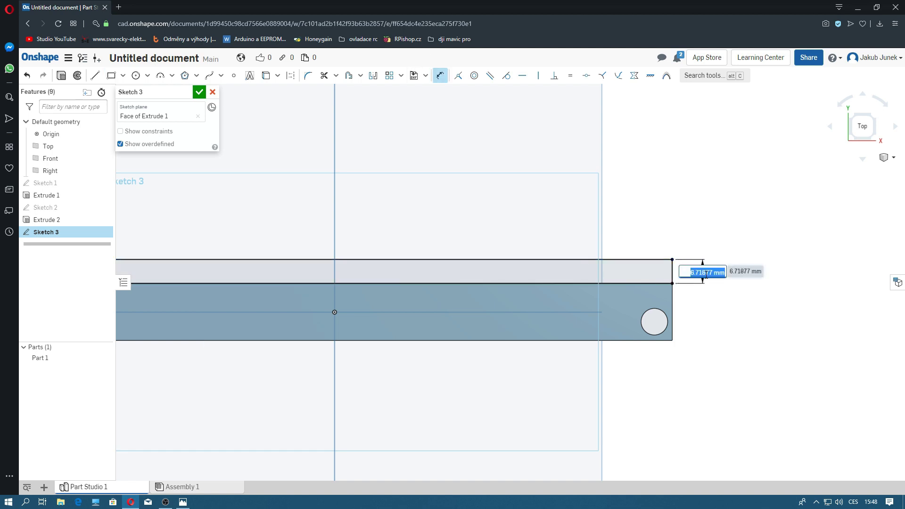
pyautogui.write('4')
pyautogui.press('Return')
pyautogui.moveTo(727, 307)
pyautogui.mouseDown(button='right')
pyautogui.moveTo(715, 366)
pyautogui.moveTo(463, 245)
pyautogui.moveTo(388, 460)
pyautogui.mouseUp(button='right')
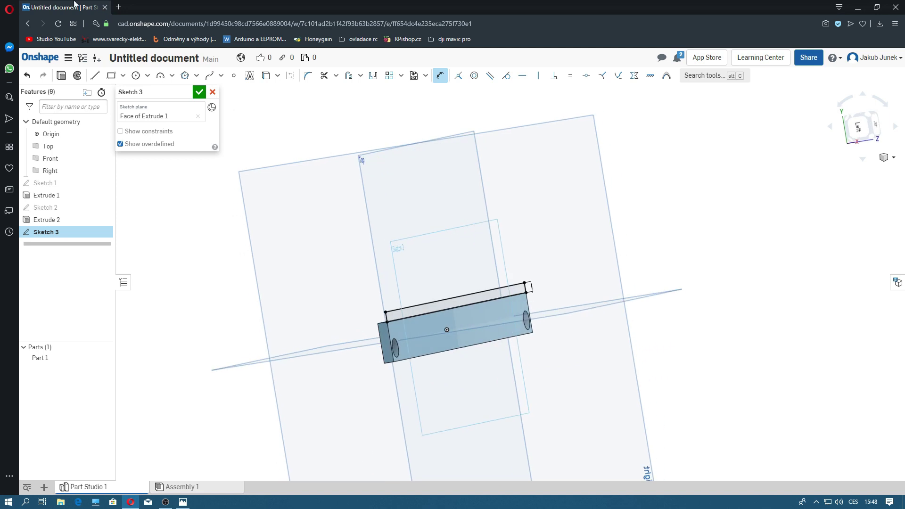
# Step: Finish Sketch 3 and extrude the strip, joined to the part and flipped, 3.2 mm deep
pyautogui.click(200, 92)
pyautogui.click(103, 75)
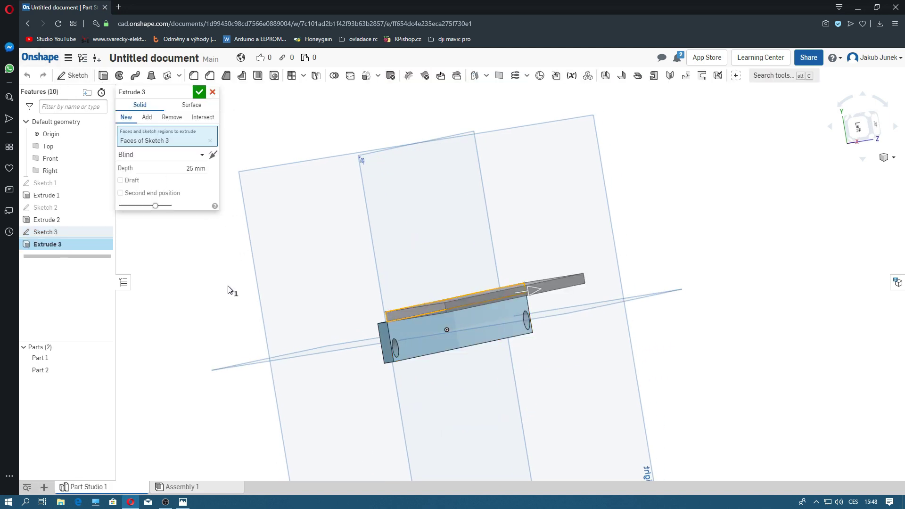
pyautogui.click(213, 155)
pyautogui.click(148, 117)
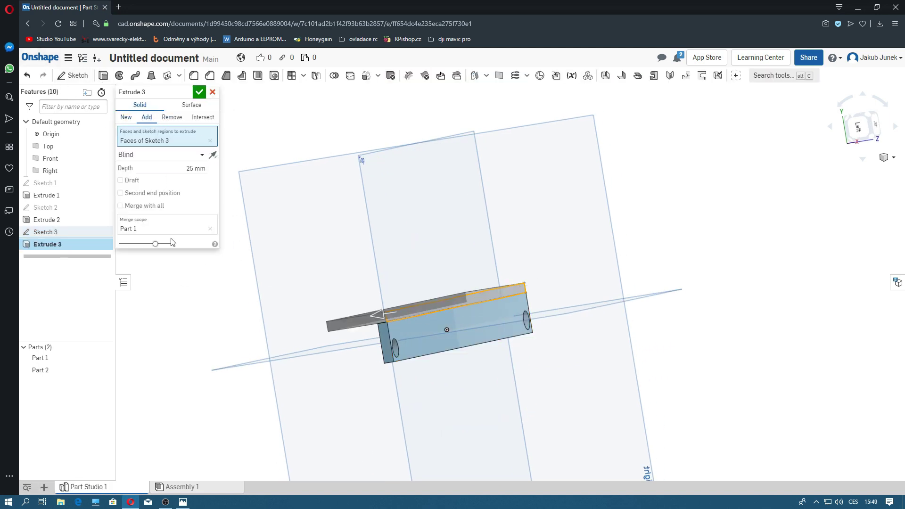
pyautogui.moveTo(210, 410); pyautogui.dragTo(236, 419, button='right')
pyautogui.click(187, 171)
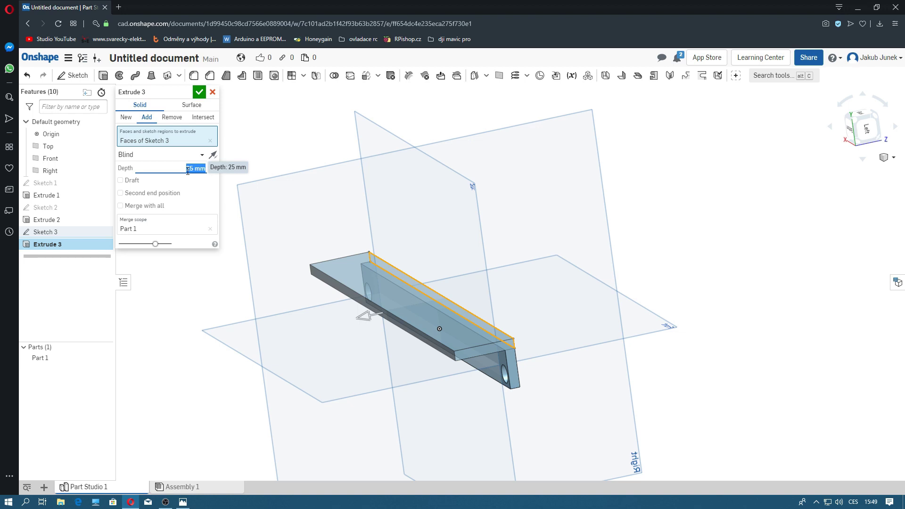
pyautogui.write('3')
pyautogui.press('BackSpace')
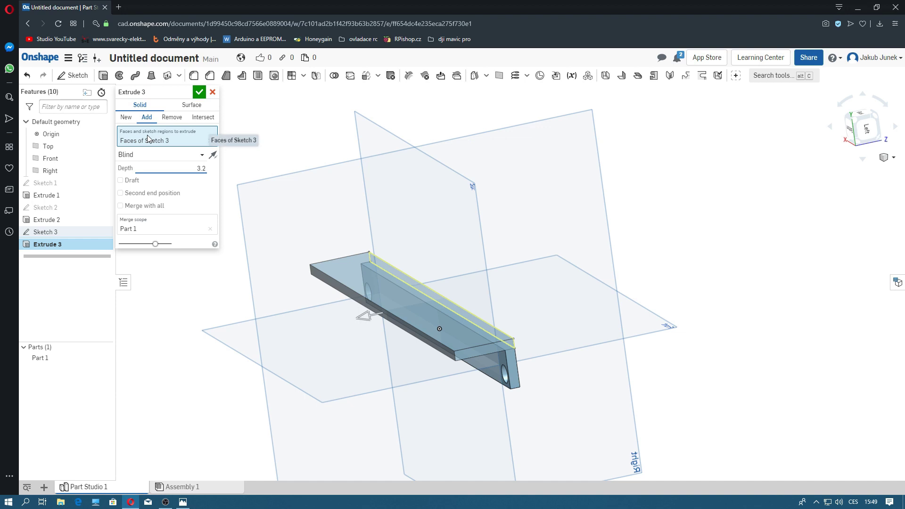
pyautogui.press('Return')
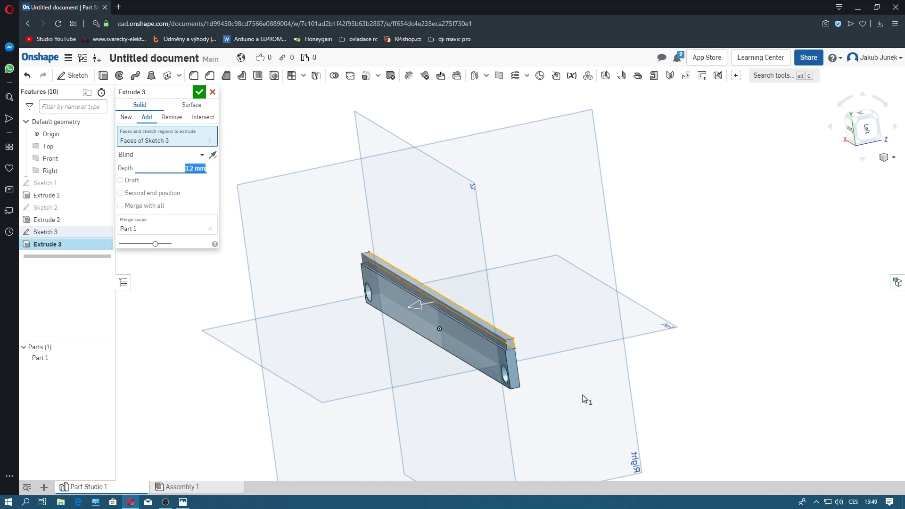
# Step: Raise the rim extrusion depth to 7.2 mm and accept Extrude 3
pyautogui.moveTo(587, 400); pyautogui.dragTo(534, 411, button='right')
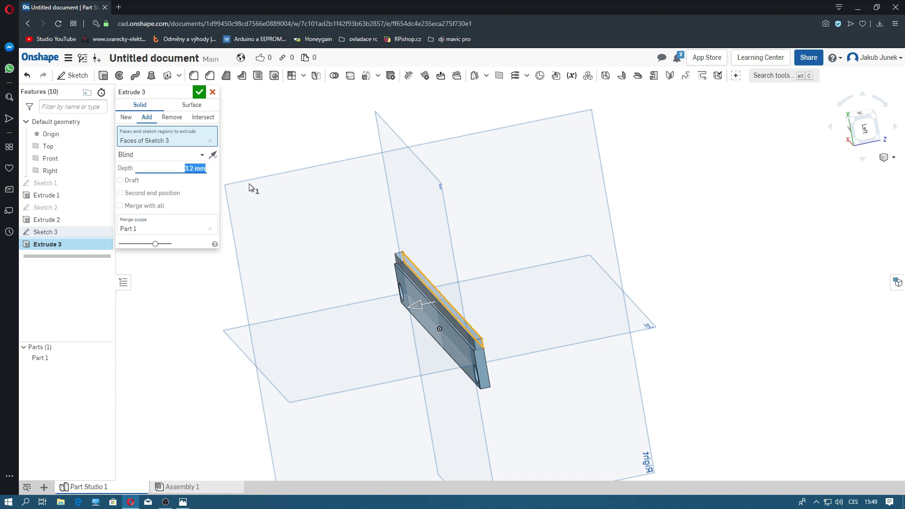
pyautogui.write('7.2')
pyautogui.press('Return')
pyautogui.moveTo(227, 313)
pyautogui.mouseDown(button='right')
pyautogui.moveTo(216, 296)
pyautogui.moveTo(198, 295)
pyautogui.moveTo(208, 285)
pyautogui.mouseUp(button='right')
pyautogui.click(194, 91)
pyautogui.moveTo(167, 318)
pyautogui.mouseDown(button='right')
pyautogui.moveTo(188, 313)
pyautogui.moveTo(175, 269)
pyautogui.moveTo(256, 222)
pyautogui.moveTo(226, 249)
pyautogui.mouseUp(button='right')
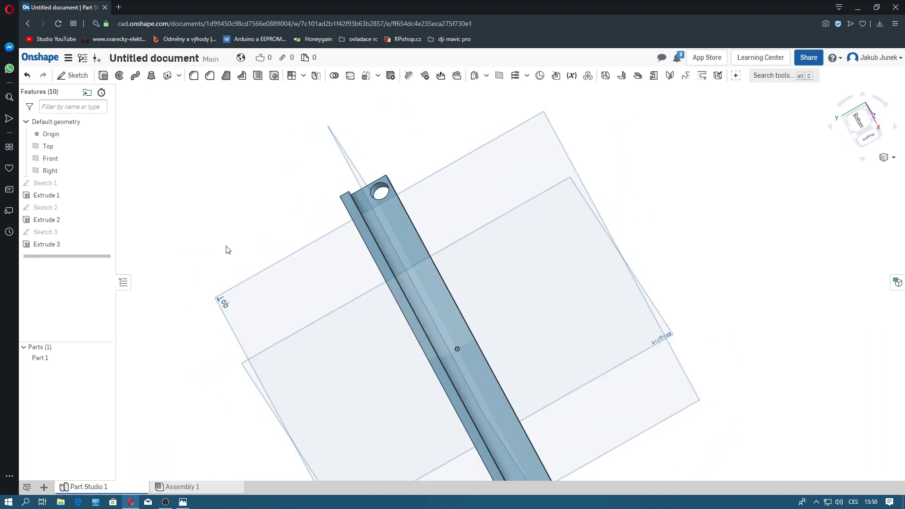
# Step: Edit Extrude 3 to a 10.2 mm depth and confirm
pyautogui.doubleClick(76, 248)
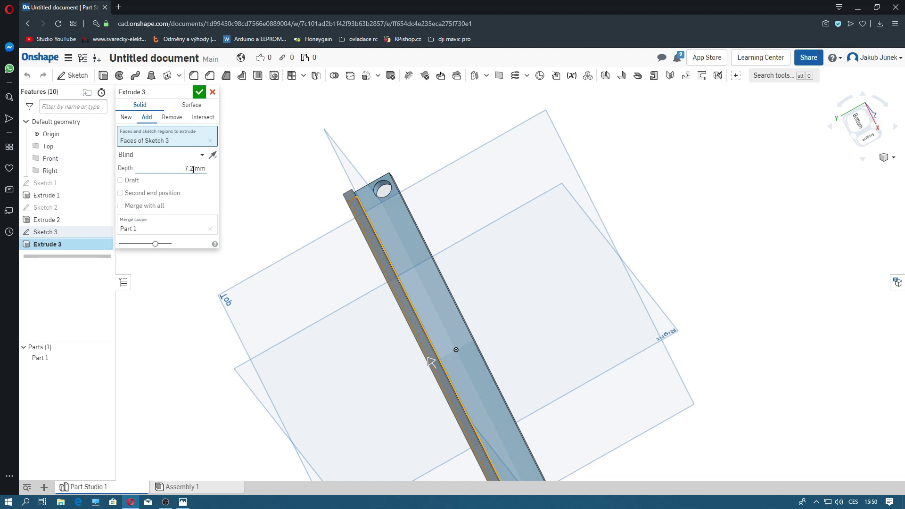
pyautogui.click(201, 169)
pyautogui.write('10')
pyautogui.write('.2')
pyautogui.press('Return')
pyautogui.moveTo(252, 279); pyautogui.dragTo(242, 287, button='right')
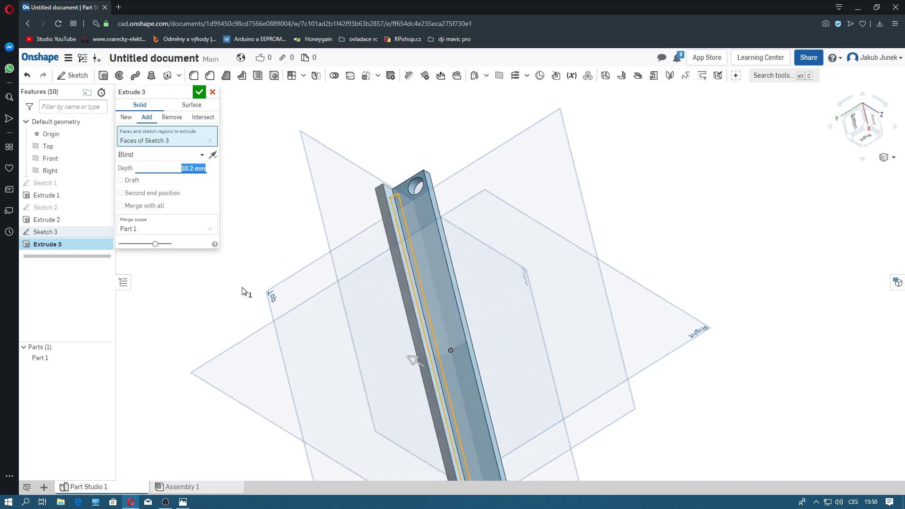
pyautogui.click(199, 92)
# Step: Start Sketch 4 on Extrude 3's end face and project the beam edge into it
pyautogui.moveTo(333, 292); pyautogui.dragTo(301, 300, button='right')
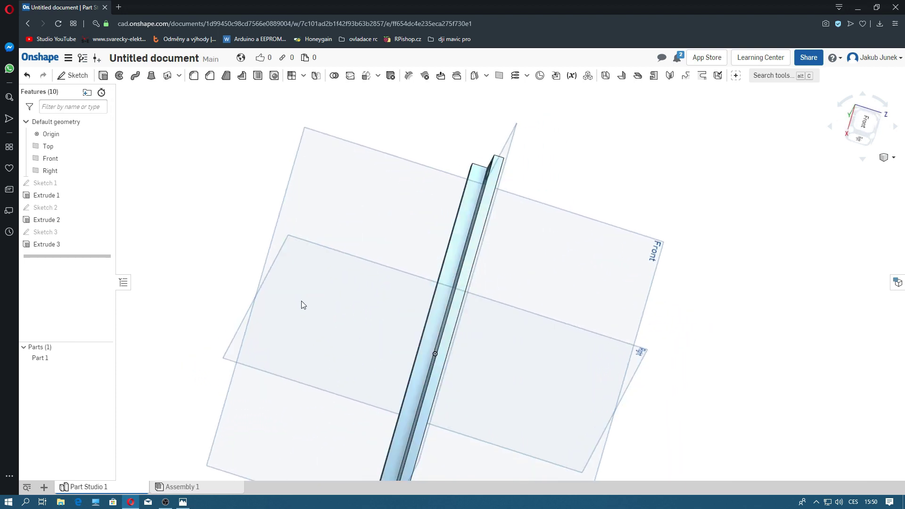
pyautogui.moveTo(301, 301)
pyautogui.mouseDown(button='middle')
pyautogui.moveTo(356, 258)
pyautogui.moveTo(409, 299)
pyautogui.mouseUp(button='middle')
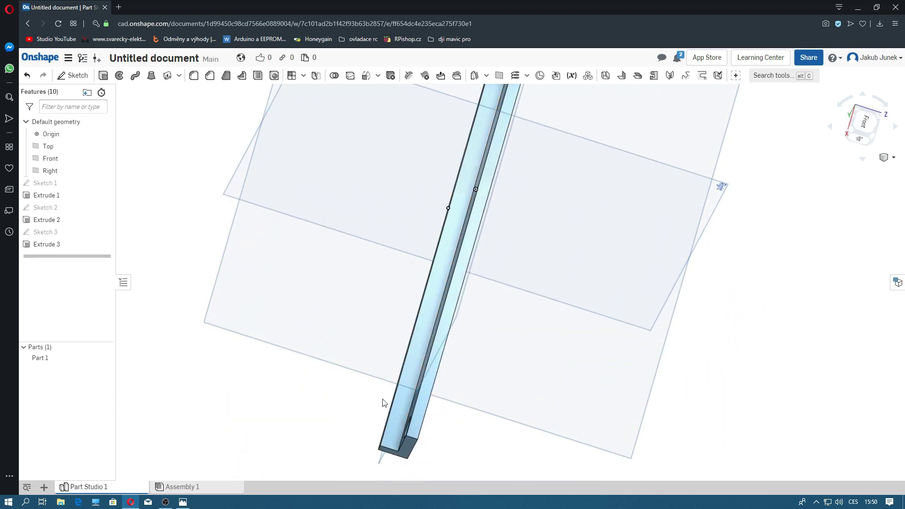
pyautogui.click(72, 75)
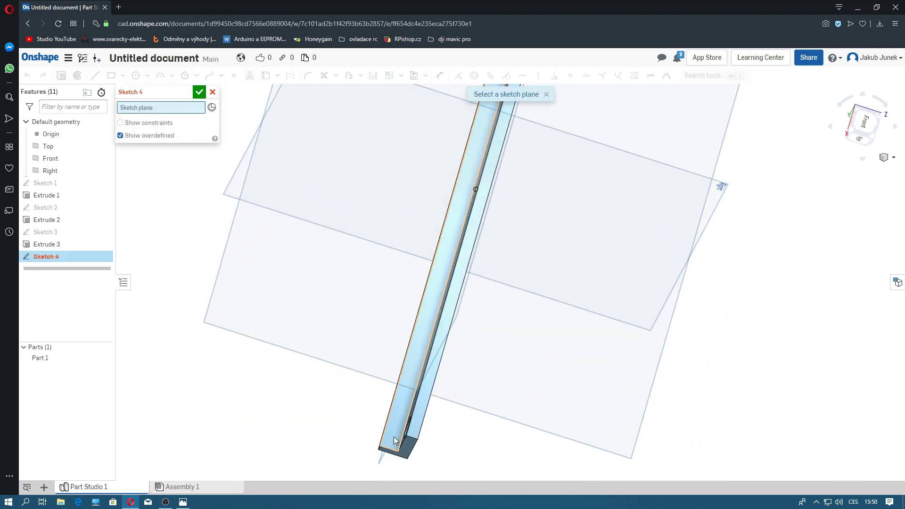
pyautogui.click(384, 447)
pyautogui.click(112, 76)
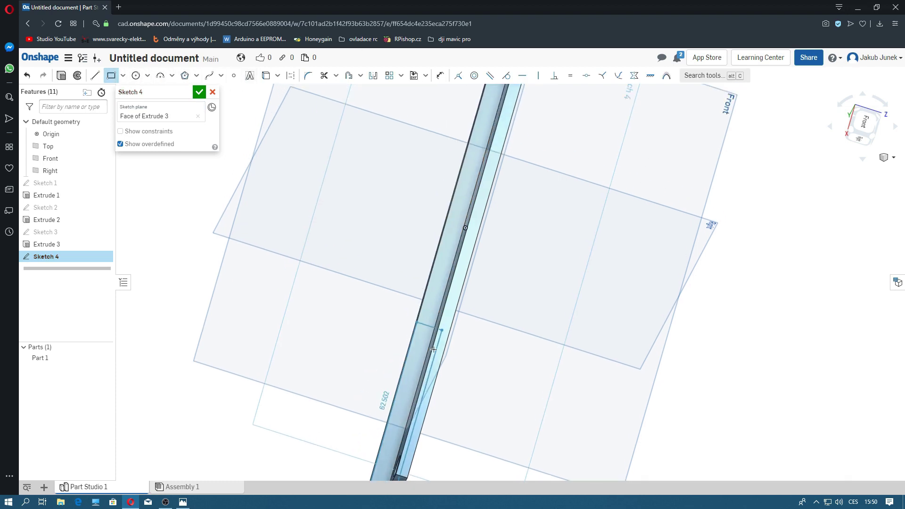
pyautogui.moveTo(370, 444); pyautogui.dragTo(321, 508, button='middle')
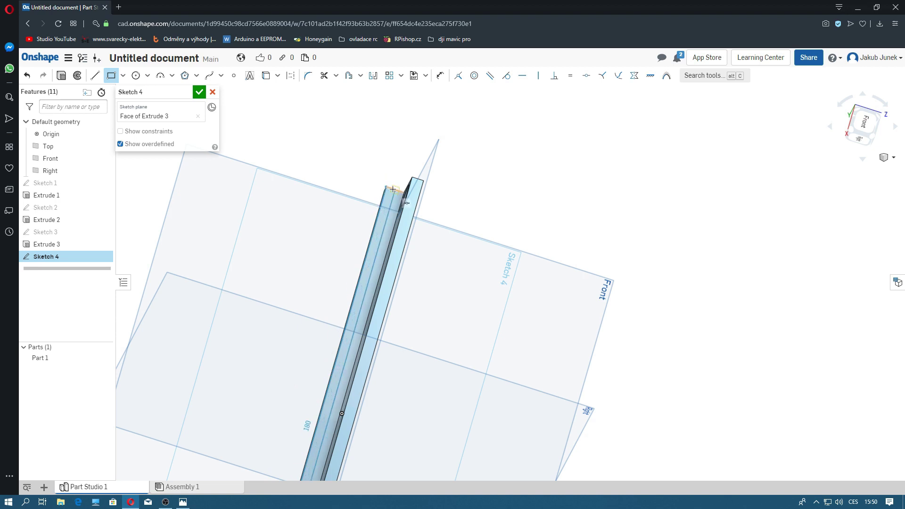
pyautogui.click(392, 189)
pyautogui.scroll(2, 391, 189)
pyautogui.click(440, 75)
# Step: Dimension the strip's short top edge and set its width between the beam edges to 3.2 mm
pyautogui.click(376, 179)
pyautogui.click(386, 144)
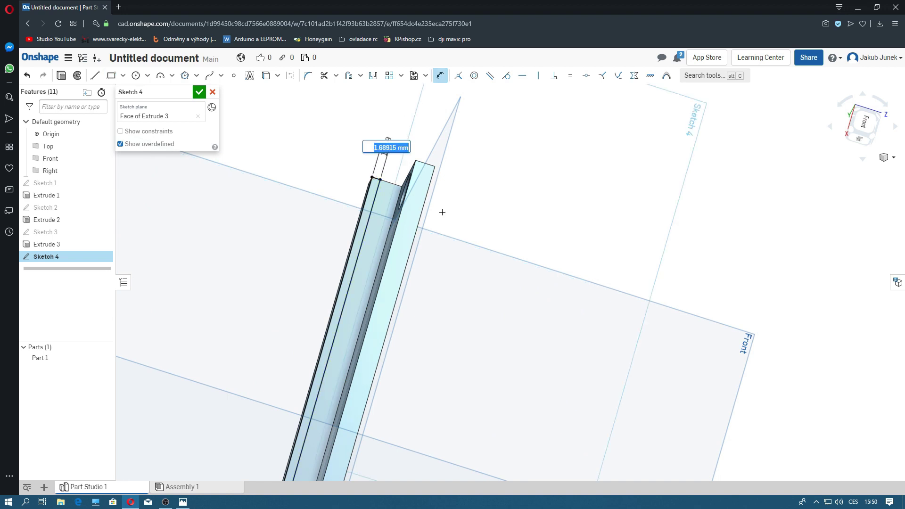
pyautogui.press('Return')
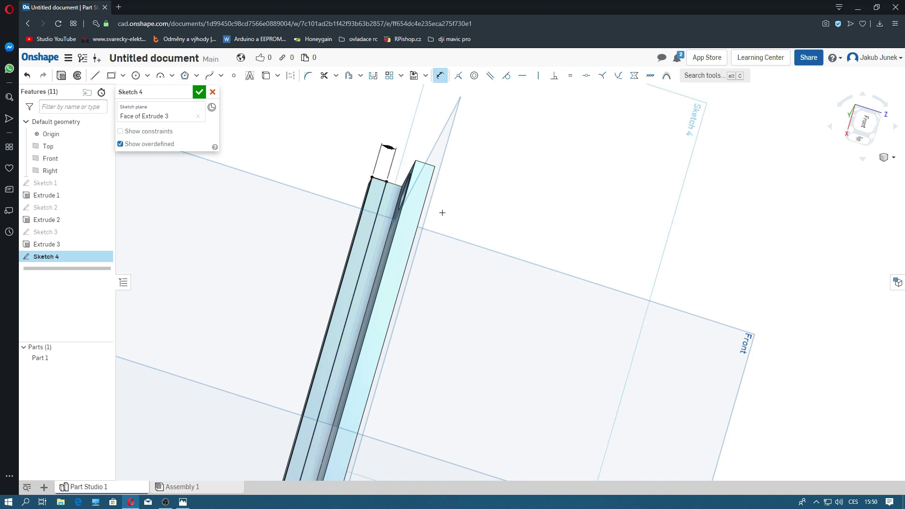
pyautogui.scroll(-2, 496, 252)
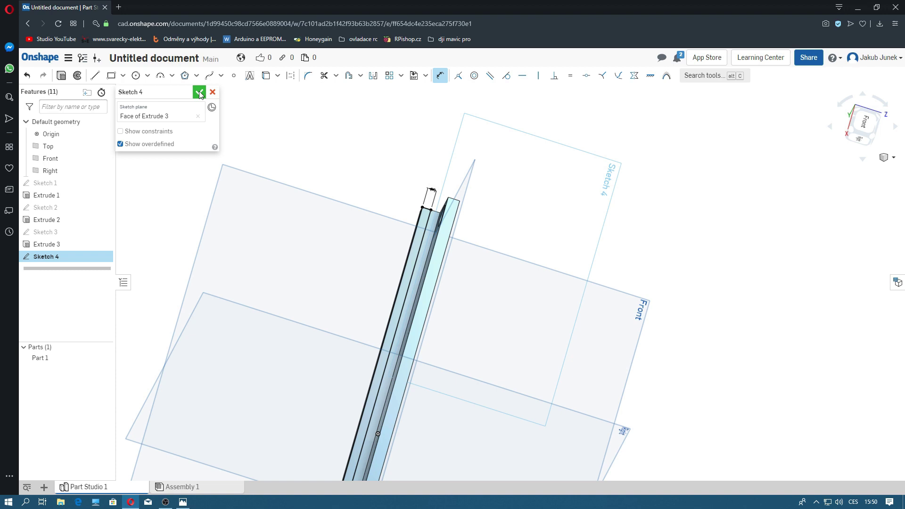
pyautogui.scroll(3, 491, 246)
pyautogui.click(353, 231)
pyautogui.click(250, 218)
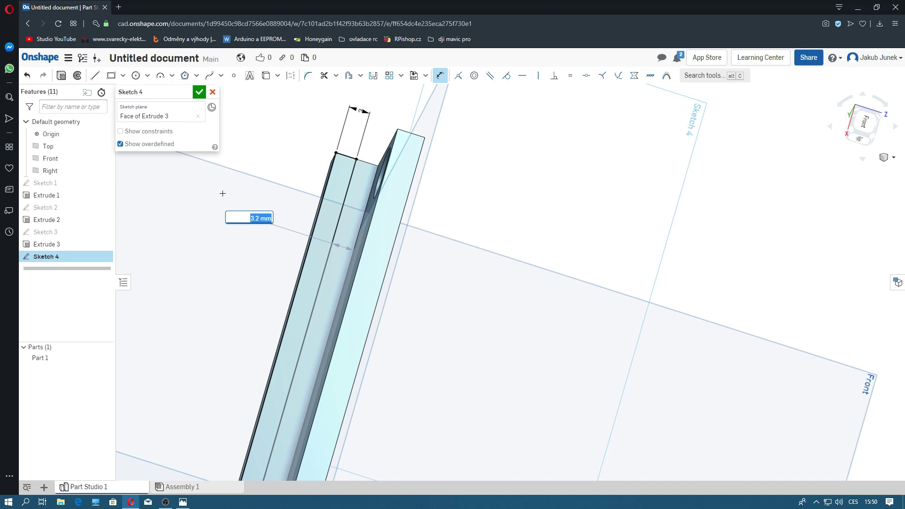
pyautogui.press('Return')
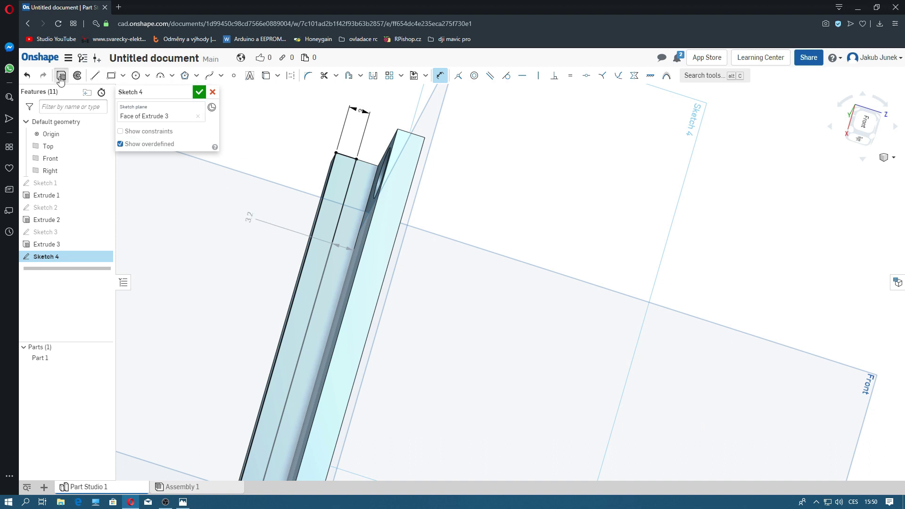
pyautogui.click(61, 75)
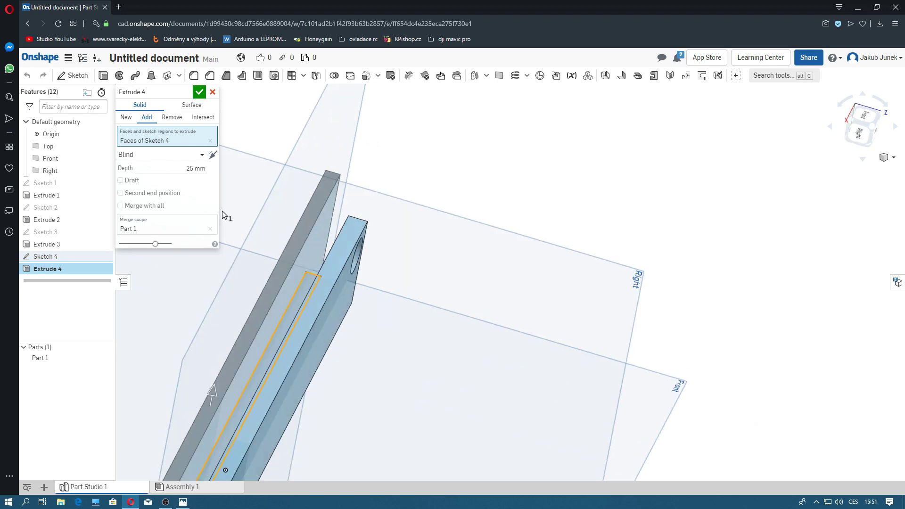
# Step: Extrude the Sketch 4 strip 16 mm deep as Extrude 4, forming the channel's second wall
pyautogui.moveTo(222, 211); pyautogui.dragTo(230, 186, button='right')
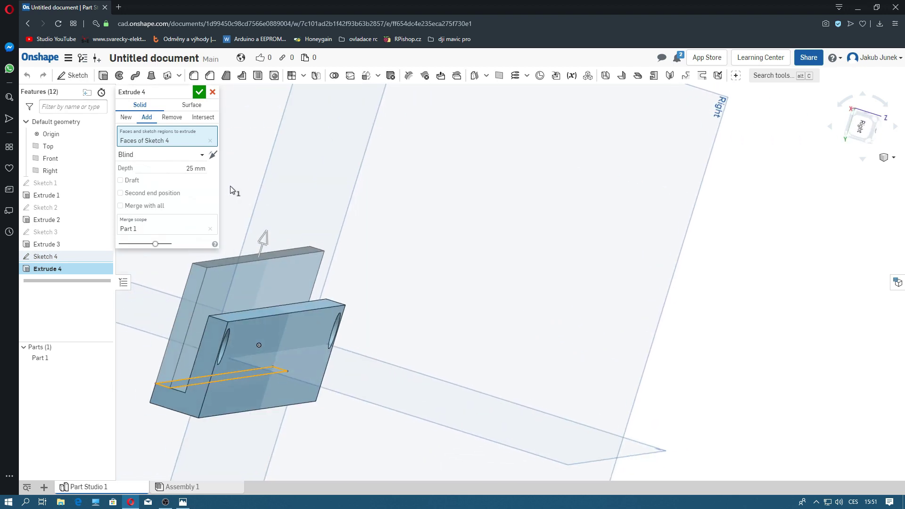
pyautogui.click(196, 169)
pyautogui.moveTo(290, 336)
pyautogui.mouseDown(button='right')
pyautogui.moveTo(437, 349)
pyautogui.moveTo(429, 361)
pyautogui.moveTo(409, 355)
pyautogui.mouseUp(button='right')
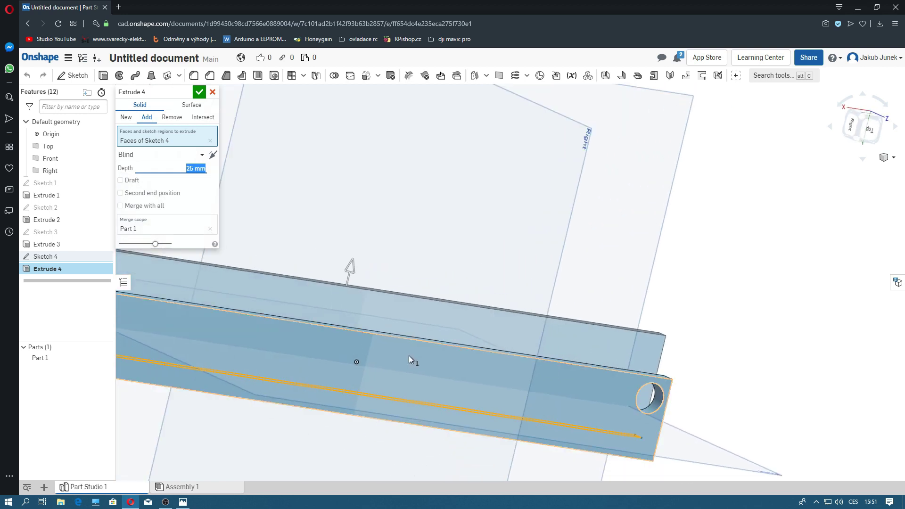
pyautogui.scroll(-3, 409, 360)
pyautogui.write('16')
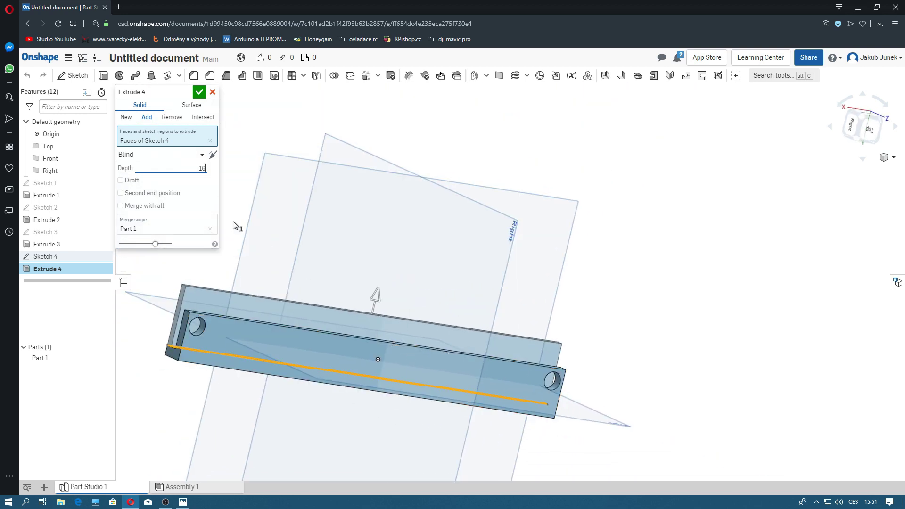
pyautogui.press('Return')
pyautogui.moveTo(198, 393); pyautogui.dragTo(679, 245, button='right')
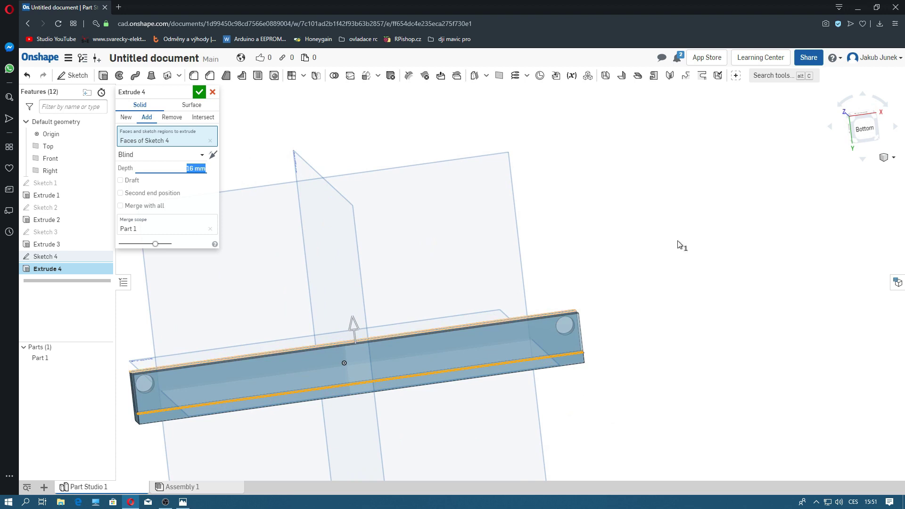
pyautogui.click(863, 124)
pyautogui.moveTo(749, 259)
pyautogui.mouseDown(button='right')
pyautogui.moveTo(708, 296)
pyautogui.moveTo(638, 301)
pyautogui.mouseUp(button='right')
pyautogui.click(199, 92)
pyautogui.moveTo(401, 355)
pyautogui.mouseDown(button='right')
pyautogui.moveTo(384, 404)
pyautogui.moveTo(438, 415)
pyautogui.moveTo(456, 407)
pyautogui.mouseUp(button='right')
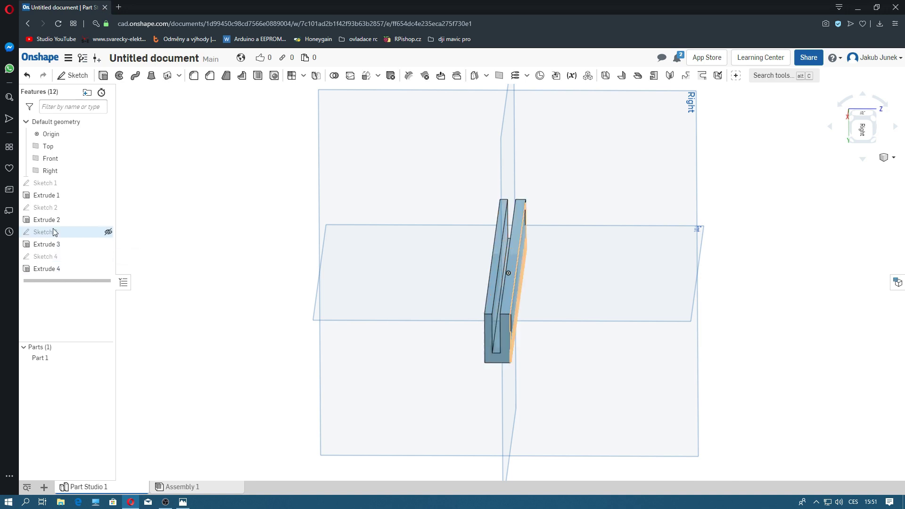
# Step: Reorder Extrude 2 below Extrude 4 so its holes cut through both channel walls
pyautogui.hotkey('shift', '7')
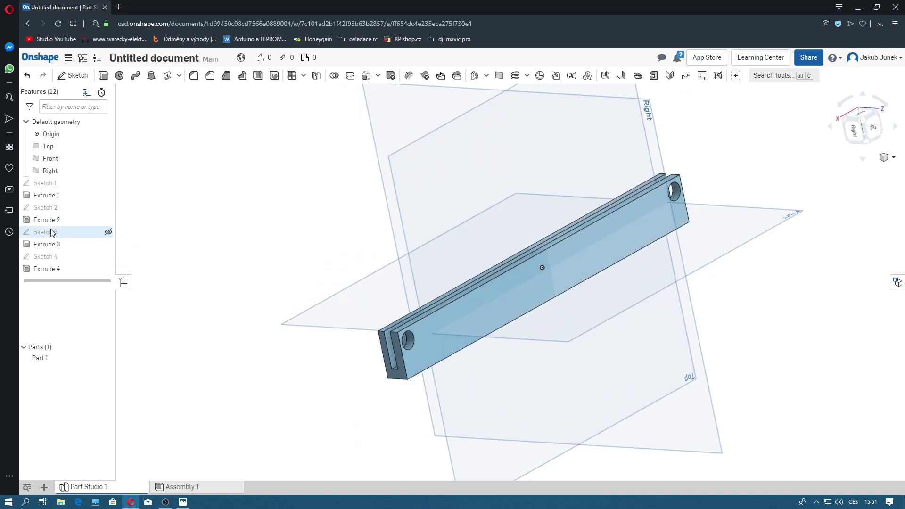
pyautogui.moveTo(39, 219); pyautogui.dragTo(42, 279)
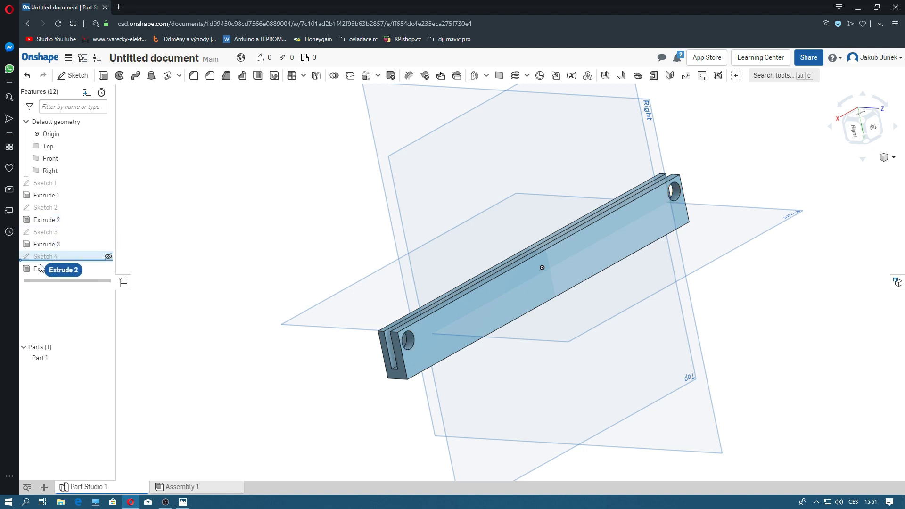
pyautogui.moveTo(203, 349)
pyautogui.mouseDown(button='right')
pyautogui.moveTo(292, 347)
pyautogui.moveTo(263, 346)
pyautogui.mouseUp(button='right')
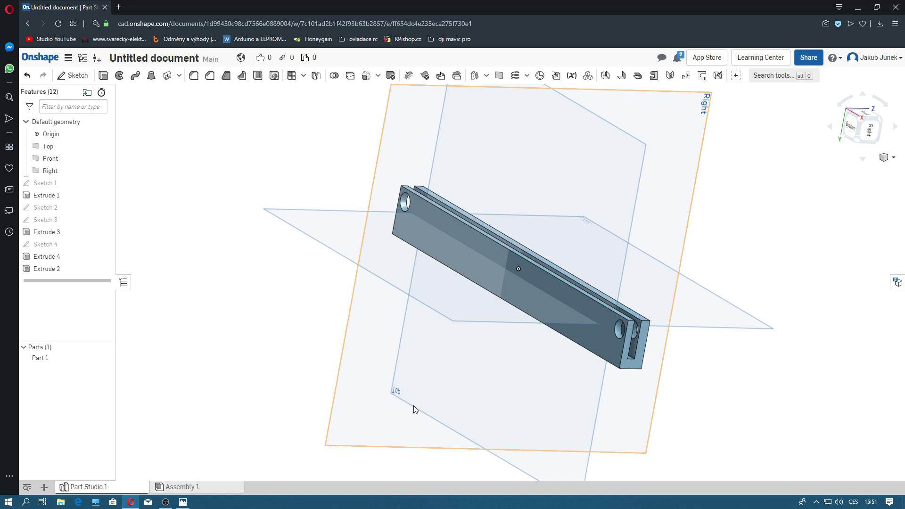
pyautogui.moveTo(415, 408); pyautogui.dragTo(400, 407, button='right')
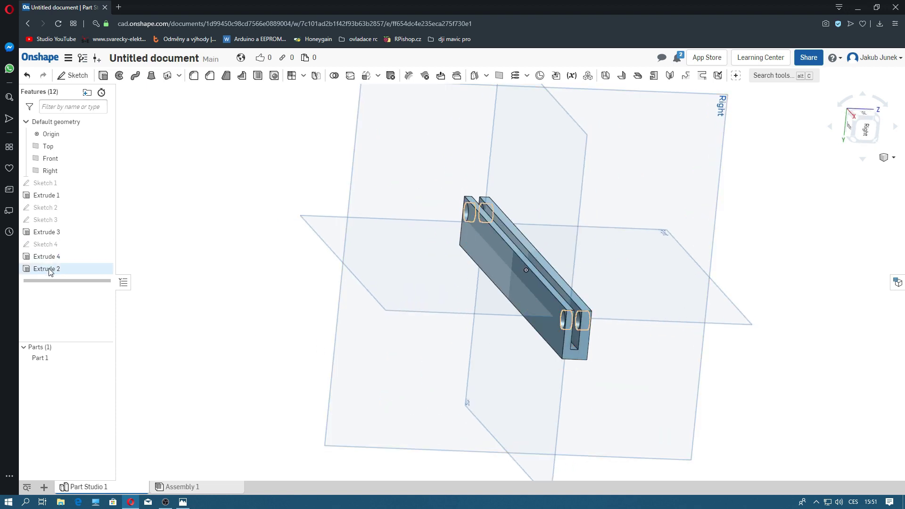
pyautogui.moveTo(170, 302)
pyautogui.mouseDown(button='right')
pyautogui.moveTo(281, 327)
pyautogui.moveTo(228, 314)
pyautogui.moveTo(251, 344)
pyautogui.moveTo(234, 352)
pyautogui.mouseUp(button='right')
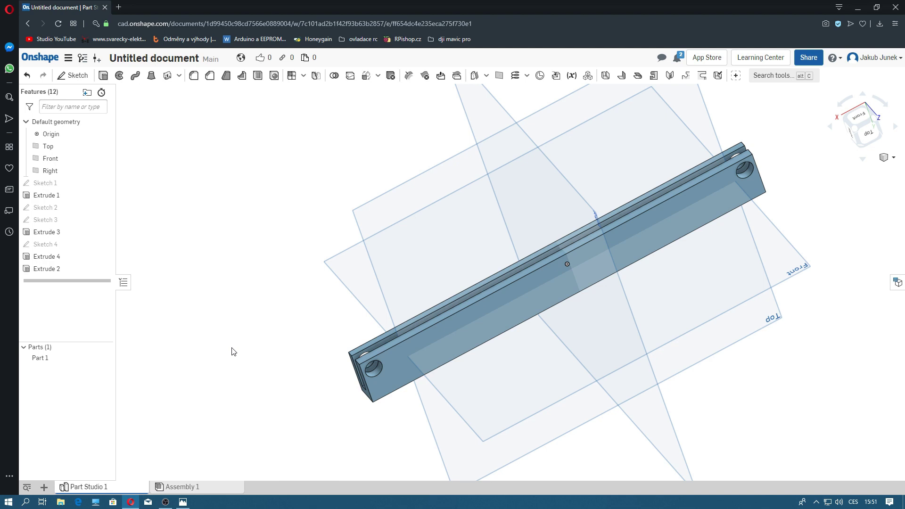
# Step: Orbit the part and snap to the Top view to see both end holes
pyautogui.moveTo(190, 227)
pyautogui.mouseDown(button='right')
pyautogui.moveTo(255, 287)
pyautogui.moveTo(283, 295)
pyautogui.moveTo(345, 297)
pyautogui.moveTo(363, 267)
pyautogui.moveTo(331, 259)
pyautogui.moveTo(289, 281)
pyautogui.moveTo(283, 324)
pyautogui.mouseUp(button='right')
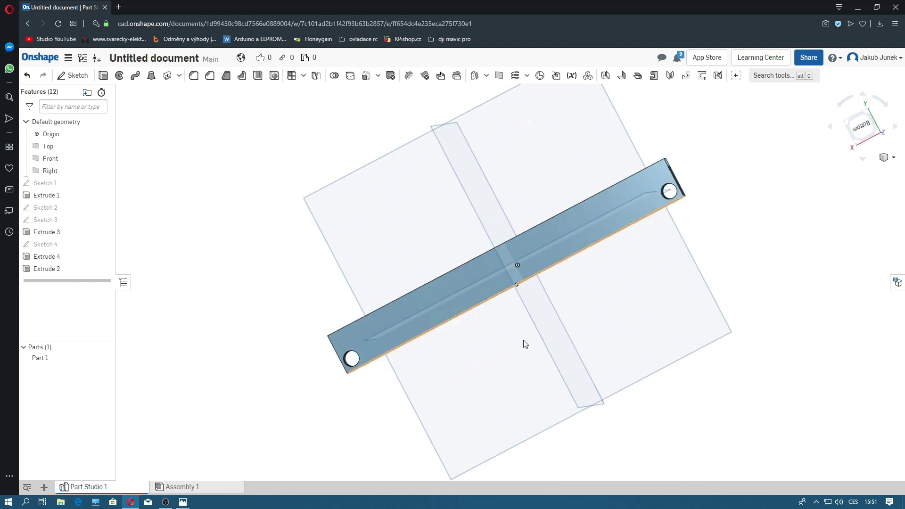
pyautogui.moveTo(741, 295); pyautogui.dragTo(576, 338, button='right')
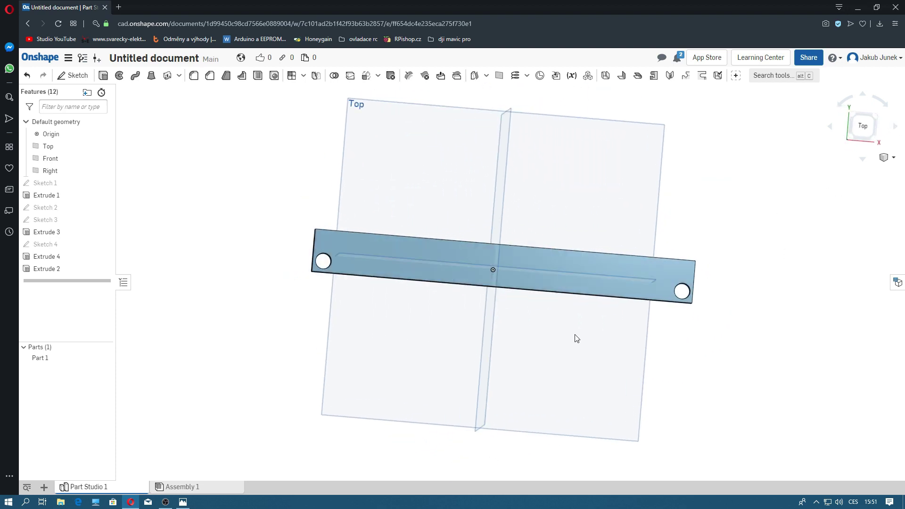
pyautogui.click(861, 128)
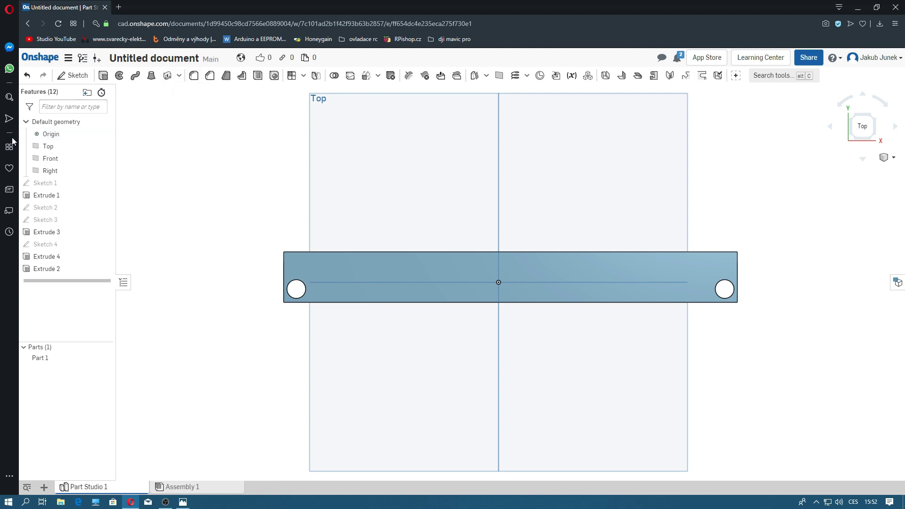
# Step: Start Sketch 5 on the bar's top face and draw a corner rectangle across it
pyautogui.click(73, 75)
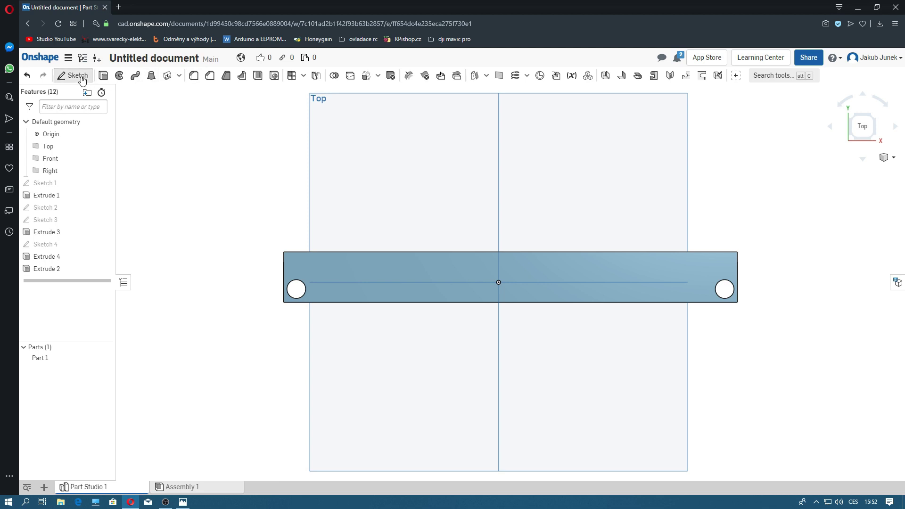
pyautogui.click(377, 264)
pyautogui.click(97, 80)
pyautogui.click(111, 76)
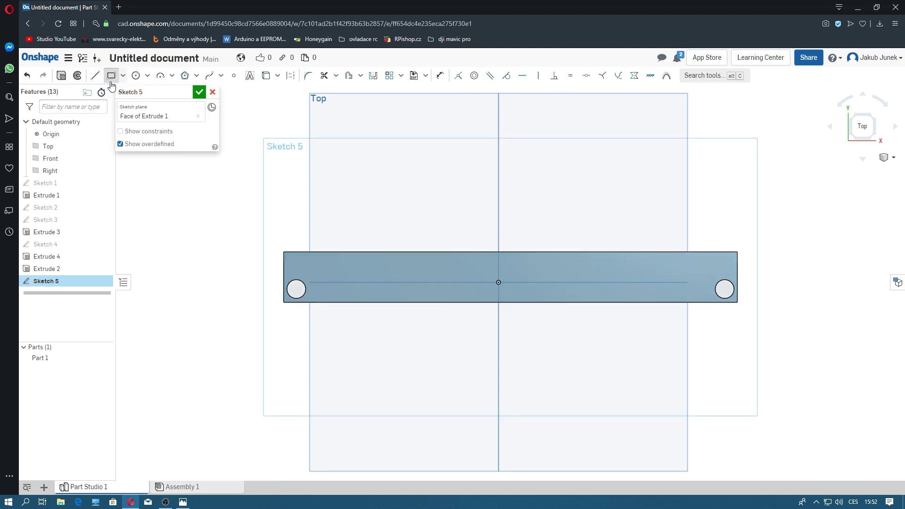
pyautogui.click(353, 302)
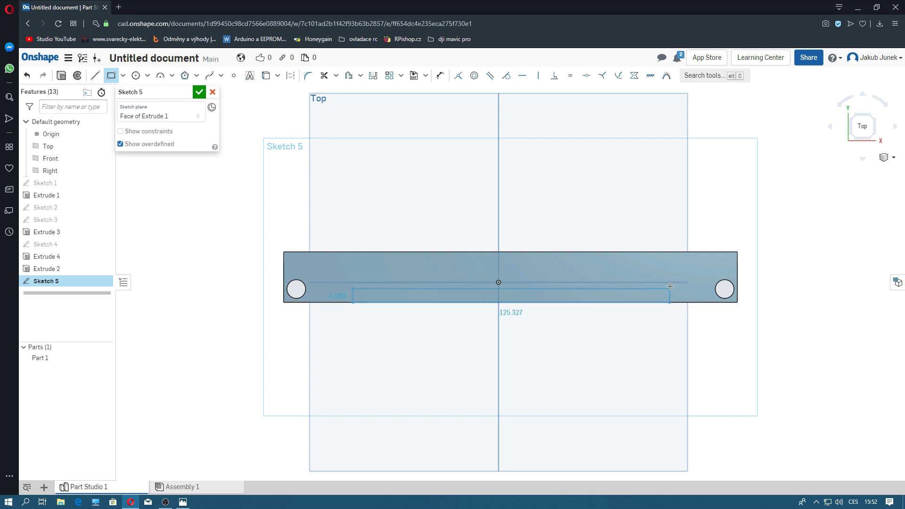
pyautogui.click(664, 270)
# Step: Dimension the rectangle 4 mm below the bar's top edge
pyautogui.click(440, 76)
pyautogui.click(478, 268)
pyautogui.click(484, 253)
pyautogui.click(488, 210)
pyautogui.write('4')
pyautogui.press('Return')
# Step: Try a horizontal dimension to the bar's left edge, then undo it
pyautogui.click(540, 282)
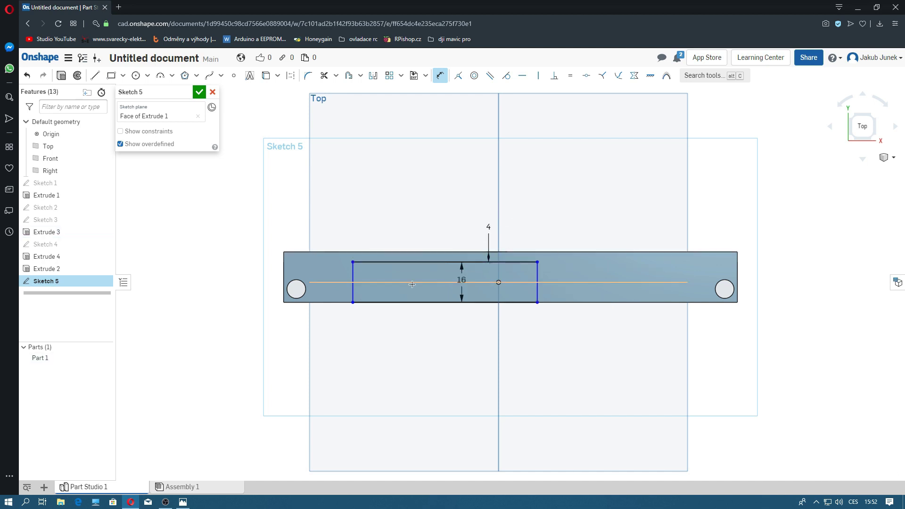
pyautogui.click(286, 283)
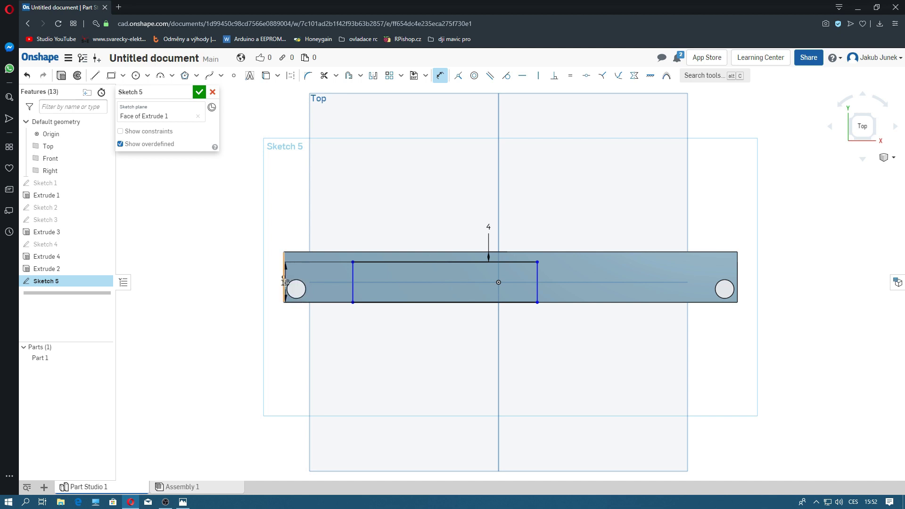
pyautogui.click(228, 281)
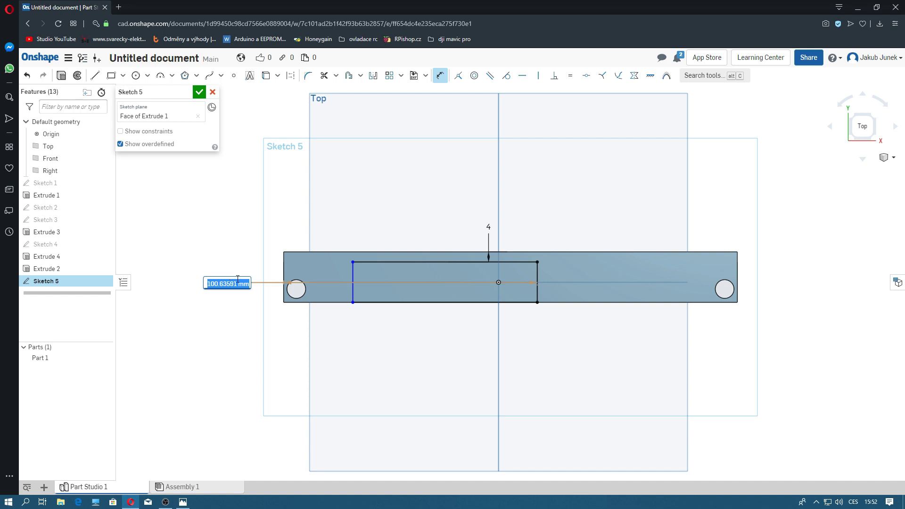
pyautogui.write('47')
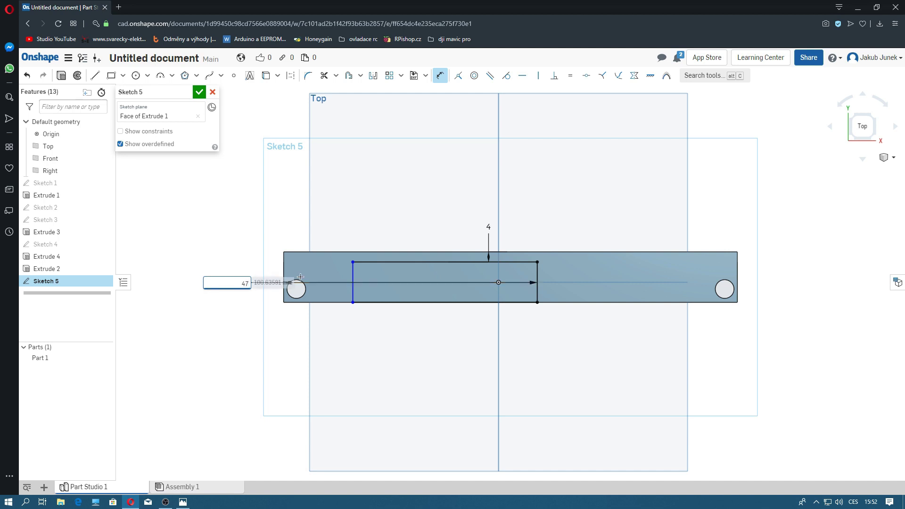
pyautogui.press('Return')
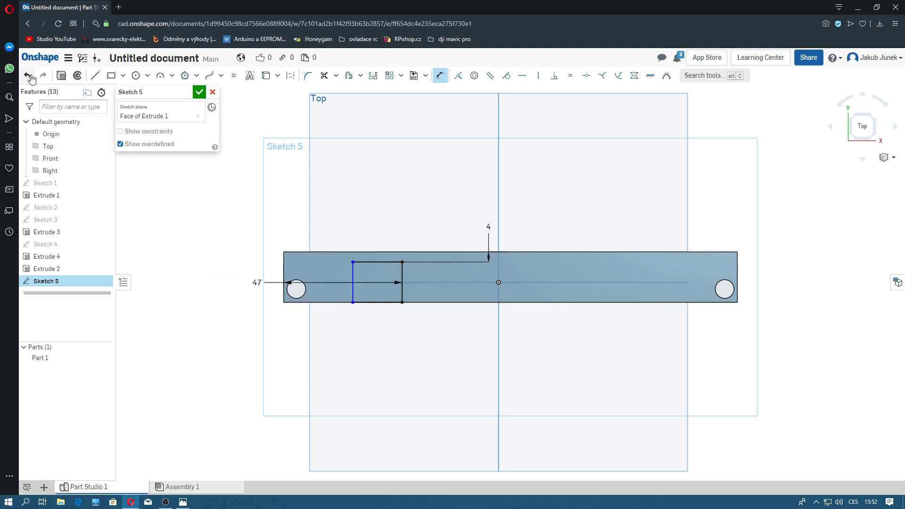
pyautogui.click(27, 76)
pyautogui.click(27, 75)
# Step: Set 47 mm gaps between the rectangle and each end of the bar
pyautogui.press('u')
pyautogui.click(354, 286)
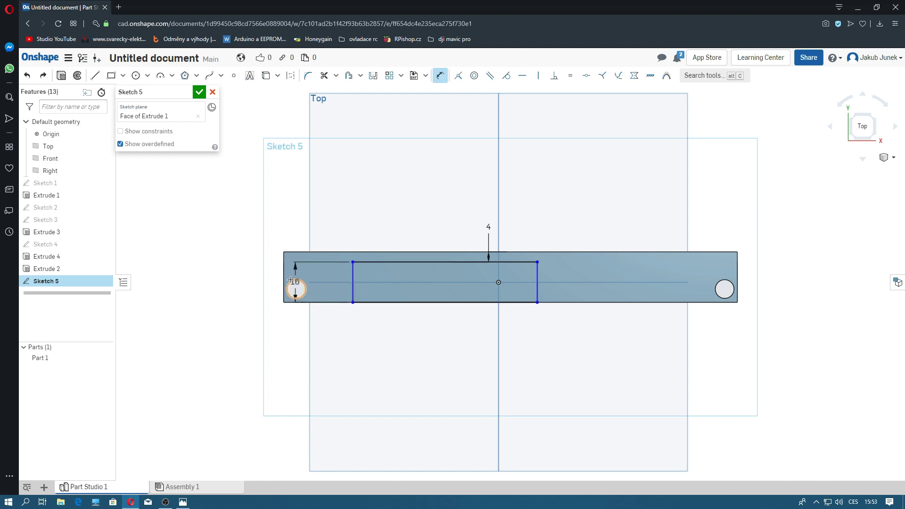
pyautogui.click(284, 279)
pyautogui.click(250, 285)
pyautogui.write('47')
pyautogui.press('Return')
pyautogui.click(537, 292)
pyautogui.click(737, 290)
pyautogui.click(783, 293)
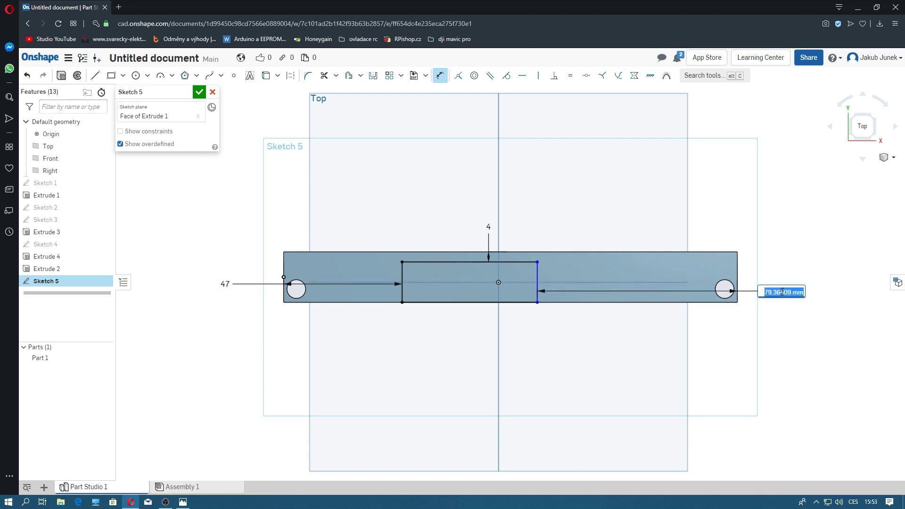
pyautogui.write('47')
pyautogui.press('Return')
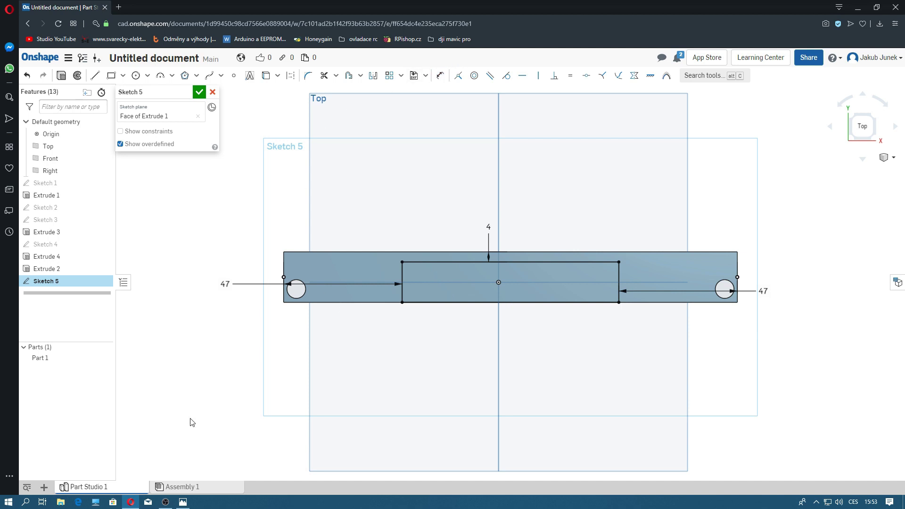
pyautogui.moveTo(192, 420); pyautogui.dragTo(172, 424, button='right')
# Step: Cut Sketch 5's rectangle 25 mm deep as Extrude 5, recessing the bar's middle
pyautogui.scroll(-5, 212, 411)
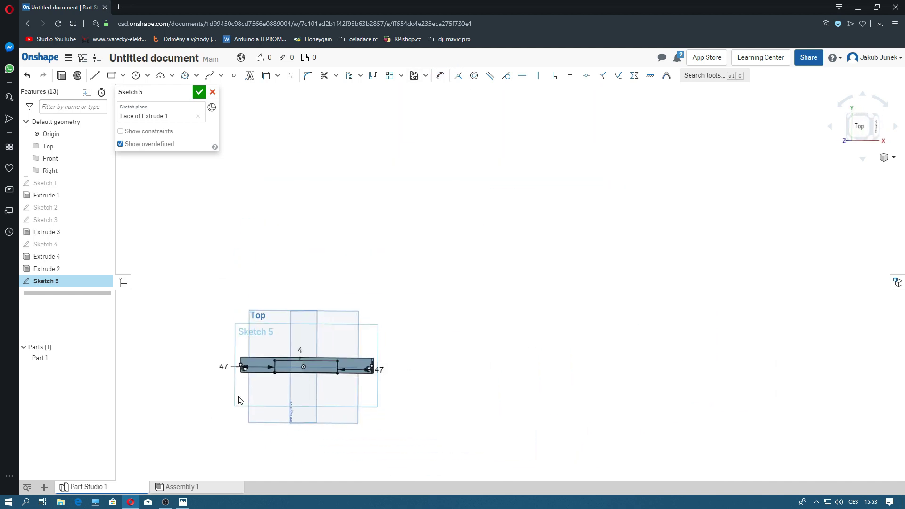
pyautogui.moveTo(196, 443)
pyautogui.mouseDown(button='right')
pyautogui.moveTo(241, 437)
pyautogui.moveTo(196, 443)
pyautogui.mouseUp(button='right')
pyautogui.scroll(3, 384, 358)
pyautogui.scroll(3, 384, 358)
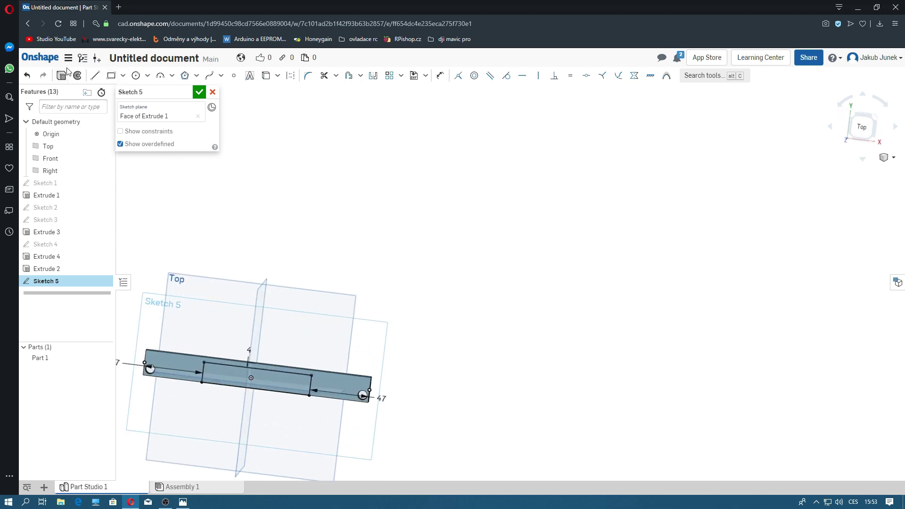
pyautogui.hotkey('shift', 'e')
pyautogui.click(169, 121)
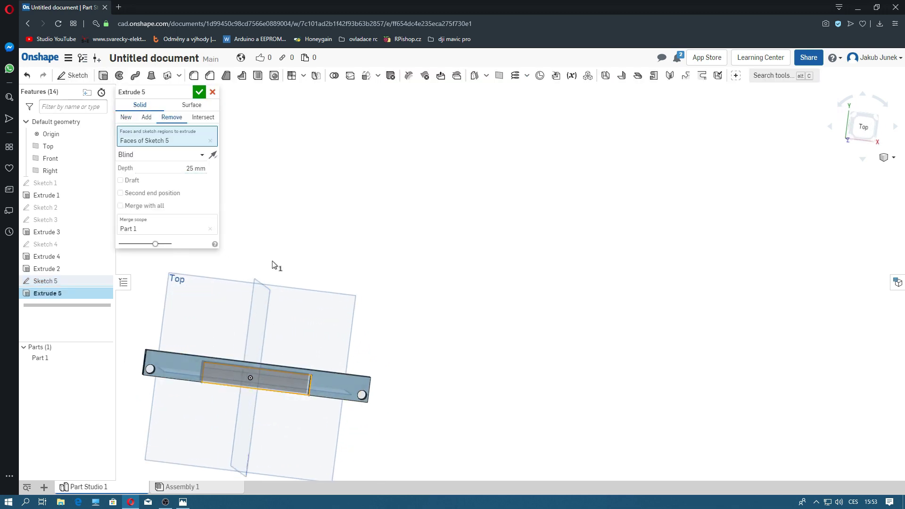
pyautogui.moveTo(275, 263); pyautogui.dragTo(250, 255, button='right')
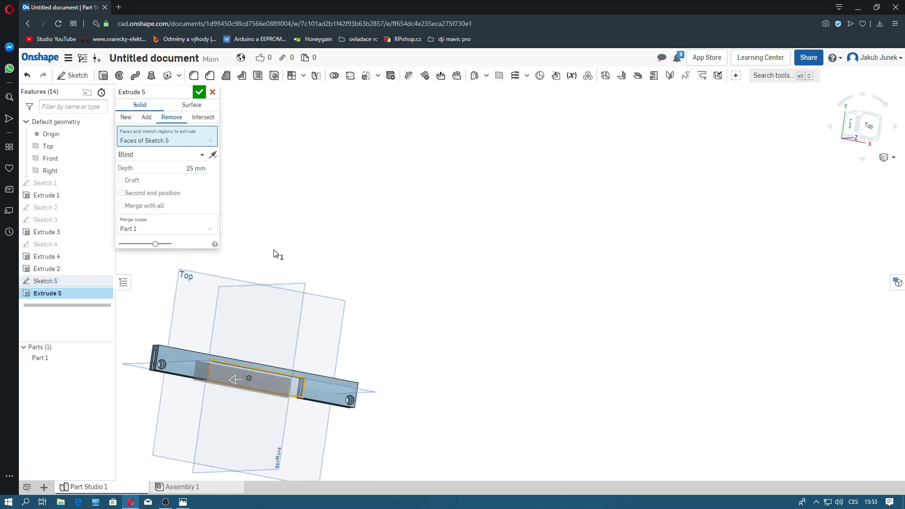
pyautogui.click(199, 92)
pyautogui.moveTo(186, 192)
pyautogui.mouseDown(button='right')
pyautogui.moveTo(200, 159)
pyautogui.moveTo(242, 189)
pyautogui.moveTo(218, 200)
pyautogui.moveTo(202, 154)
pyautogui.moveTo(219, 170)
pyautogui.moveTo(253, 473)
pyautogui.mouseUp(button='right')
pyautogui.scroll(2, 277, 425)
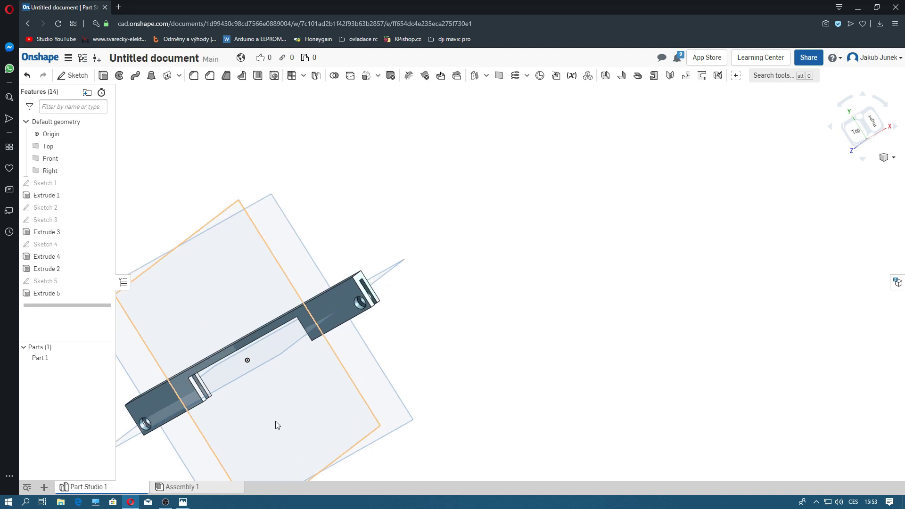
pyautogui.moveTo(259, 407); pyautogui.dragTo(259, 394, button='right')
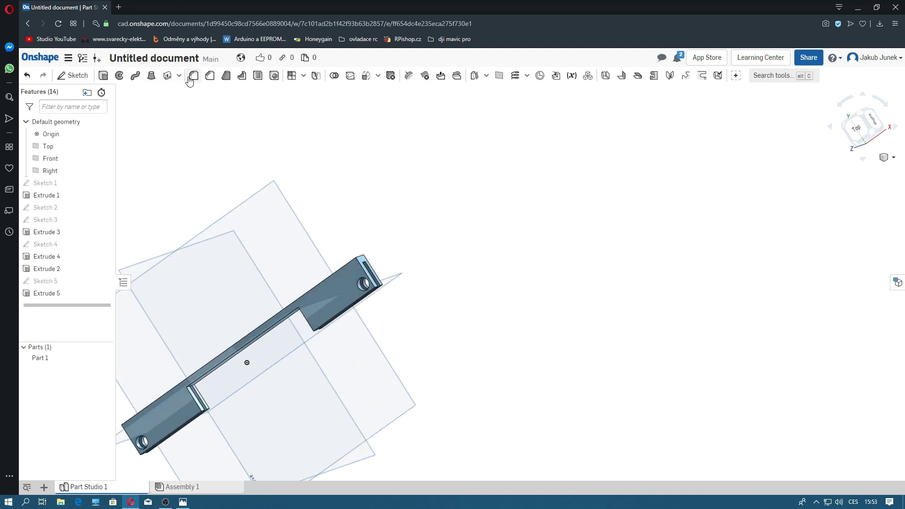
# Step: Switch from fillet to chamfer and select the recess's four inner corner edges
pyautogui.hotkey('shift', 'f')
pyautogui.moveTo(198, 400)
pyautogui.mouseDown(button='right')
pyautogui.moveTo(290, 401)
pyautogui.moveTo(256, 344)
pyautogui.mouseUp(button='right')
pyautogui.click(212, 91)
pyautogui.click(210, 75)
pyautogui.click(238, 427)
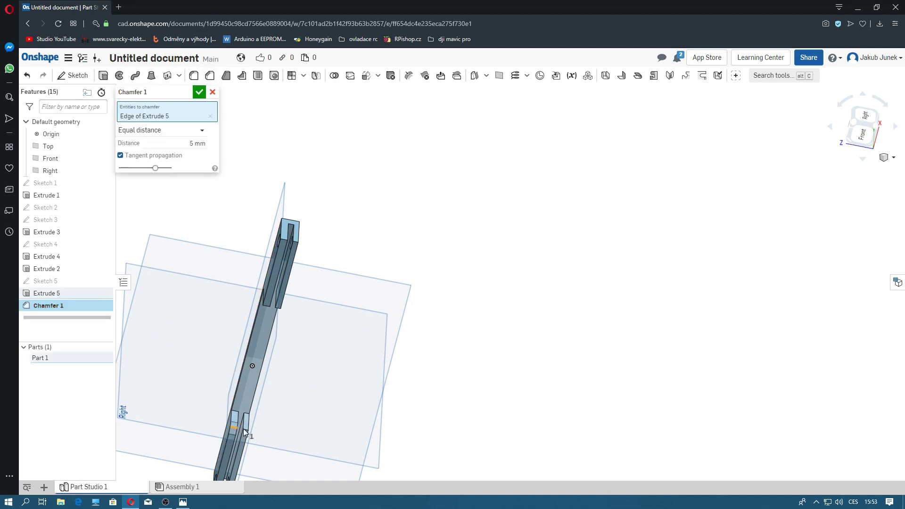
pyautogui.click(247, 429)
pyautogui.moveTo(247, 429)
pyautogui.mouseDown(button='right')
pyautogui.moveTo(369, 381)
pyautogui.moveTo(334, 264)
pyautogui.mouseUp(button='right')
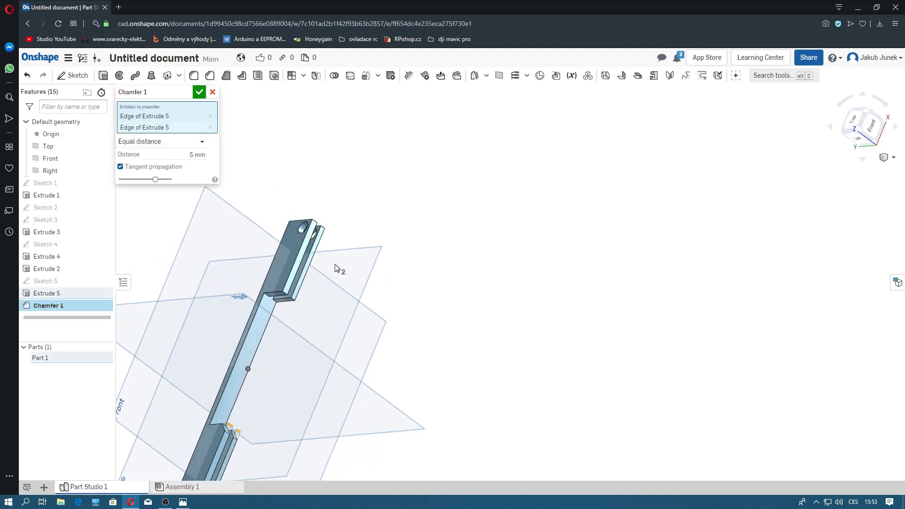
pyautogui.click(286, 296)
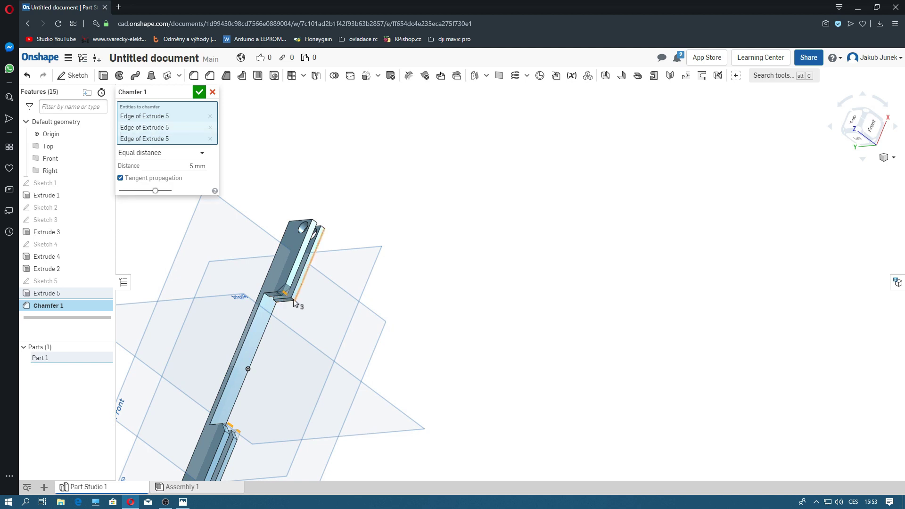
pyautogui.click(295, 301)
# Step: Try chamfer distances of 10, 30 and 20 mm, settling on 18 mm
pyautogui.click(194, 172)
pyautogui.write('10')
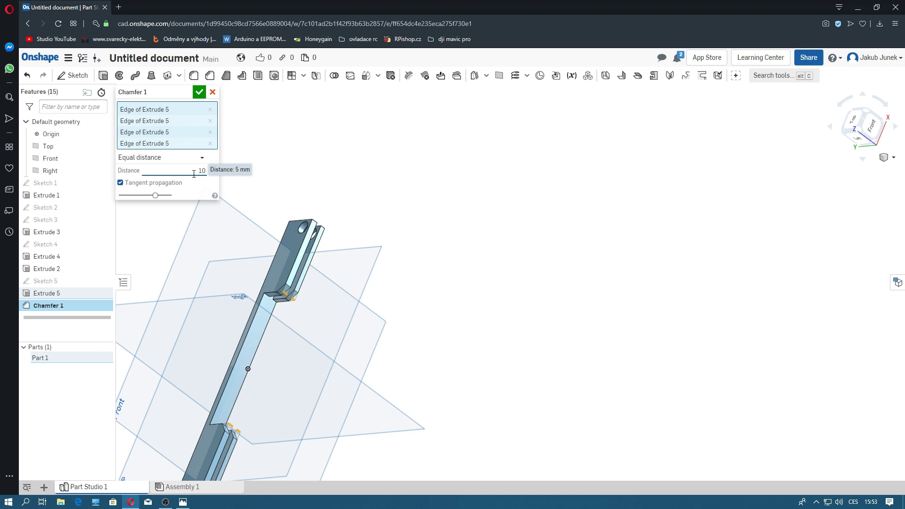
pyautogui.press('Return')
pyautogui.moveTo(473, 401)
pyautogui.mouseDown(button='right')
pyautogui.moveTo(524, 426)
pyautogui.moveTo(512, 435)
pyautogui.mouseUp(button='right')
pyautogui.write('30')
pyautogui.press('Return')
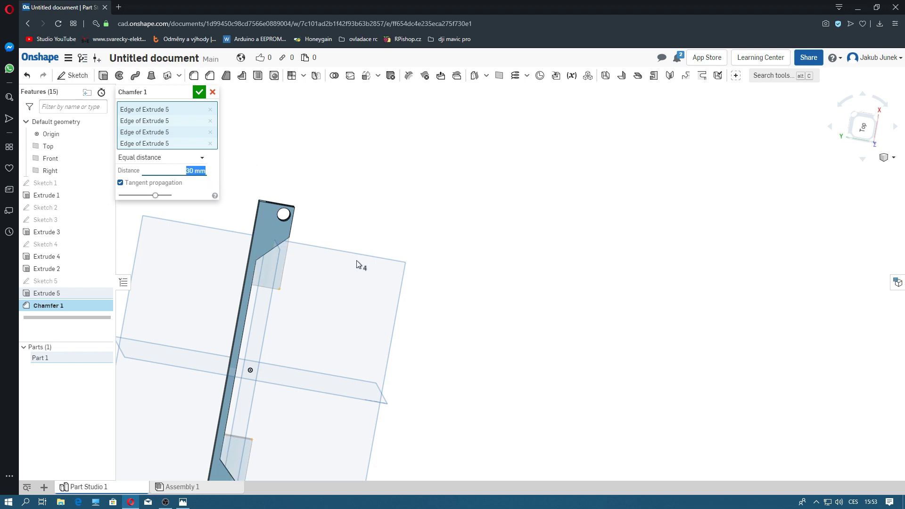
pyautogui.write('20')
pyautogui.press('Return')
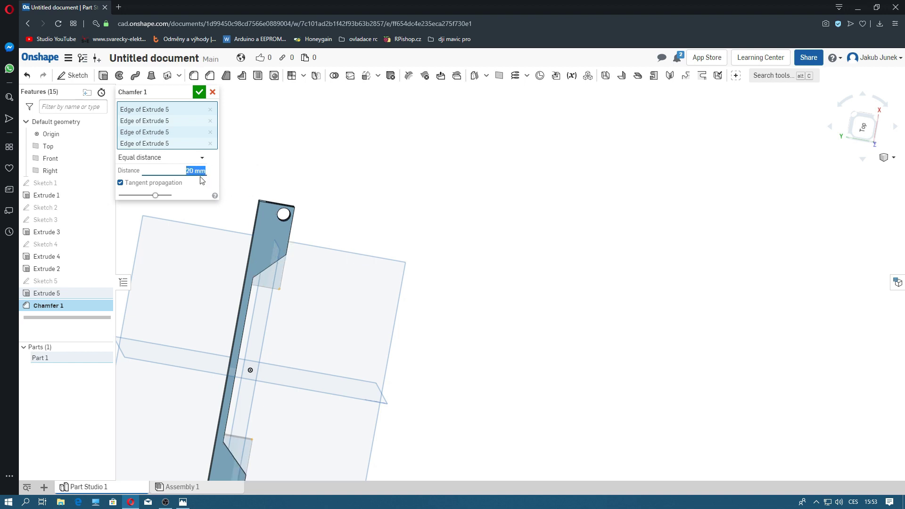
pyautogui.write('16')
pyautogui.press('Return')
pyautogui.press('Return')
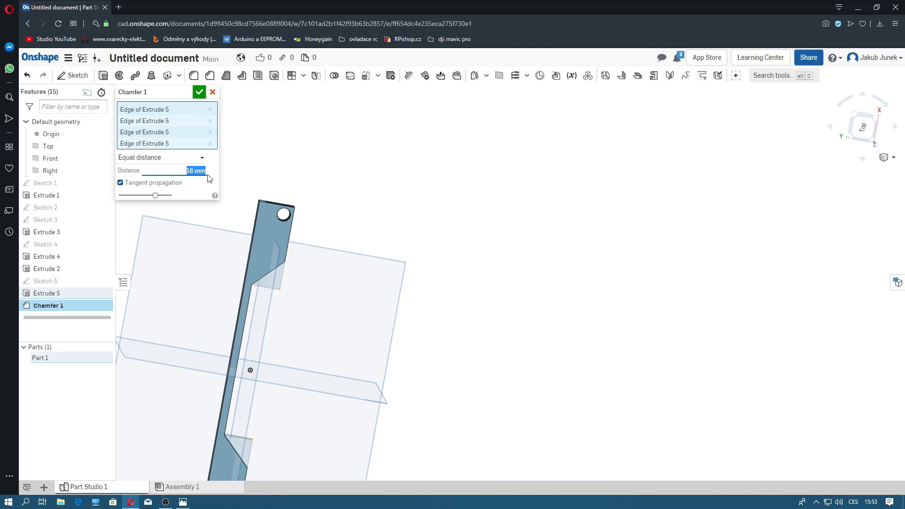
pyautogui.moveTo(461, 284)
pyautogui.mouseDown(button='right')
pyautogui.moveTo(360, 199)
pyautogui.moveTo(159, 101)
pyautogui.mouseUp(button='right')
pyautogui.click(199, 93)
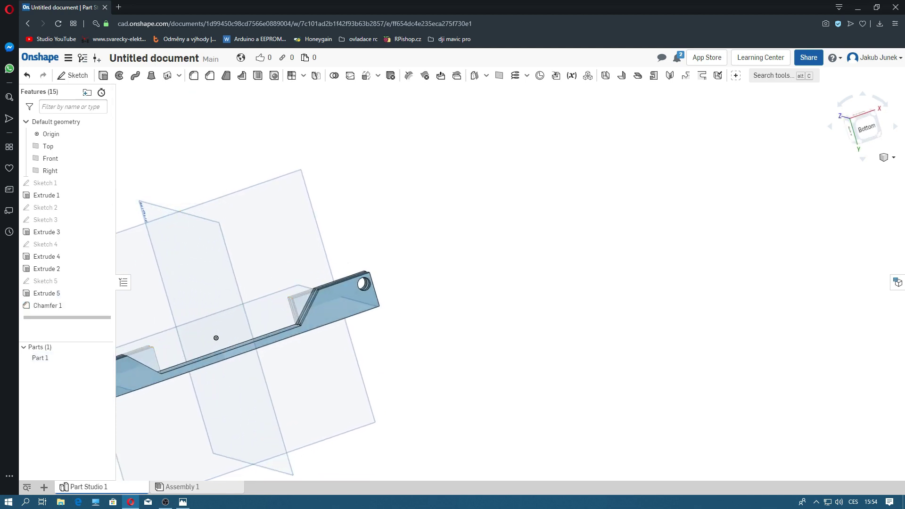
pyautogui.moveTo(457, 457)
pyautogui.mouseDown(button='right')
pyautogui.moveTo(412, 397)
pyautogui.moveTo(493, 363)
pyautogui.moveTo(528, 317)
pyautogui.moveTo(567, 300)
pyautogui.moveTo(608, 211)
pyautogui.moveTo(558, 239)
pyautogui.mouseUp(button='right')
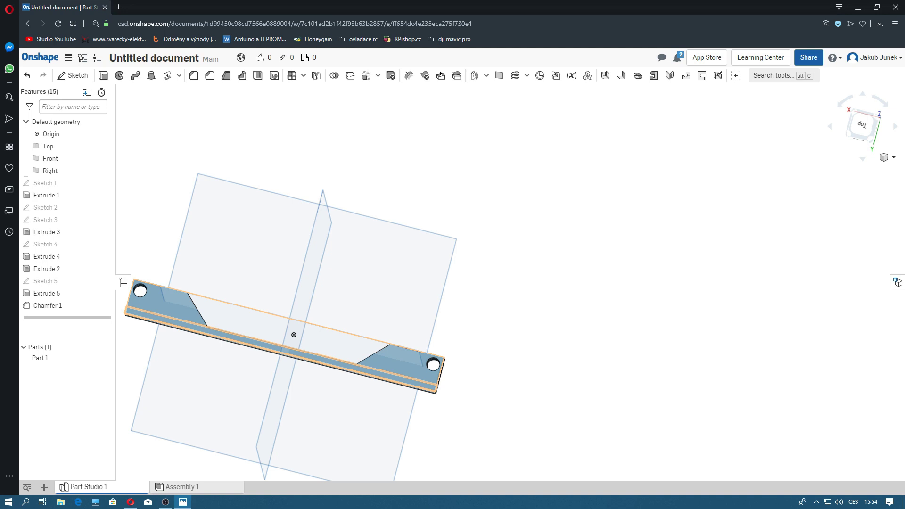
pyautogui.click(183, 502)
pyautogui.click(862, 125)
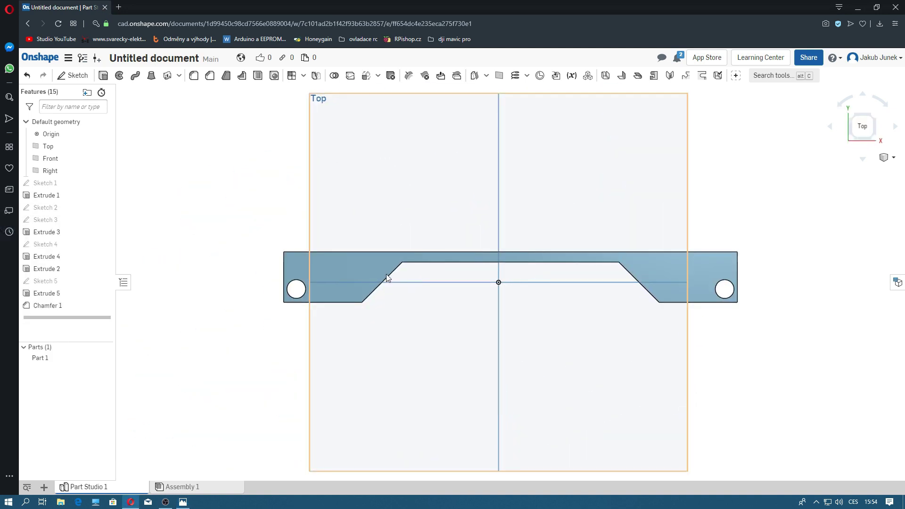
pyautogui.click(183, 502)
pyautogui.moveTo(676, 222)
pyautogui.mouseDown()
pyautogui.moveTo(669, 238)
pyautogui.moveTo(495, 327)
pyautogui.moveTo(495, 319)
pyautogui.mouseUp()
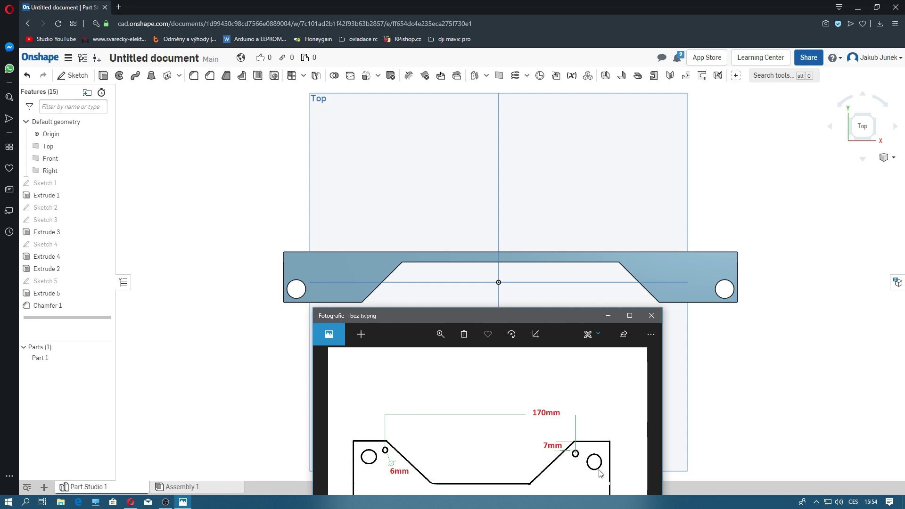
pyautogui.click(128, 205)
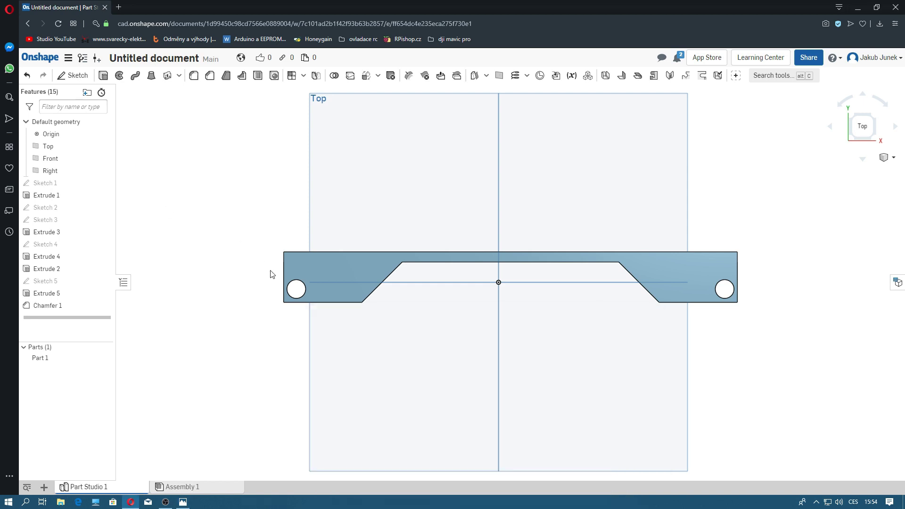
pyautogui.moveTo(254, 284)
pyautogui.mouseDown(button='right')
pyautogui.moveTo(250, 297)
pyautogui.moveTo(250, 288)
pyautogui.mouseUp(button='right')
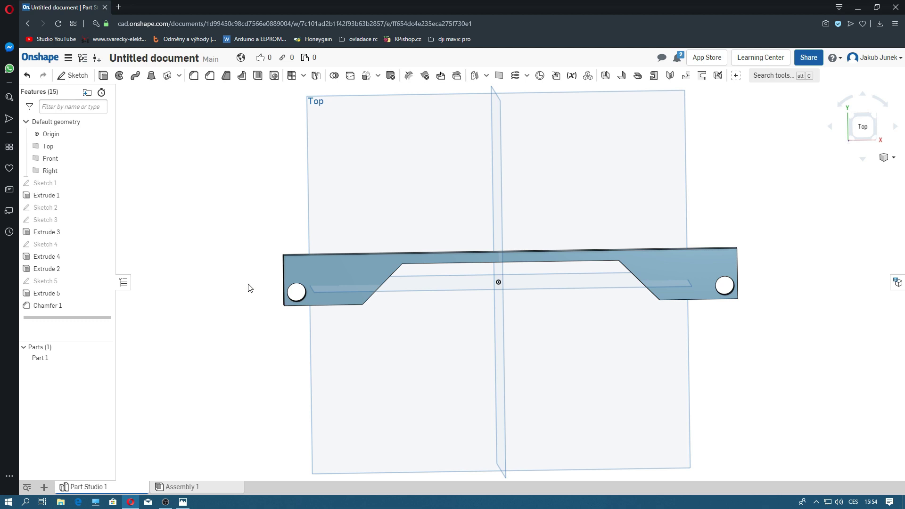
# Step: Reopen Extrude 3, toggle Second end position off, and keep a one-sided 10.2 mm depth
pyautogui.click(72, 75)
pyautogui.click(299, 251)
pyautogui.moveTo(299, 251); pyautogui.dragTo(247, 313, button='right')
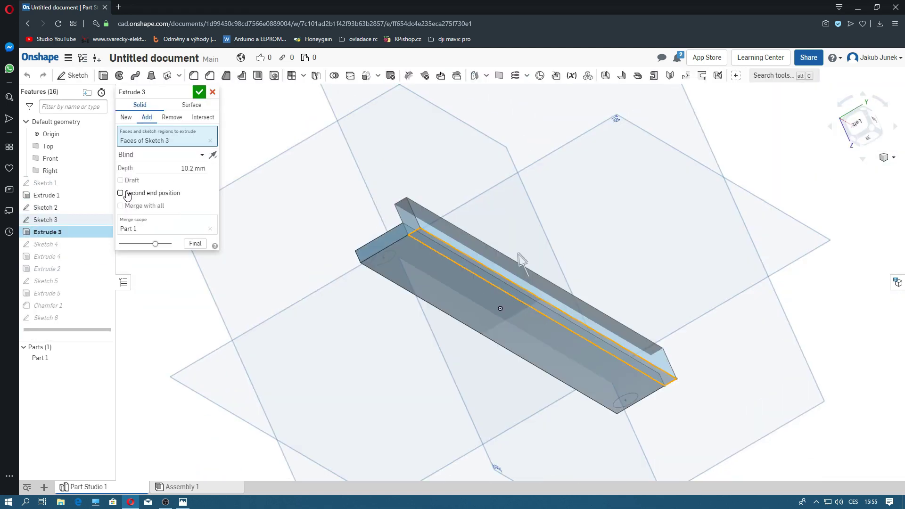
pyautogui.click(120, 193)
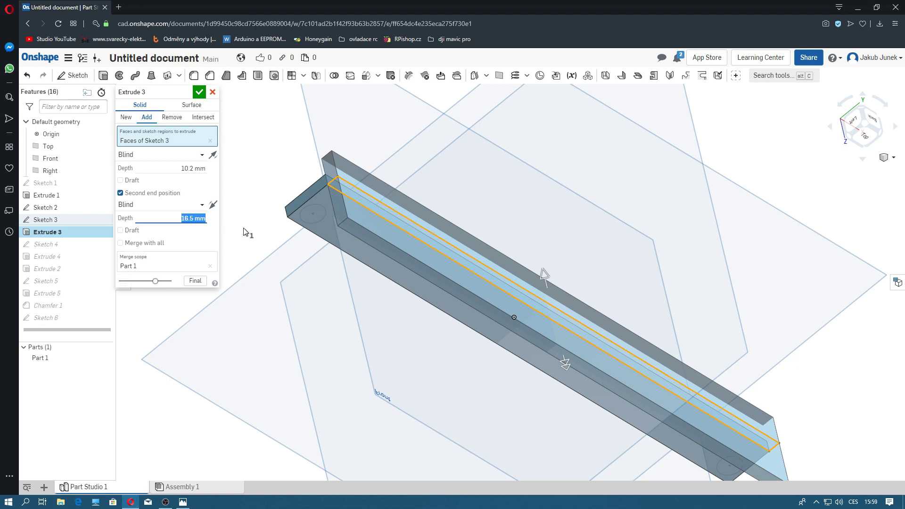
pyautogui.moveTo(242, 255); pyautogui.dragTo(358, 215, button='right')
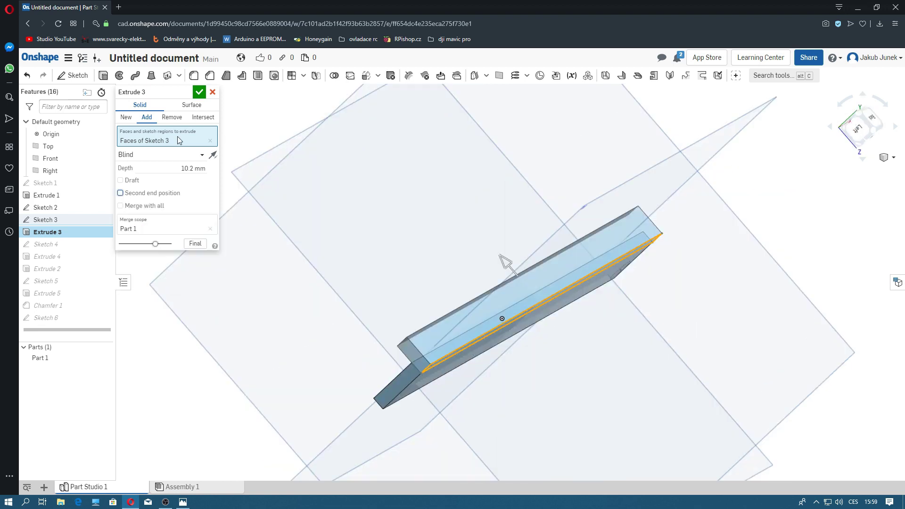
pyautogui.press('Return')
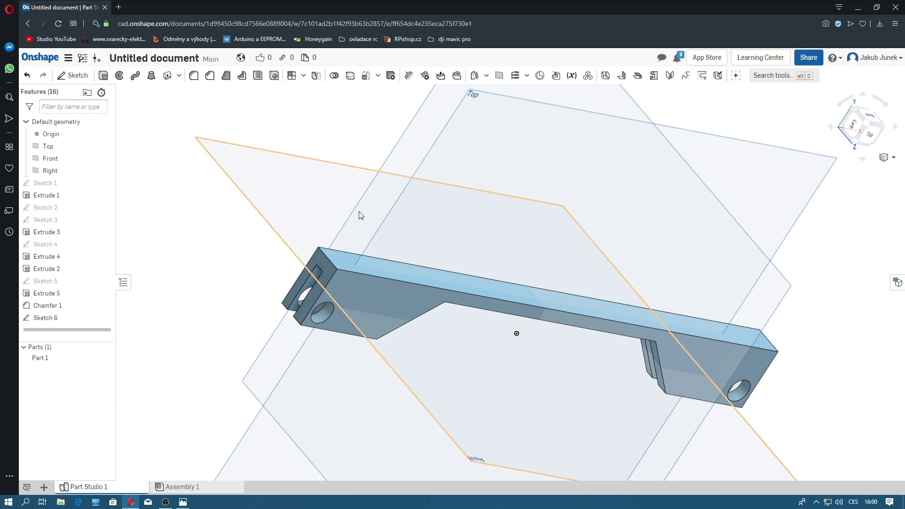
# Step: Set Sketch 7's rectangle length to 166.75 mm after trying 22.75 and 160.75 mm
pyautogui.doubleClick(47, 232)
pyautogui.click(196, 90)
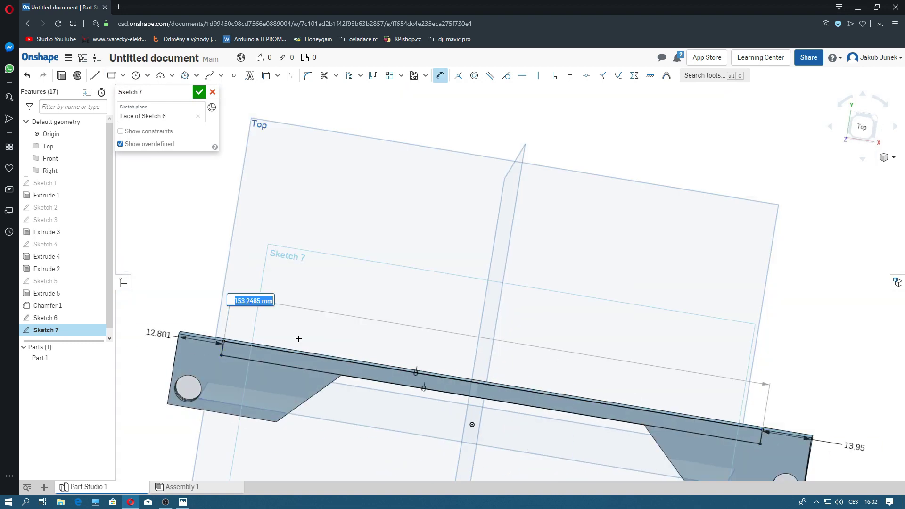
pyautogui.write('22.75')
pyautogui.press('Return')
pyautogui.doubleClick(707, 375)
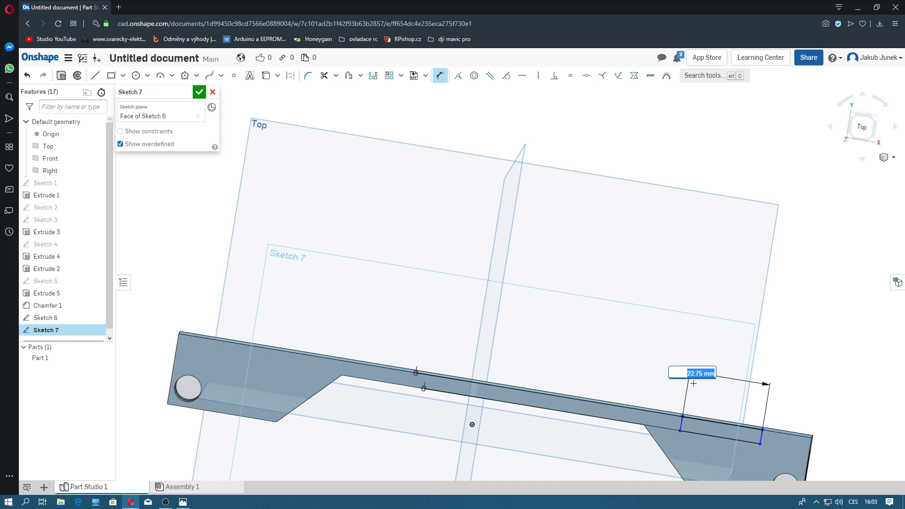
pyautogui.scroll(-3, 694, 384)
pyautogui.write('160.75')
pyautogui.press('Return')
pyautogui.scroll(3, 173, 267)
pyautogui.doubleClick(171, 270)
pyautogui.write('166.75')
pyautogui.press('Return')
pyautogui.click(133, 274)
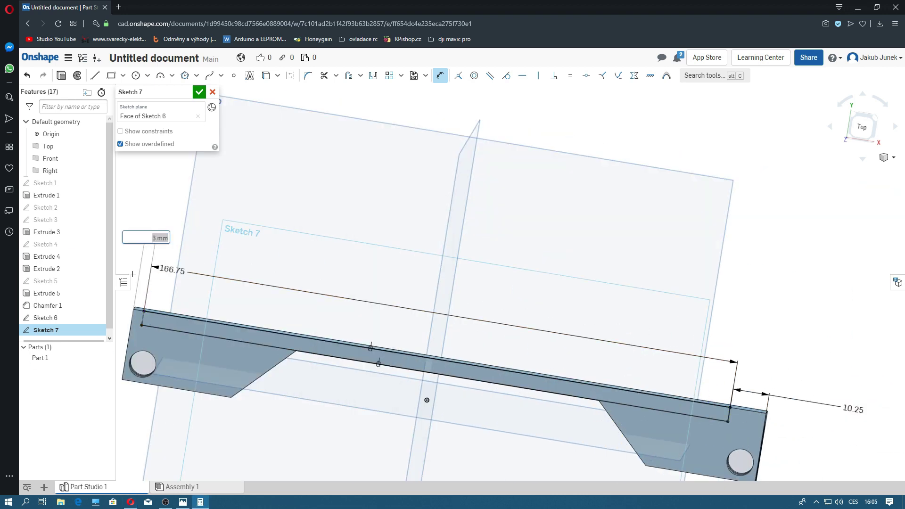
pyautogui.hotkey('shift', 'e')
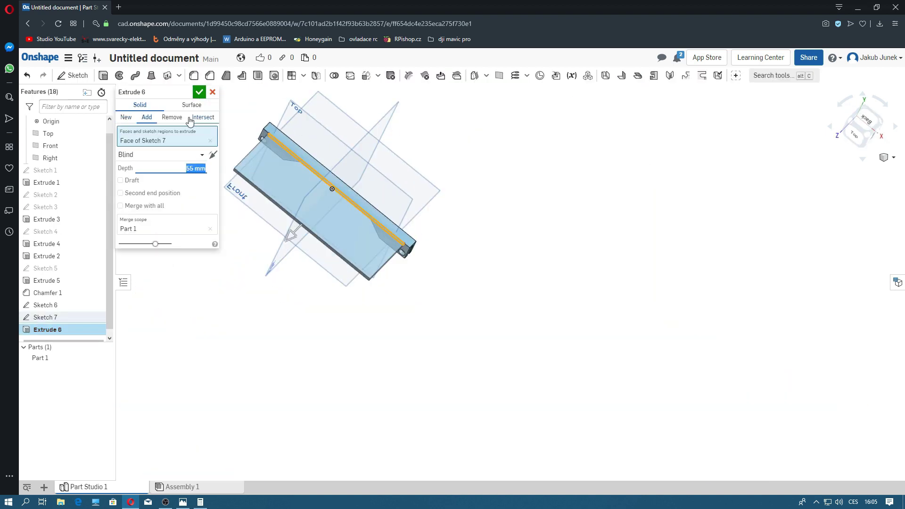
# Step: Extend Extrude 6 in both directions and start Sketch 9 on the plate face
pyautogui.click(151, 193)
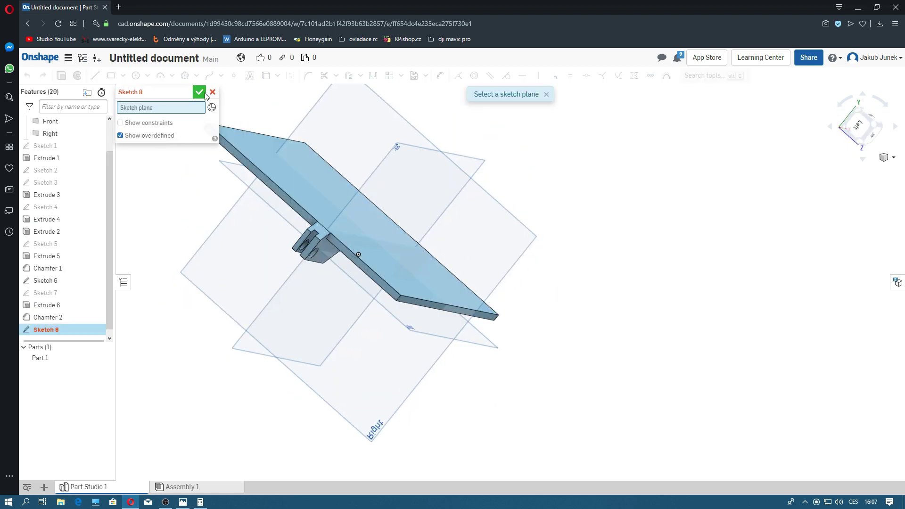
pyautogui.click(250, 175)
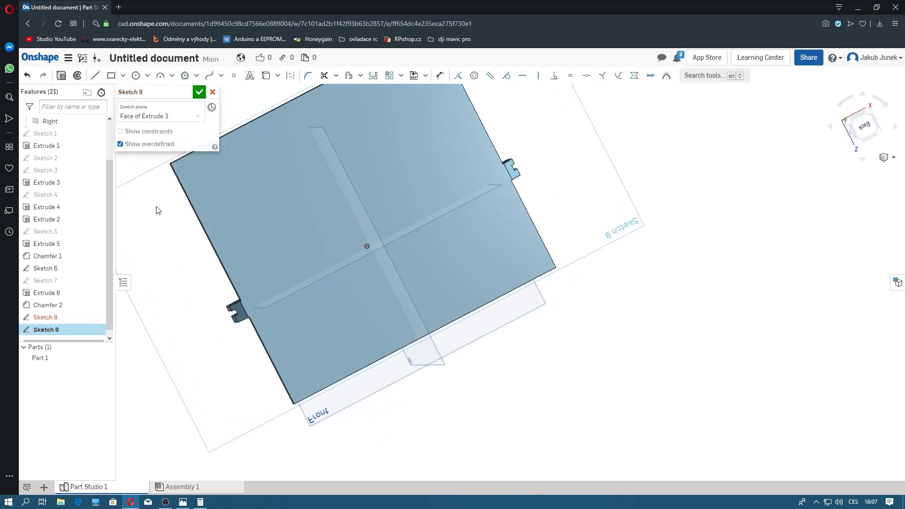
# Step: Draw a rectangular strip along the plate's top edge in Sketch 9
pyautogui.click(111, 75)
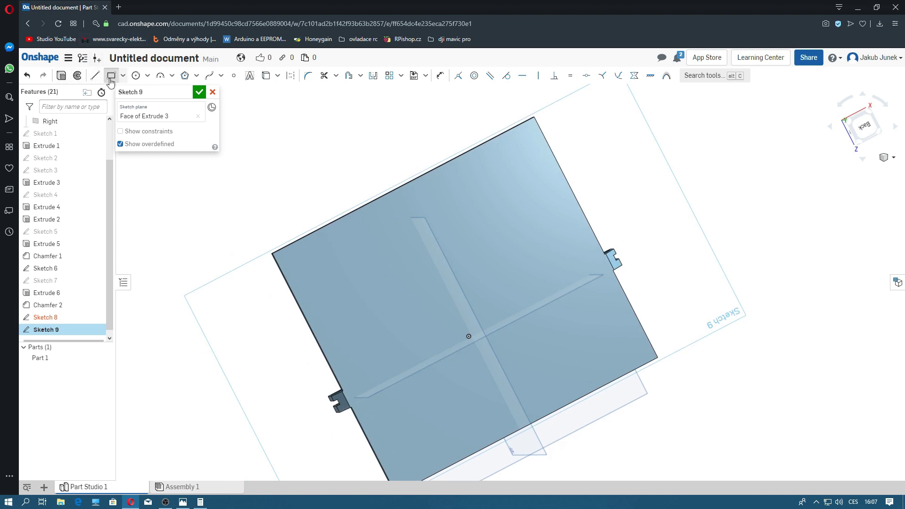
pyautogui.click(274, 255)
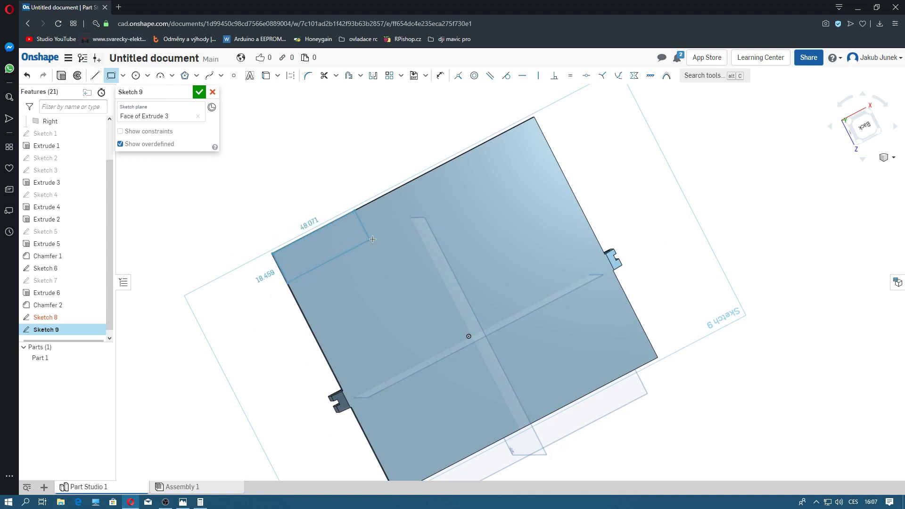
pyautogui.click(545, 138)
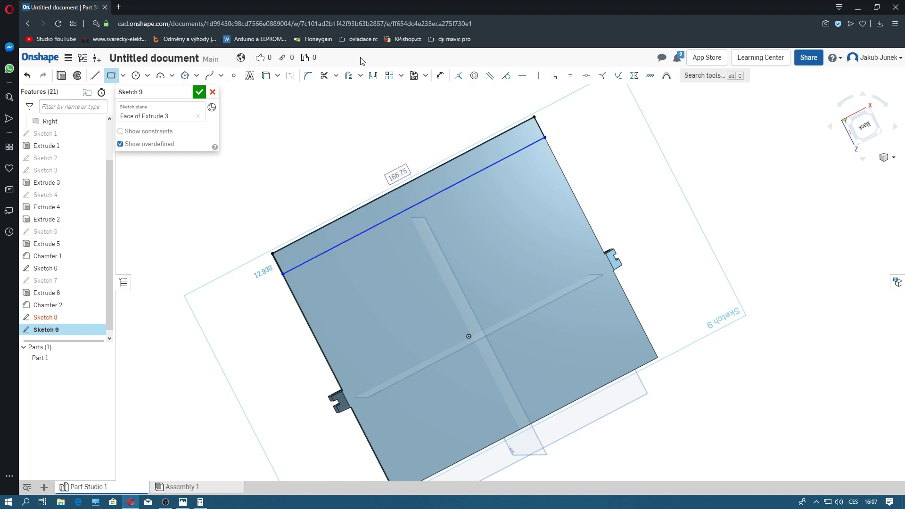
# Step: Dimension the strip's width at 4 mm, then correct it to 10 mm
pyautogui.click(441, 76)
pyautogui.click(271, 262)
pyautogui.click(253, 279)
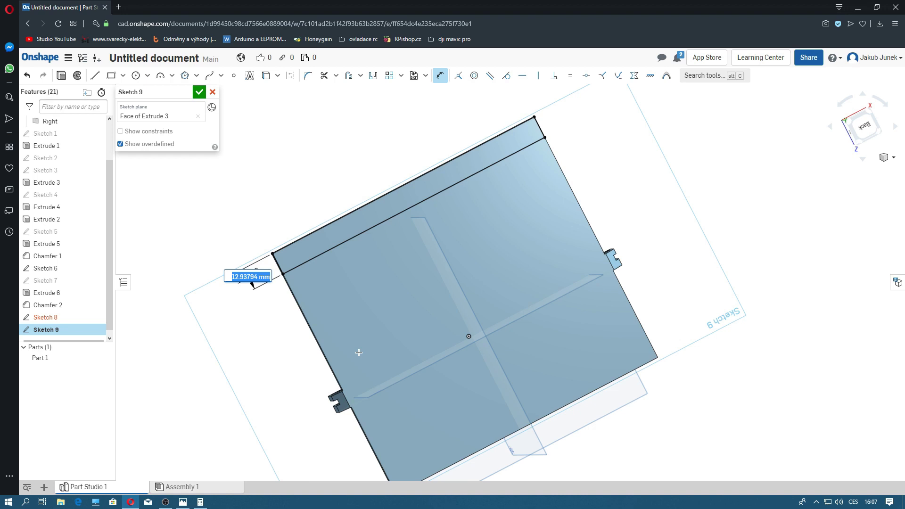
pyautogui.write('4')
pyautogui.press('Return')
pyautogui.doubleClick(247, 264)
pyautogui.press('Escape')
pyautogui.moveTo(239, 329); pyautogui.dragTo(260, 306, button='right')
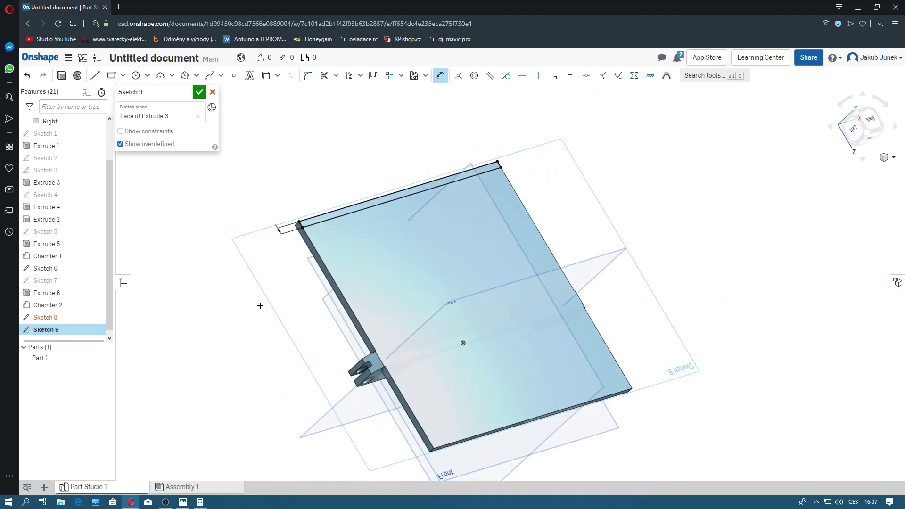
pyautogui.doubleClick(275, 229)
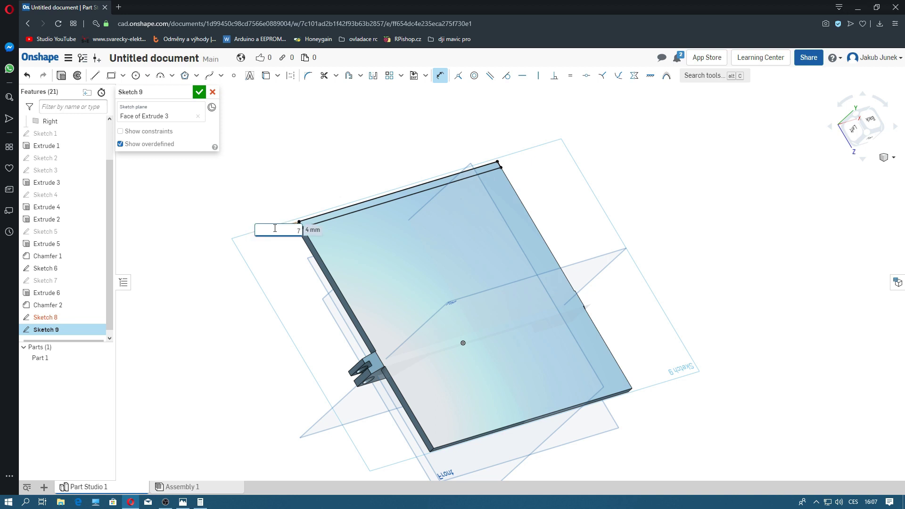
pyautogui.write('0')
pyautogui.press('Return')
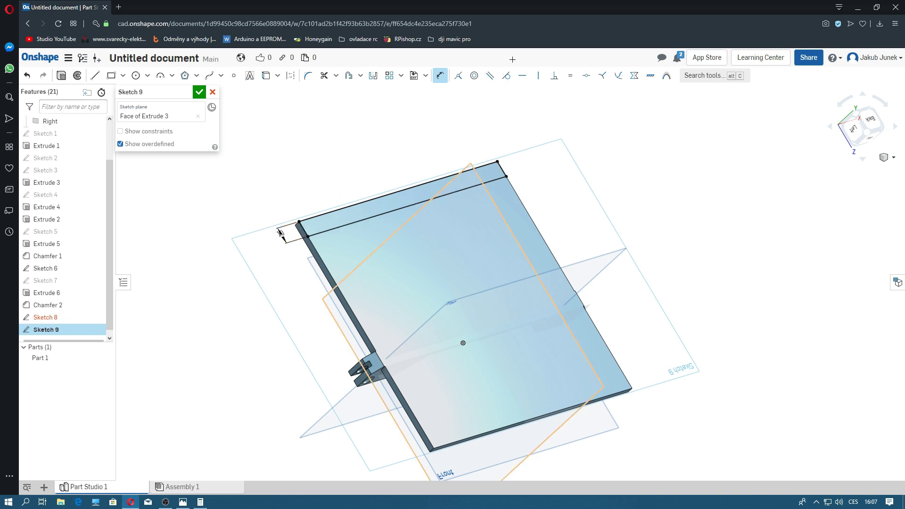
pyautogui.click(440, 76)
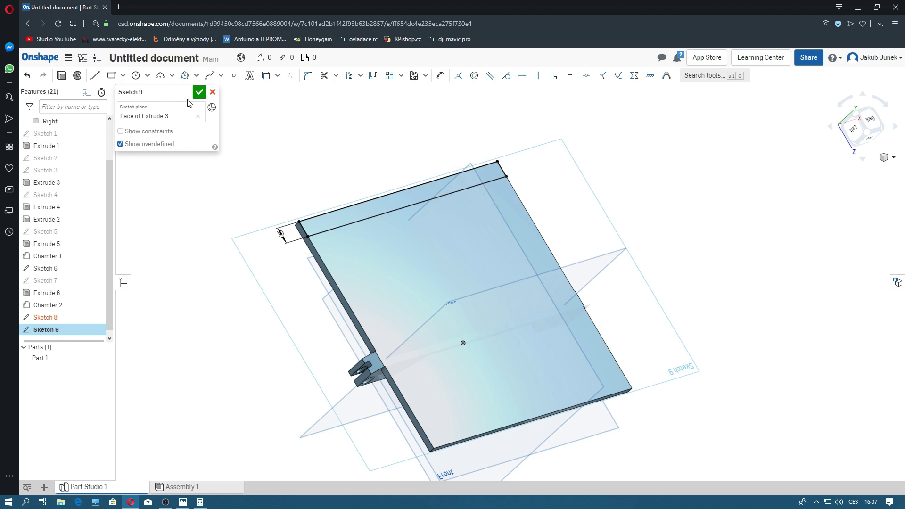
# Step: Extrude Sketch 9's top-edge strip 5 mm as Extrude 7 to form the rear rim
pyautogui.click(62, 76)
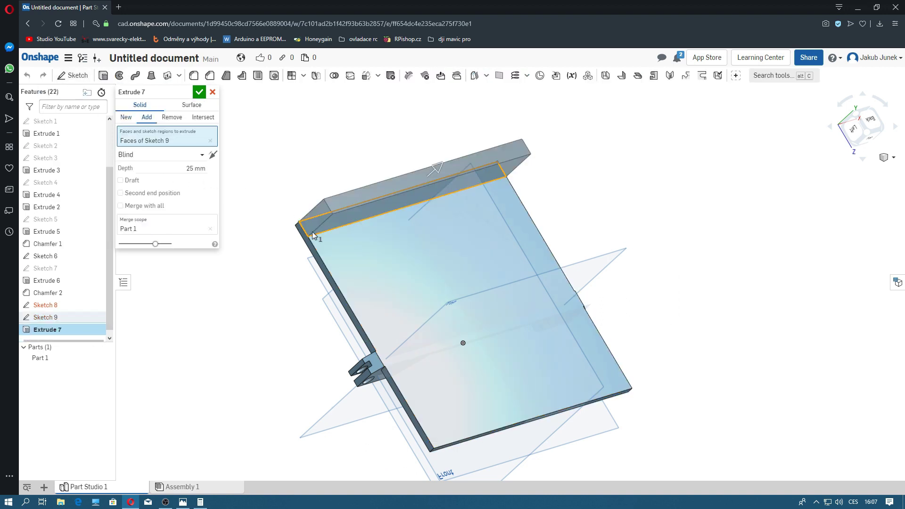
pyautogui.click(192, 170)
pyautogui.write('5')
pyautogui.press('Return')
pyautogui.moveTo(256, 335)
pyautogui.mouseDown(button='right')
pyautogui.moveTo(255, 312)
pyautogui.moveTo(254, 319)
pyautogui.mouseUp(button='right')
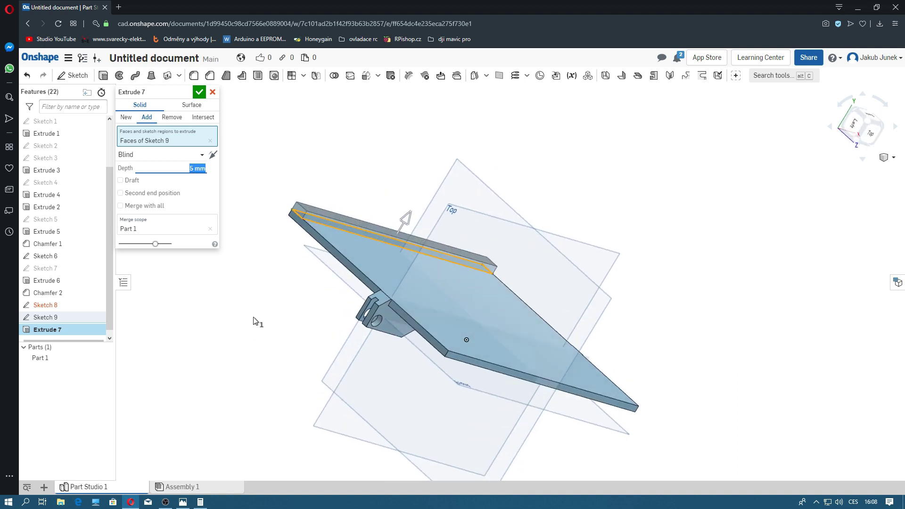
pyautogui.click(202, 92)
pyautogui.moveTo(240, 251)
pyautogui.mouseDown(button='right')
pyautogui.moveTo(175, 257)
pyautogui.moveTo(152, 219)
pyautogui.moveTo(240, 263)
pyautogui.moveTo(226, 275)
pyautogui.mouseUp(button='right')
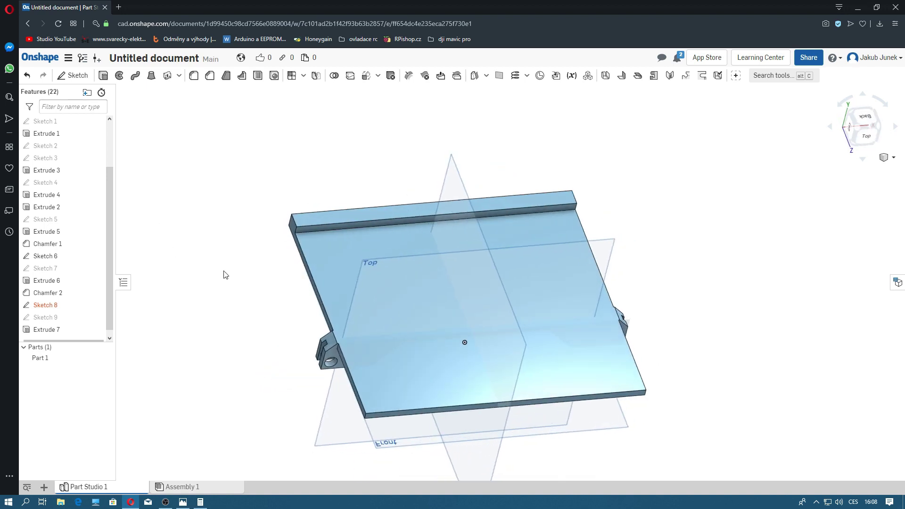
# Step: Sketch on the plate's top face a 2.5 mm-wide strip along the left edge
pyautogui.click(72, 75)
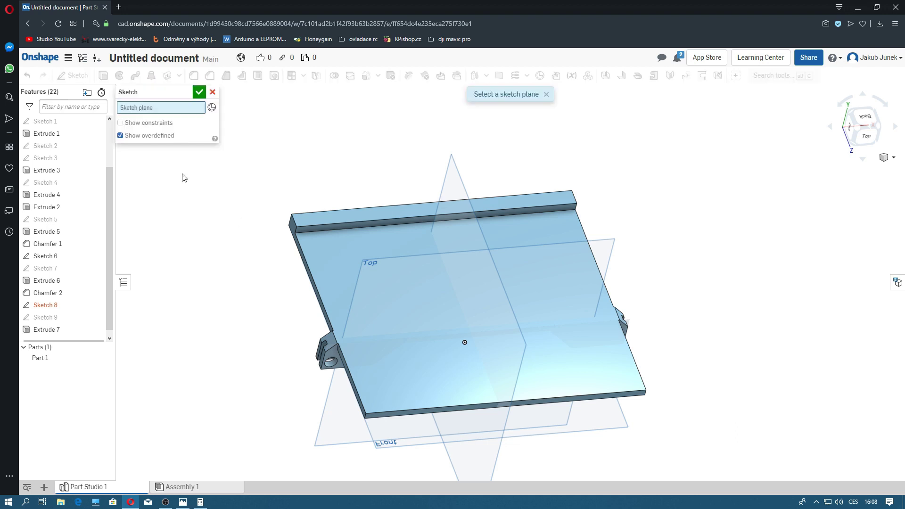
pyautogui.click(304, 248)
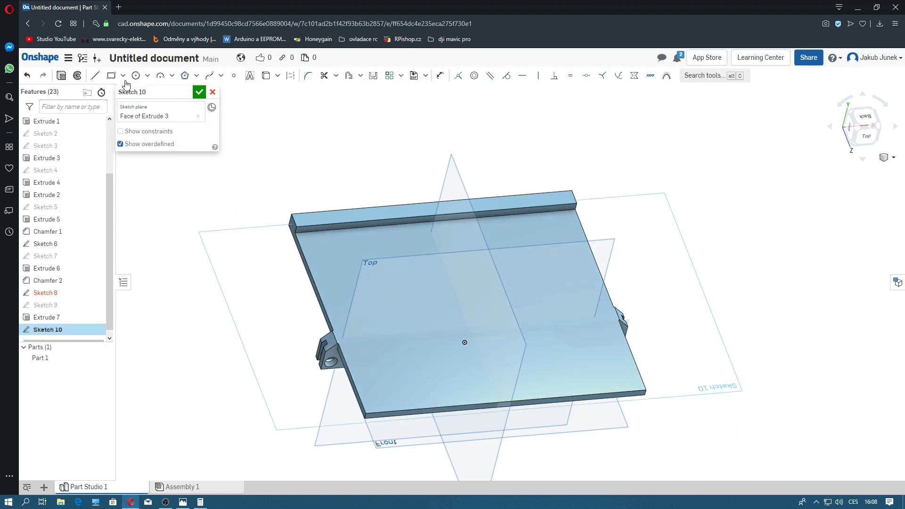
pyautogui.click(111, 75)
pyautogui.click(295, 234)
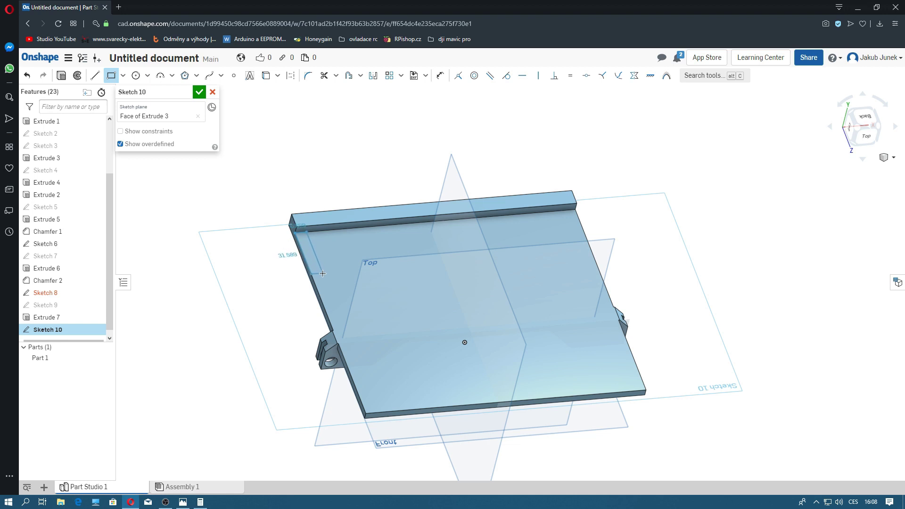
pyautogui.click(381, 409)
pyautogui.click(440, 76)
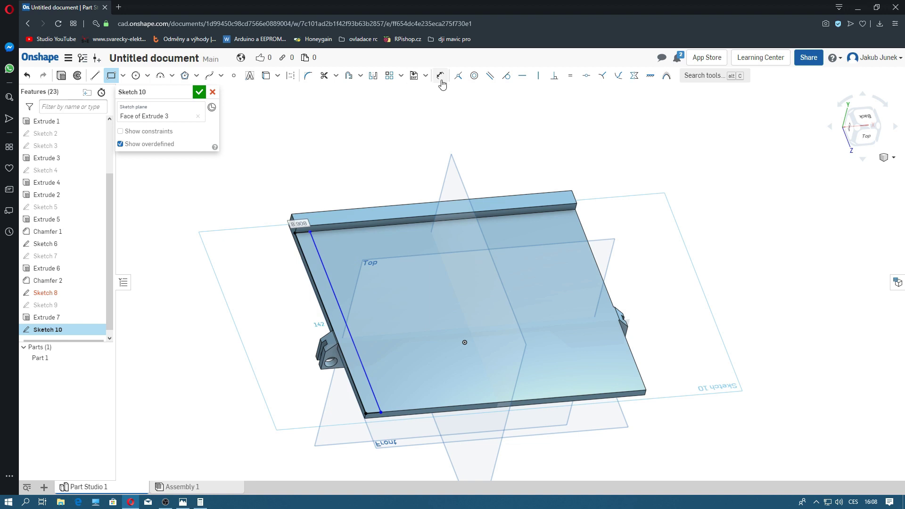
pyautogui.click(363, 368)
pyautogui.click(323, 405)
pyautogui.write('2.5')
pyautogui.press('Return')
# Step: Add a matching 2.5 mm-wide strip along the plate's right edge
pyautogui.click(112, 76)
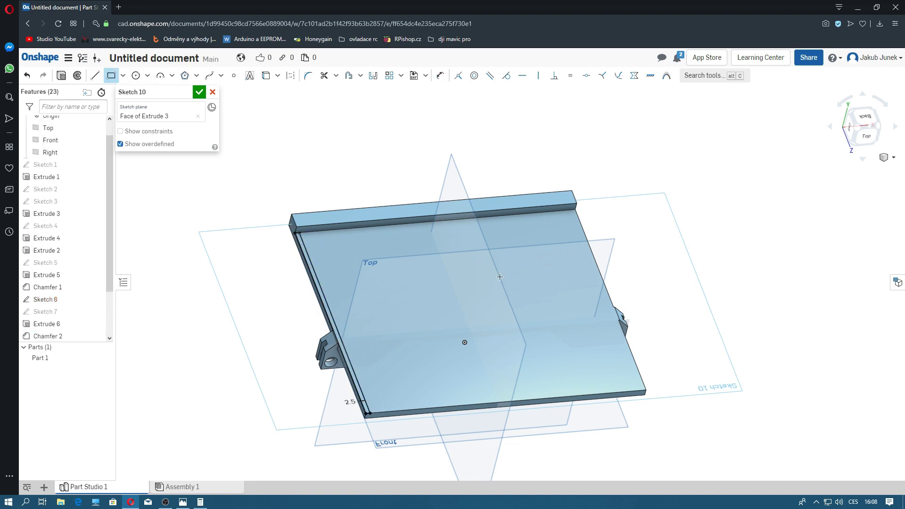
pyautogui.click(644, 391)
pyautogui.click(566, 211)
pyautogui.press('d')
pyautogui.click(589, 265)
pyautogui.click(651, 265)
pyautogui.write('2.5')
pyautogui.press('Return')
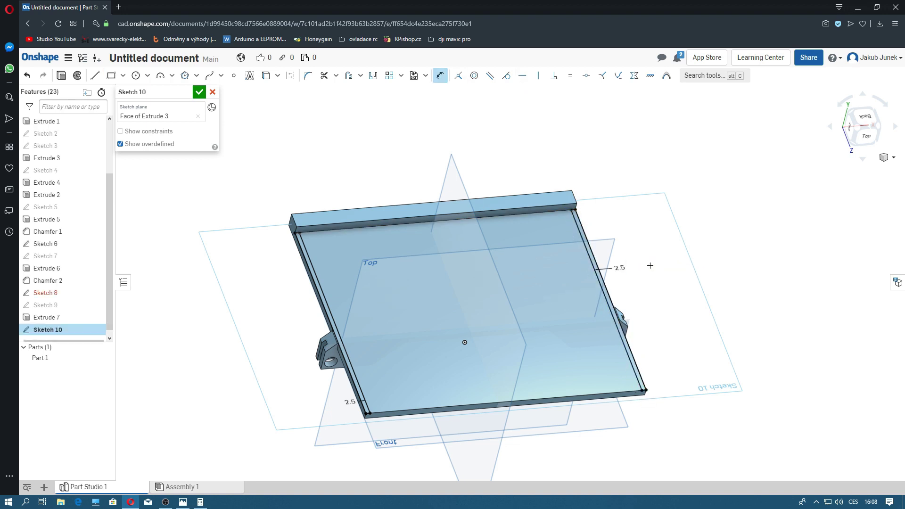
pyautogui.click(62, 75)
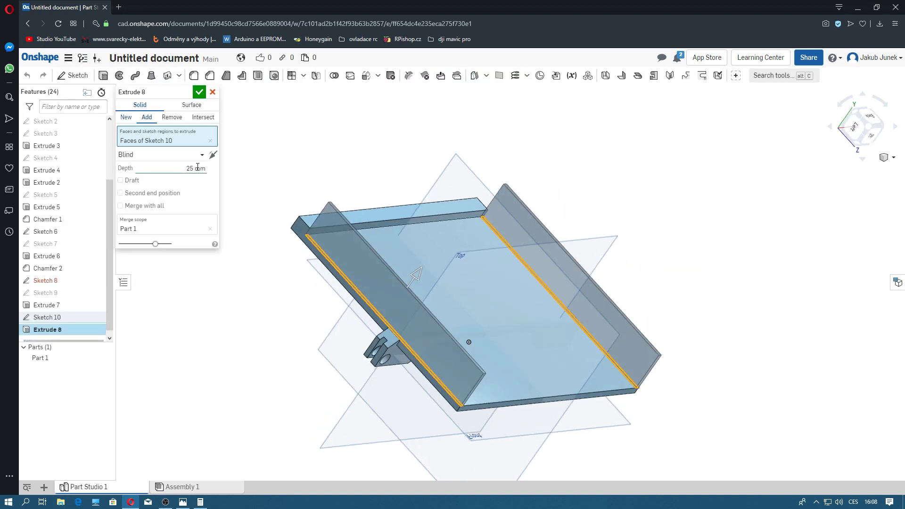
# Step: Set Extrude 8's side-wall depth to 15 mm and accept it
pyautogui.write('10')
pyautogui.press('Return')
pyautogui.write('15')
pyautogui.press('Return')
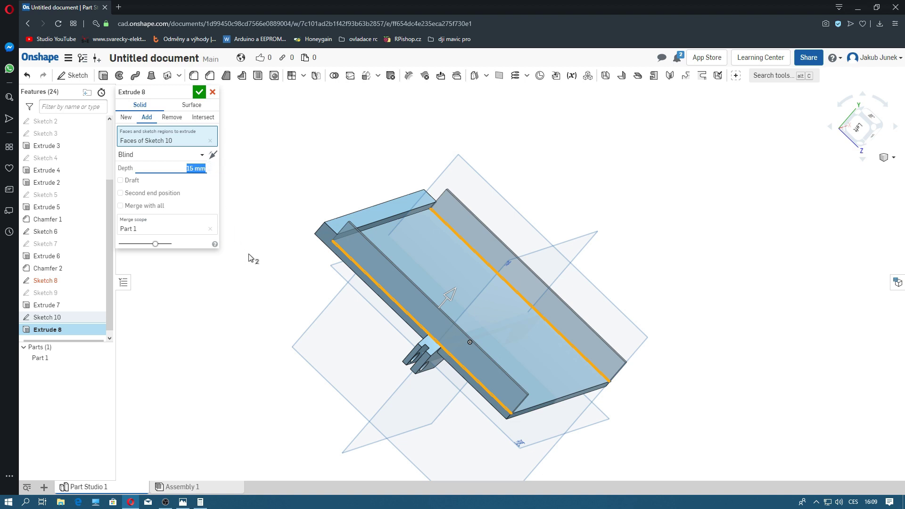
pyautogui.write('12')
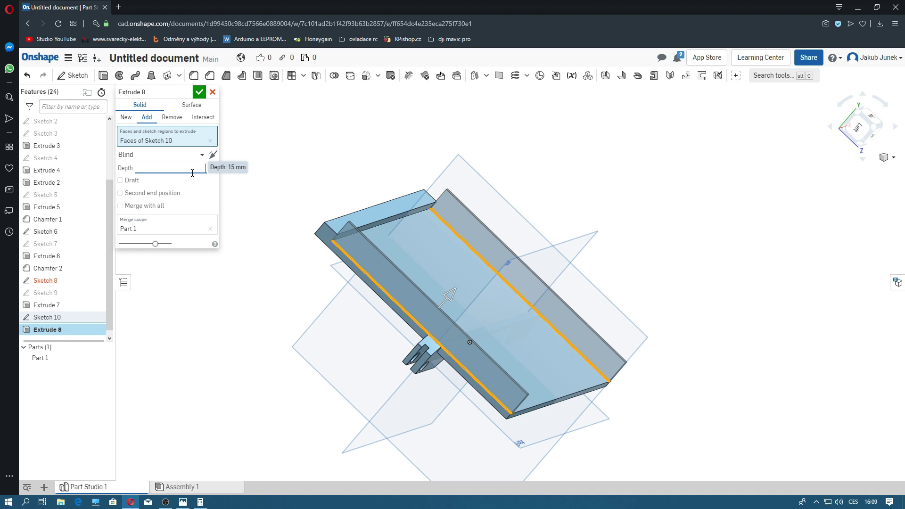
pyautogui.click(199, 92)
# Step: Chamfer the rear wall's top and bottom inner edges by 10 mm
pyautogui.moveTo(196, 105)
pyautogui.mouseDown(button='right')
pyautogui.moveTo(249, 251)
pyautogui.moveTo(198, 221)
pyautogui.mouseUp(button='right')
pyautogui.click(209, 75)
pyautogui.click(374, 332)
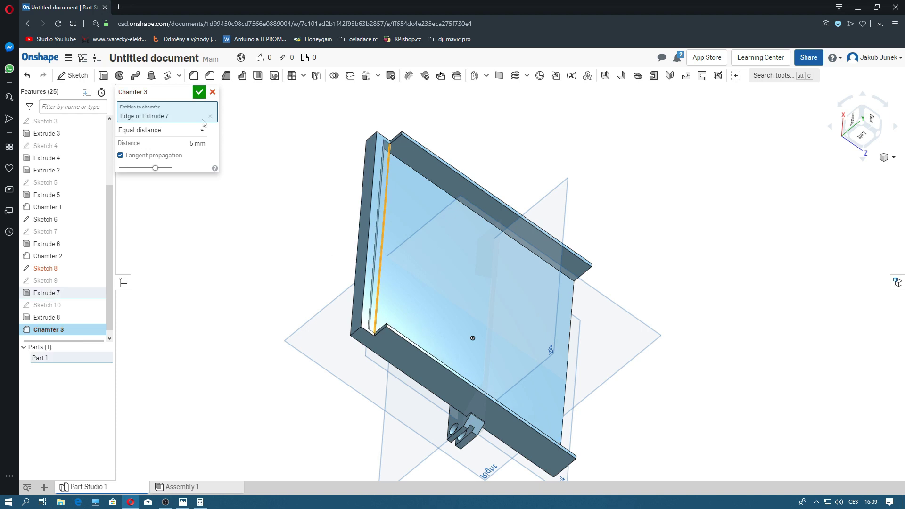
pyautogui.hotkey('ctrl', 'z')
pyautogui.moveTo(330, 113); pyautogui.dragTo(387, 118, button='right')
pyautogui.click(387, 136)
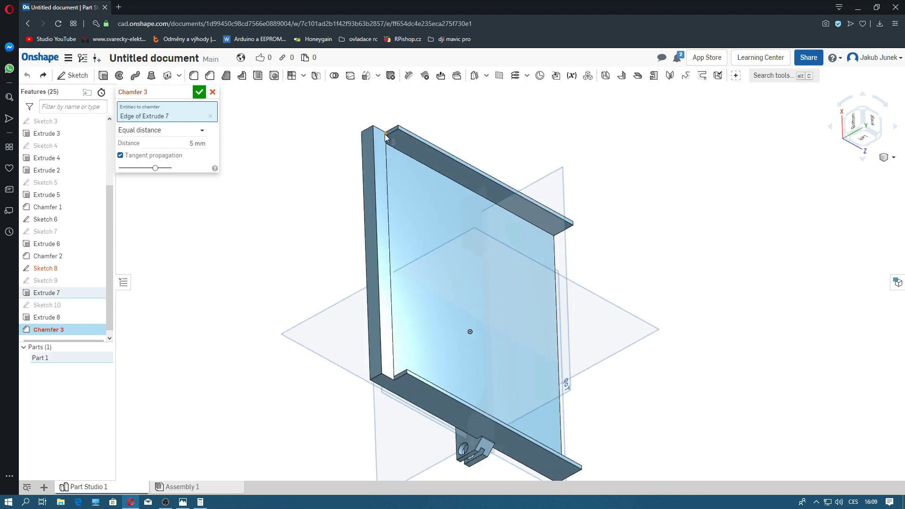
pyautogui.click(395, 377)
pyautogui.doubleClick(197, 155)
pyautogui.write('10')
pyautogui.moveTo(225, 315)
pyautogui.mouseDown(button='right')
pyautogui.moveTo(239, 226)
pyautogui.moveTo(228, 234)
pyautogui.moveTo(209, 219)
pyautogui.moveTo(259, 325)
pyautogui.moveTo(281, 307)
pyautogui.moveTo(325, 316)
pyautogui.moveTo(297, 326)
pyautogui.mouseUp(button='right')
pyautogui.click(199, 94)
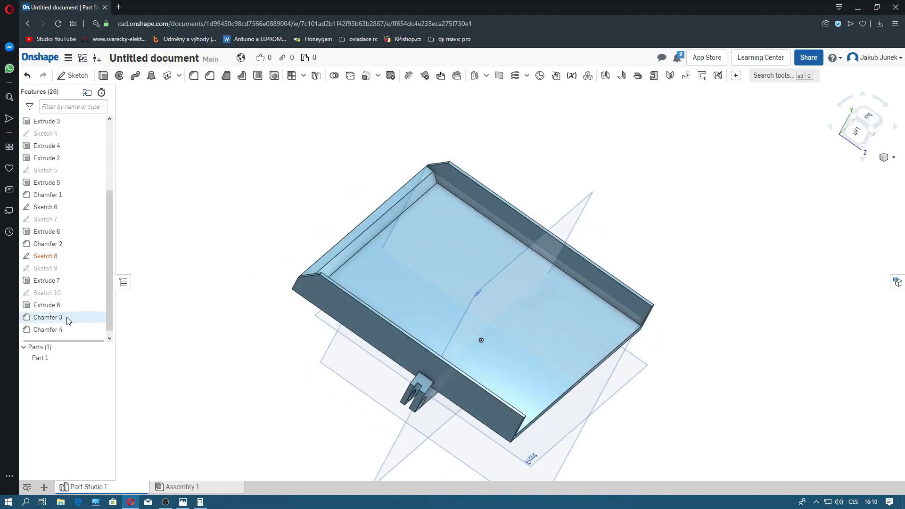
pyautogui.moveTo(268, 349); pyautogui.dragTo(257, 344, button='right')
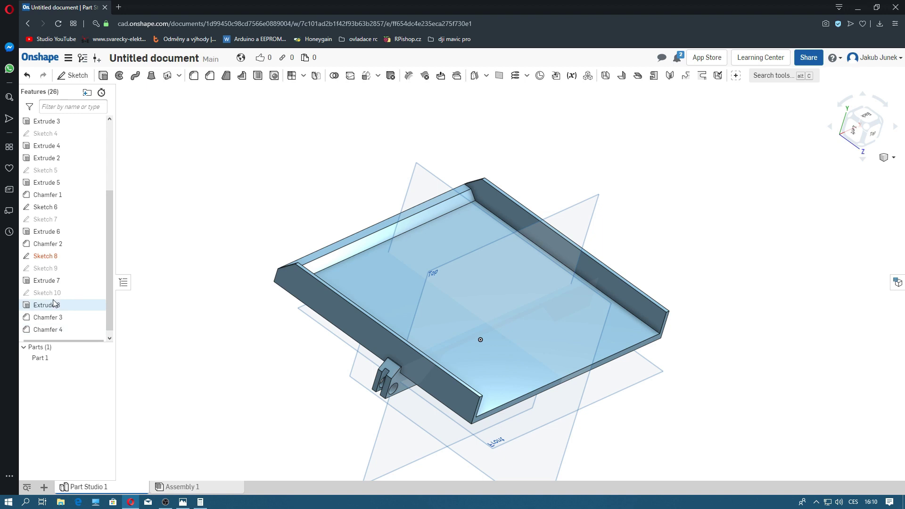
# Step: Delete the broken Sketch 8 from the feature list
pyautogui.doubleClick(57, 258)
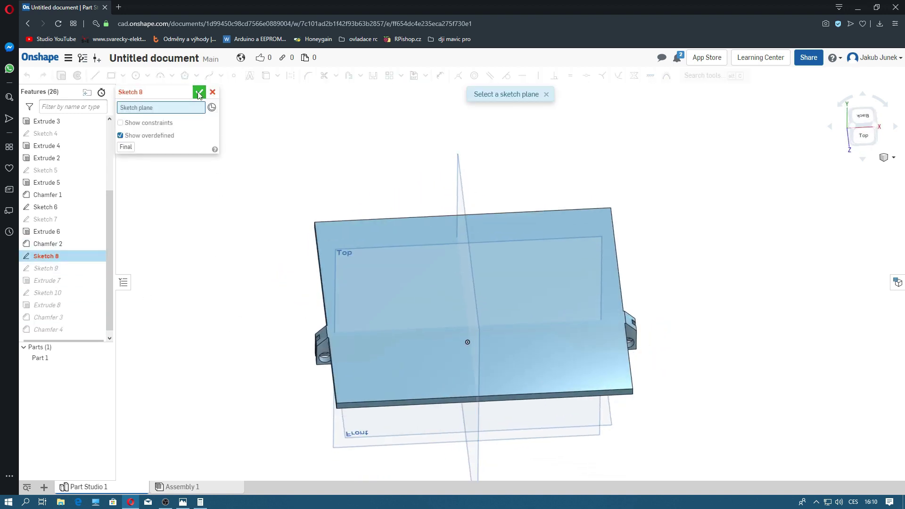
pyautogui.click(213, 92)
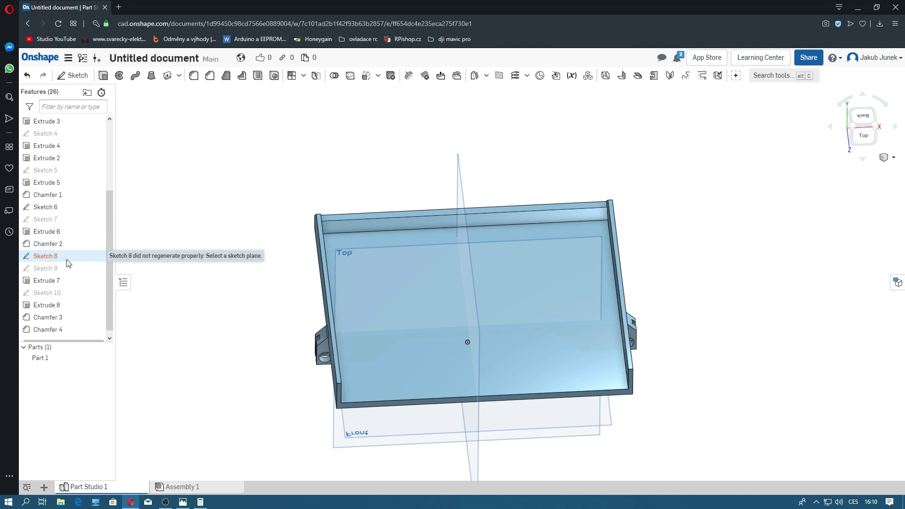
pyautogui.press('Delete')
# Step: Start a new sketch, look for the outer face, then cancel it
pyautogui.moveTo(187, 318)
pyautogui.mouseDown(button='right')
pyautogui.moveTo(179, 285)
pyautogui.moveTo(147, 285)
pyautogui.moveTo(132, 294)
pyautogui.moveTo(151, 325)
pyautogui.moveTo(126, 338)
pyautogui.moveTo(136, 360)
pyautogui.moveTo(160, 325)
pyautogui.moveTo(115, 315)
pyautogui.moveTo(120, 338)
pyautogui.mouseUp(button='right')
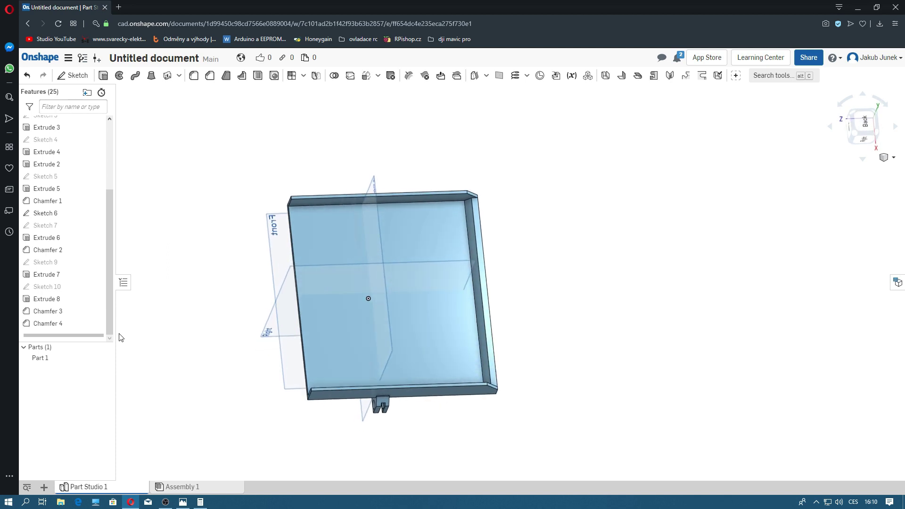
pyautogui.click(72, 75)
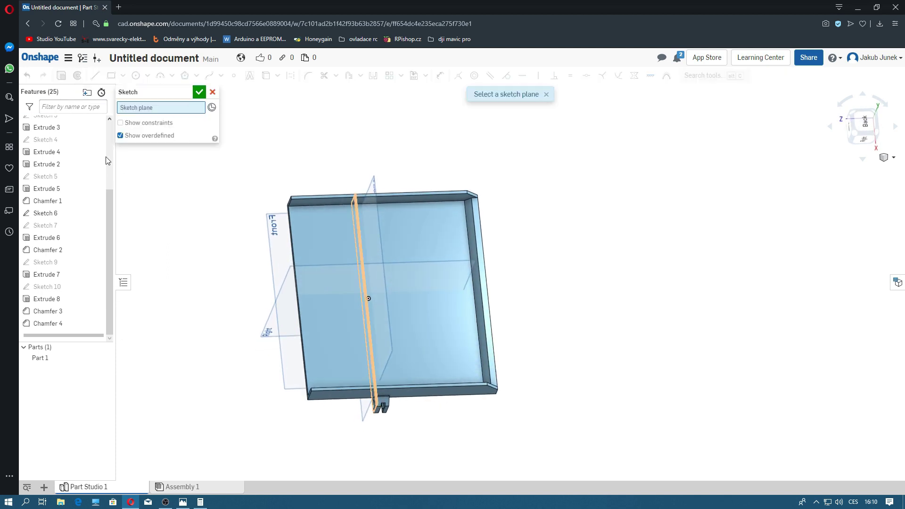
pyautogui.moveTo(147, 151); pyautogui.dragTo(201, 191, button='right')
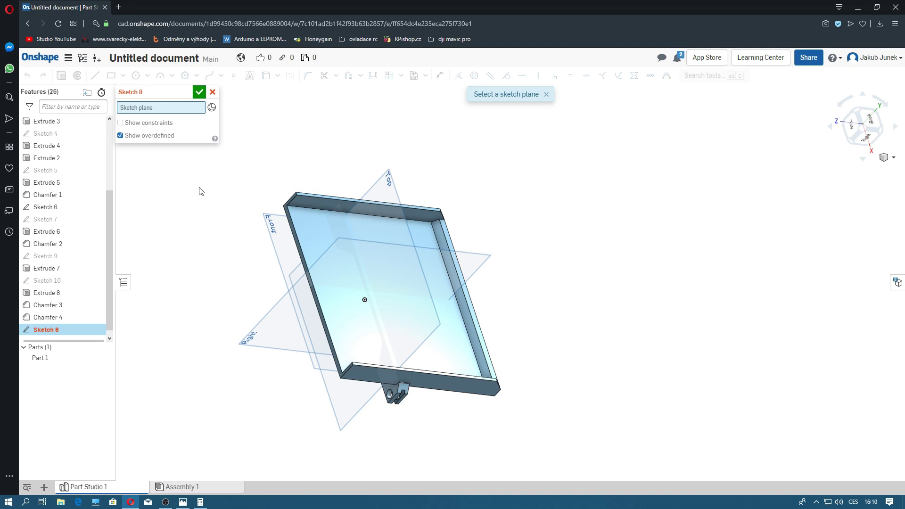
pyautogui.moveTo(200, 191); pyautogui.dragTo(212, 175, button='right')
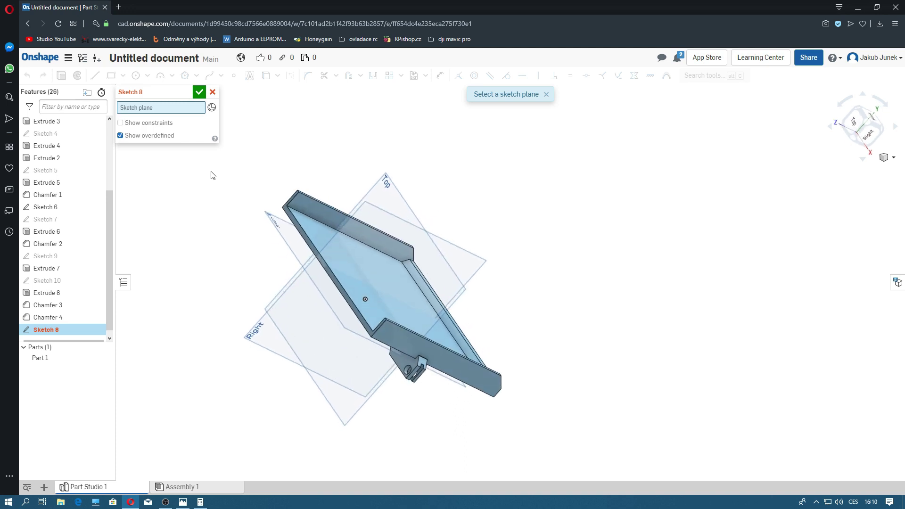
pyautogui.click(213, 92)
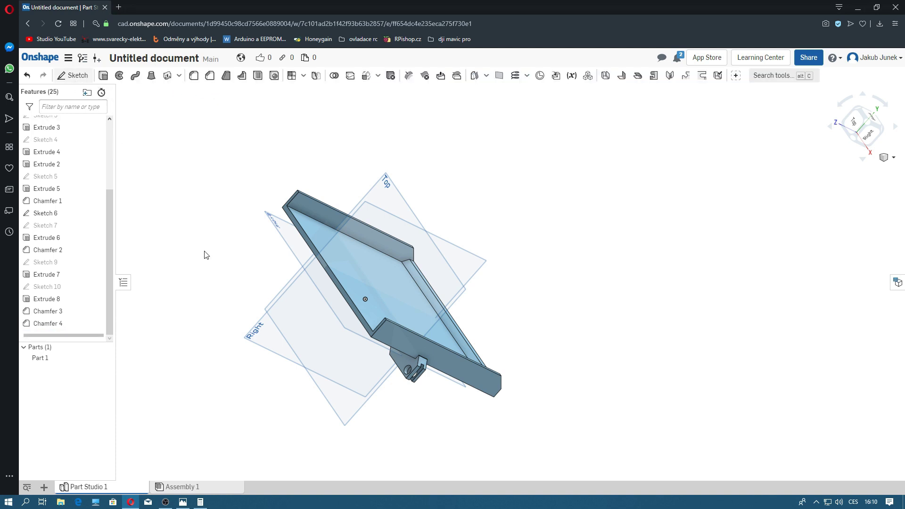
# Step: Start a sketch on the Extrude 3 face and draw a small bottom-left corner rectangle
pyautogui.hotkey('shift', 's')
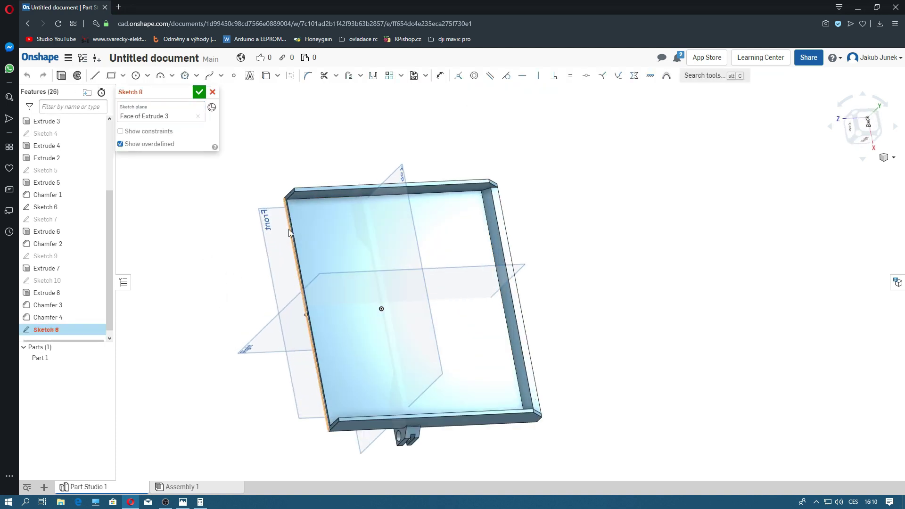
pyautogui.scroll(1, 289, 229)
pyautogui.scroll(2, 226, 211)
pyautogui.press('r')
pyautogui.moveTo(265, 228); pyautogui.dragTo(276, 238)
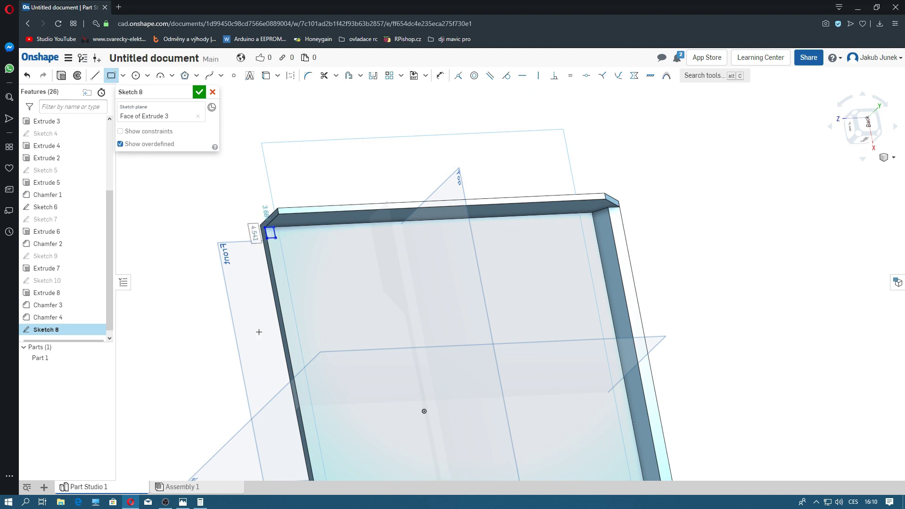
pyautogui.moveTo(259, 332); pyautogui.dragTo(200, 148, button='middle')
pyautogui.moveTo(281, 423); pyautogui.dragTo(261, 407)
pyautogui.moveTo(261, 407); pyautogui.dragTo(237, 180, button='right')
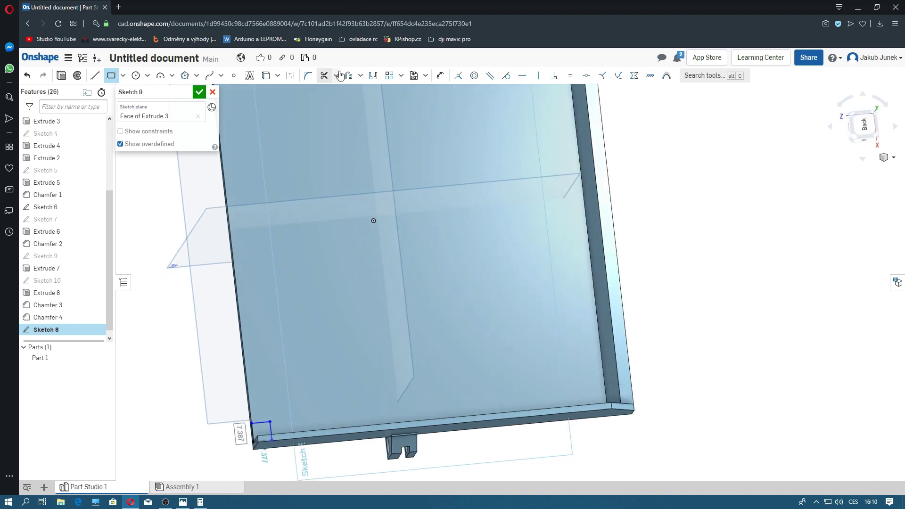
# Step: Dimension the rectangle's short edge at 2 mm, then undo it
pyautogui.click(440, 75)
pyautogui.click(271, 429)
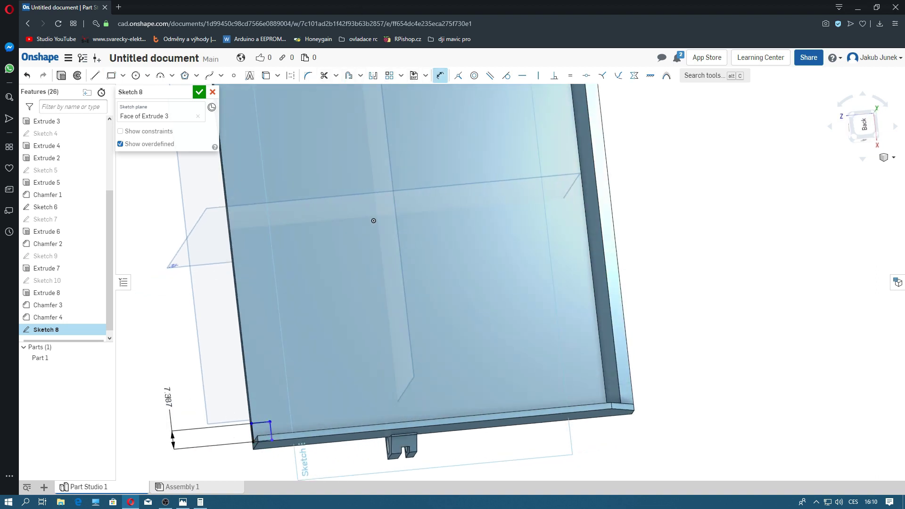
pyautogui.click(169, 399)
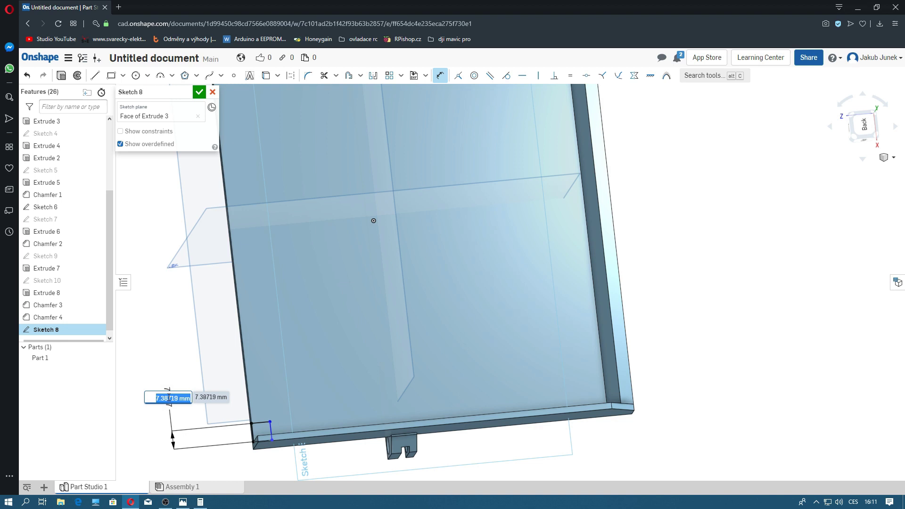
pyautogui.write('2')
pyautogui.press('Return')
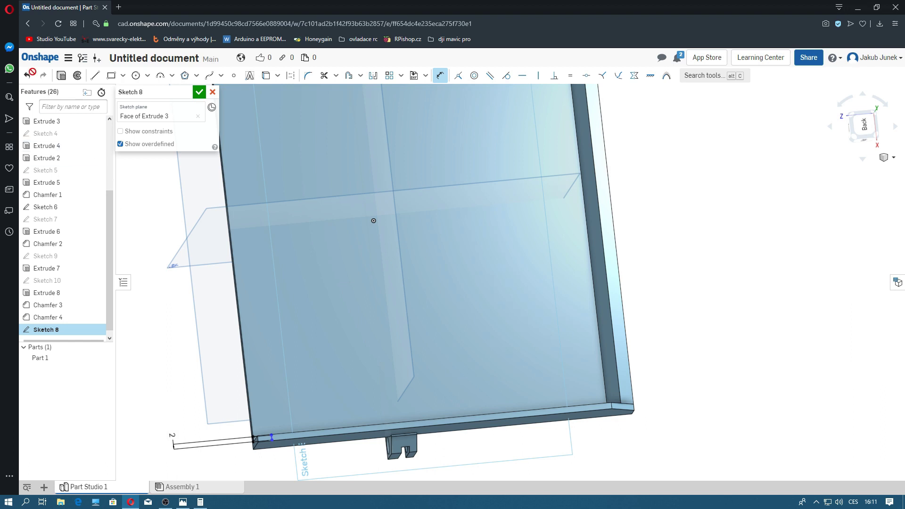
pyautogui.click(27, 76)
pyautogui.click(27, 76)
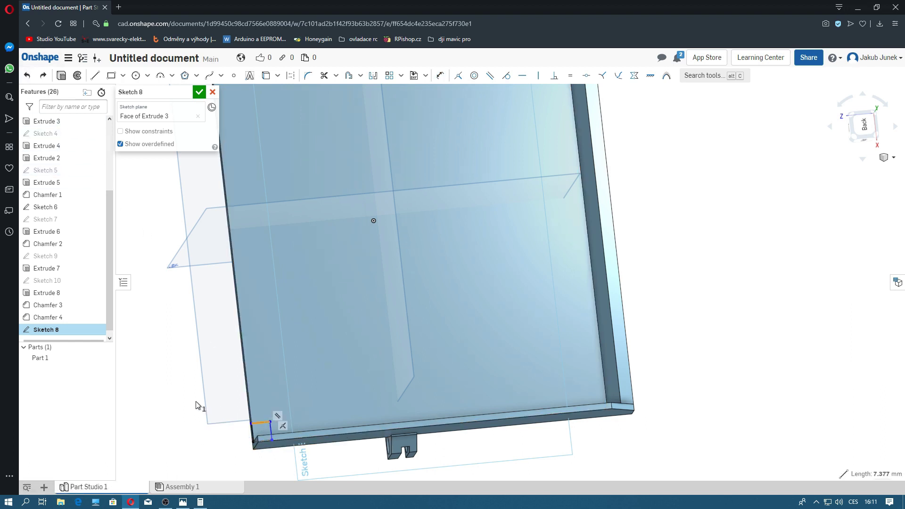
# Step: Dimension the rectangle's short edge at 0.5 mm
pyautogui.click(440, 75)
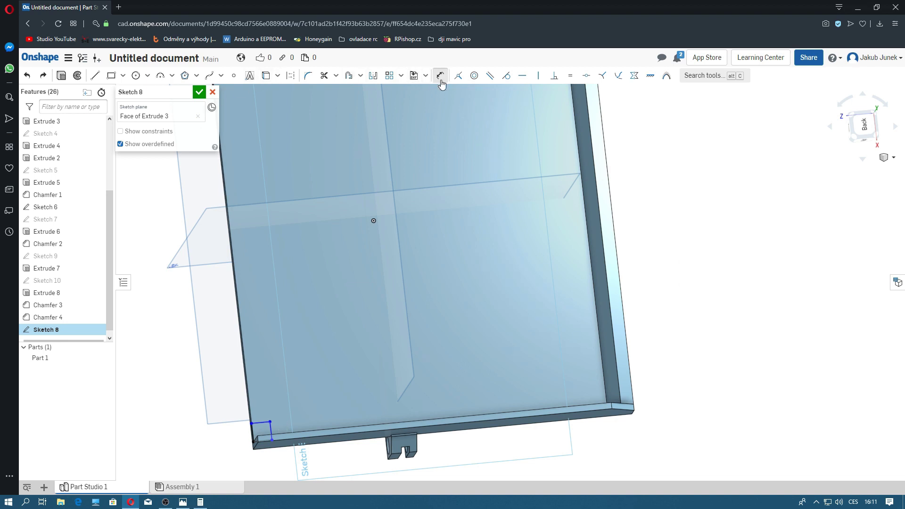
pyautogui.click(261, 423)
pyautogui.click(181, 411)
pyautogui.write('0')
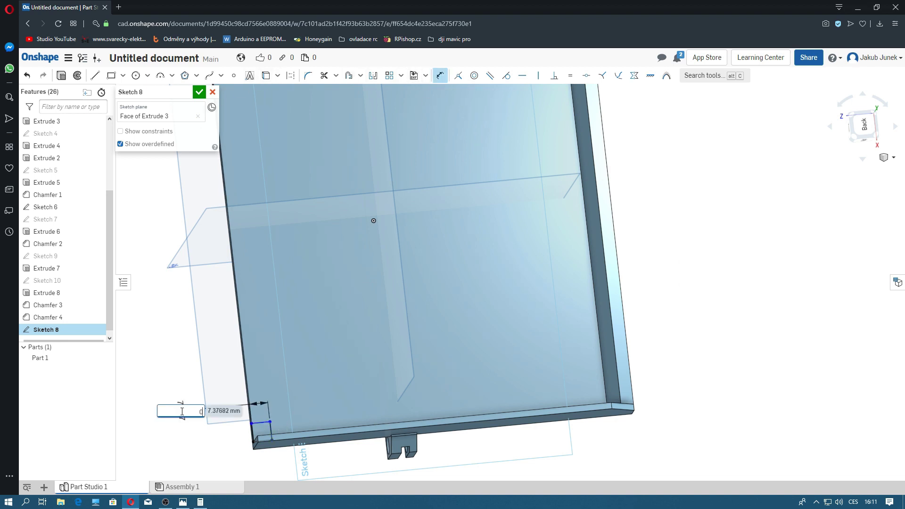
pyautogui.write('.5')
pyautogui.press('Return')
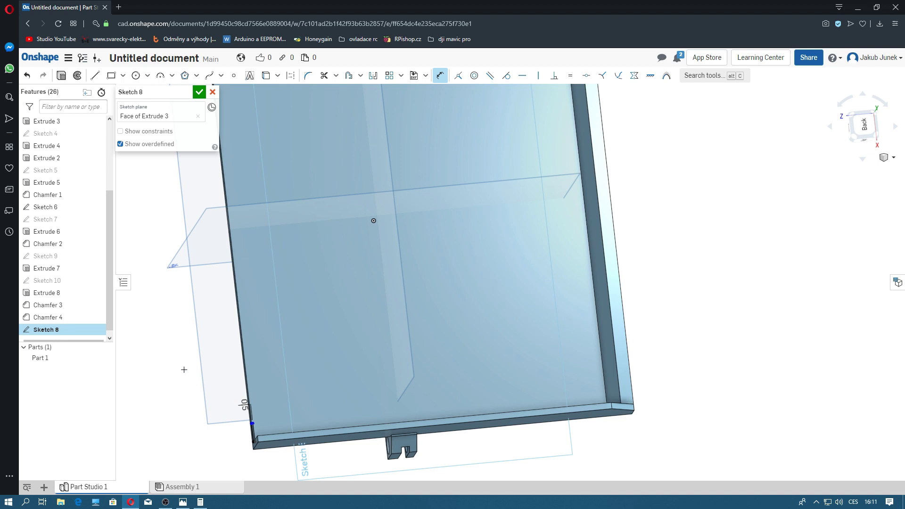
pyautogui.doubleClick(244, 406)
pyautogui.press('Escape')
# Step: Draw a short line at the top-left corner and dimension it 4 mm
pyautogui.moveTo(167, 160); pyautogui.dragTo(157, 408, button='right')
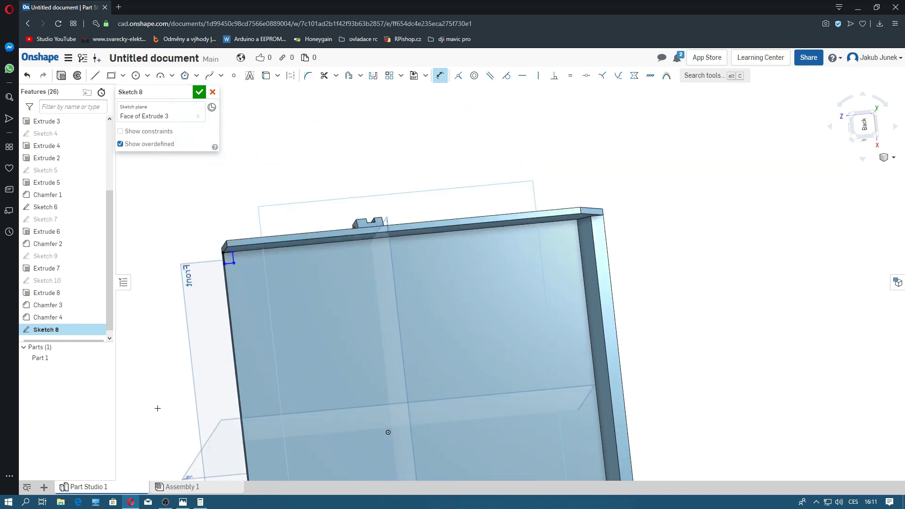
pyautogui.click(233, 280)
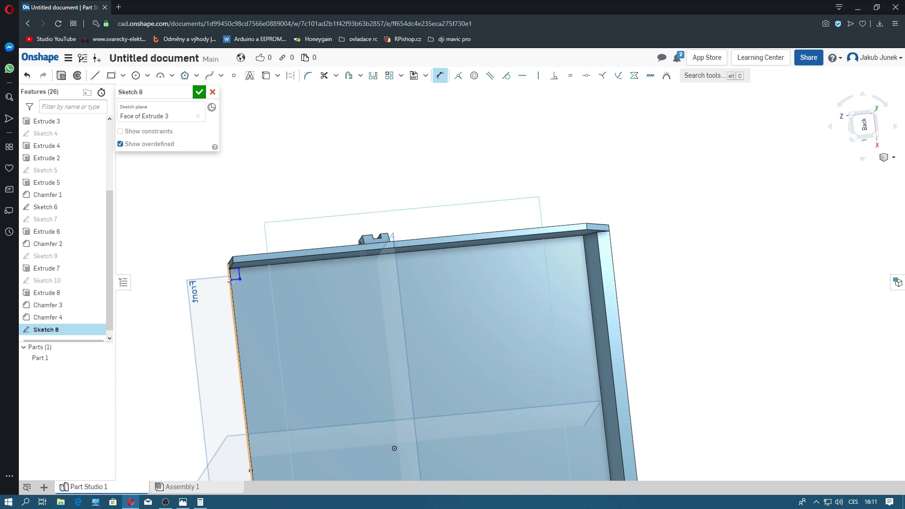
pyautogui.click(208, 314)
pyautogui.write('4')
pyautogui.press('Return')
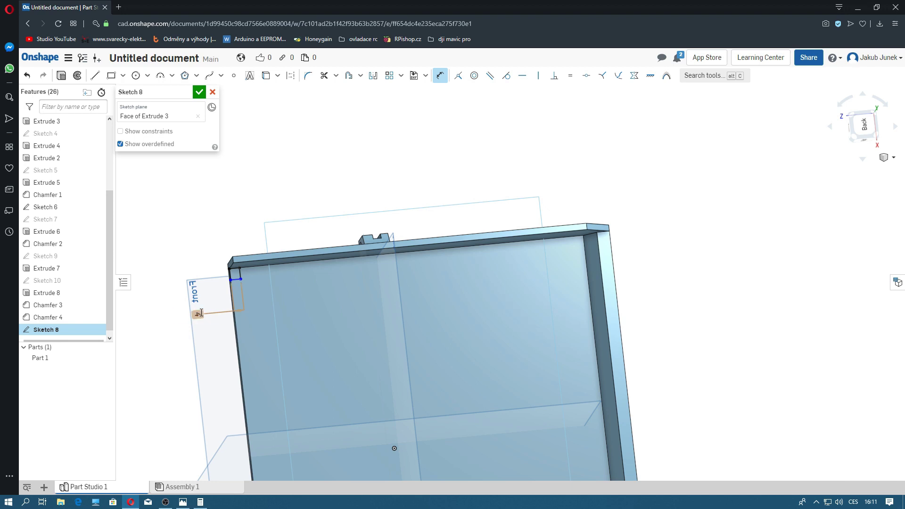
pyautogui.doubleClick(199, 313)
pyautogui.scroll(5, 229, 277)
# Step: Add a dimension from the left edge and change it from 7.38719 to 3 mm
pyautogui.click(245, 271)
pyautogui.click(184, 278)
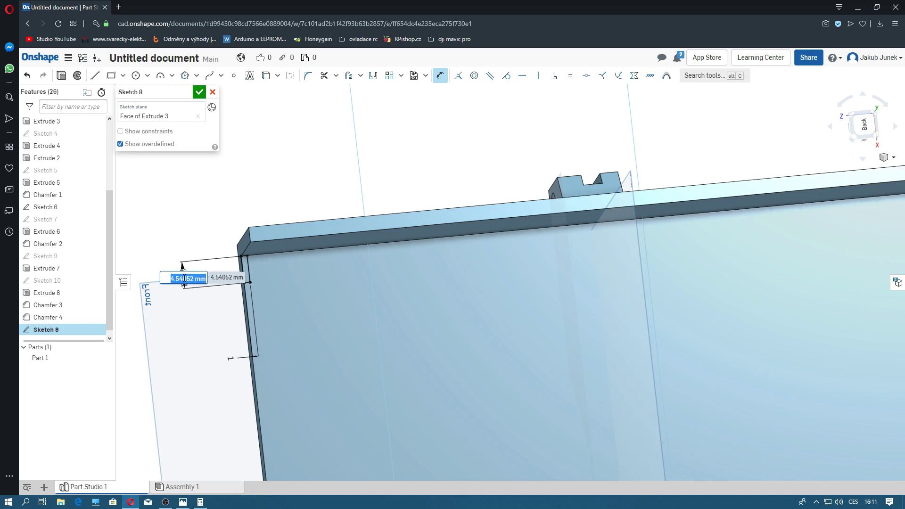
pyautogui.moveTo(184, 278); pyautogui.dragTo(223, 391, button='right')
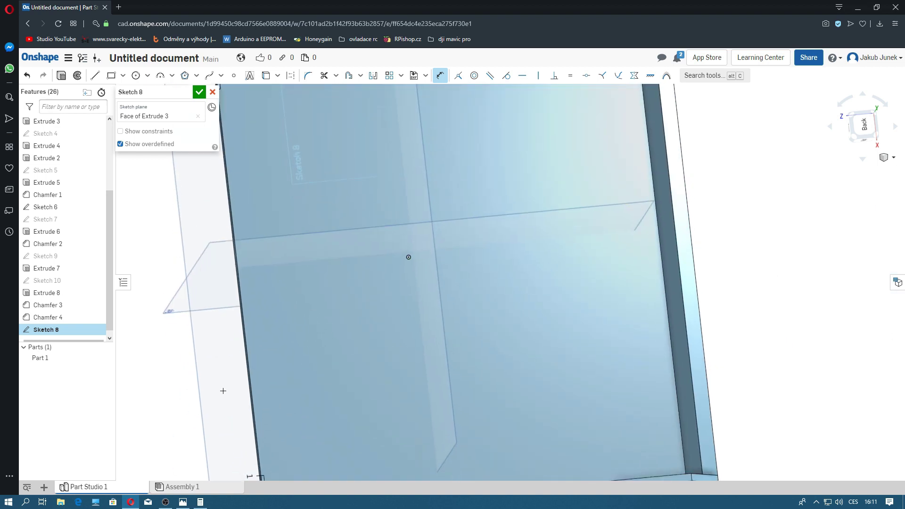
pyautogui.moveTo(223, 391); pyautogui.dragTo(226, 252, button='middle')
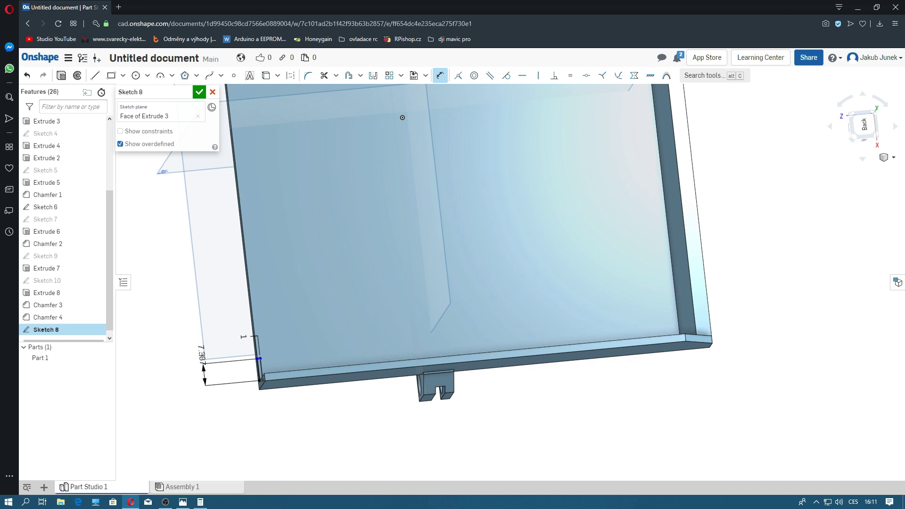
pyautogui.doubleClick(203, 356)
pyautogui.write('3')
pyautogui.press('Return')
# Step: Close Sketch 8 and extrude both its faces 15 mm as Extrude 9
pyautogui.click(199, 92)
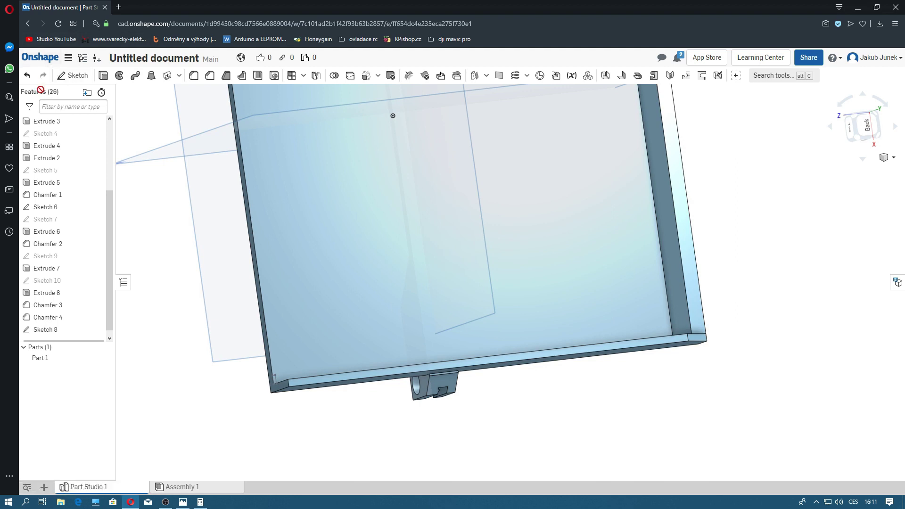
pyautogui.click(104, 76)
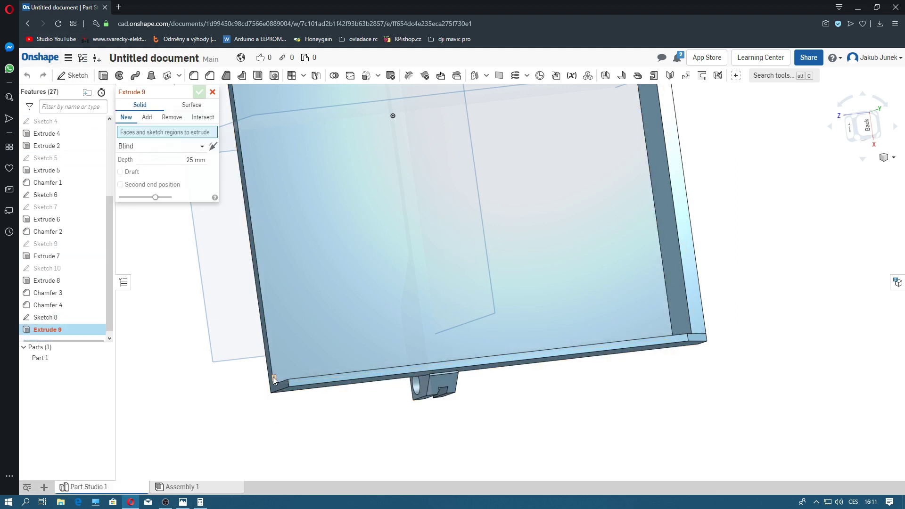
pyautogui.moveTo(209, 289); pyautogui.dragTo(249, 484, button='middle')
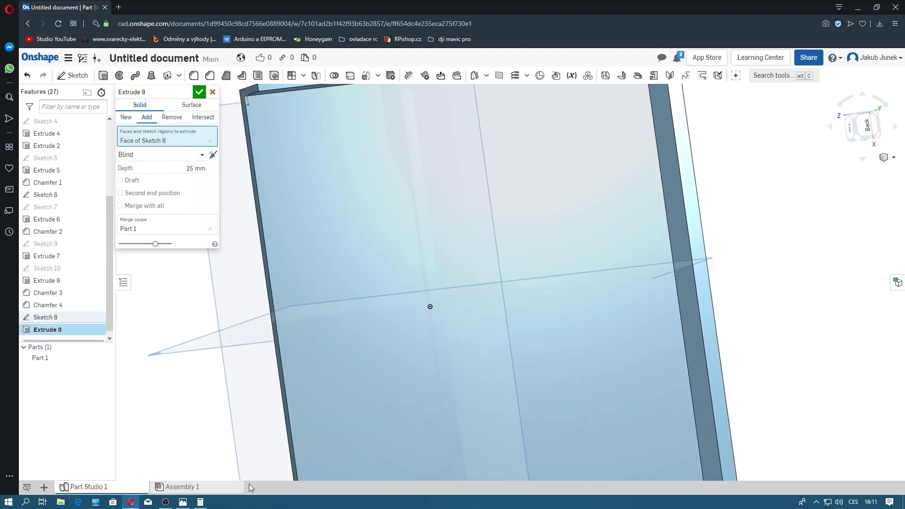
pyautogui.click(248, 108)
pyautogui.moveTo(239, 312); pyautogui.dragTo(255, 282, button='right')
pyautogui.click(194, 182)
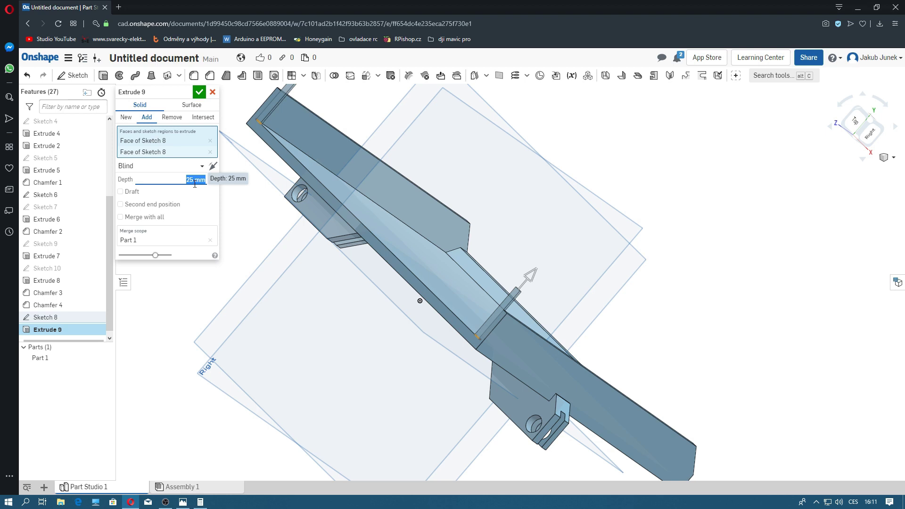
pyautogui.write('1')
pyautogui.press('BackSpace')
pyautogui.write('5')
pyautogui.press('Return')
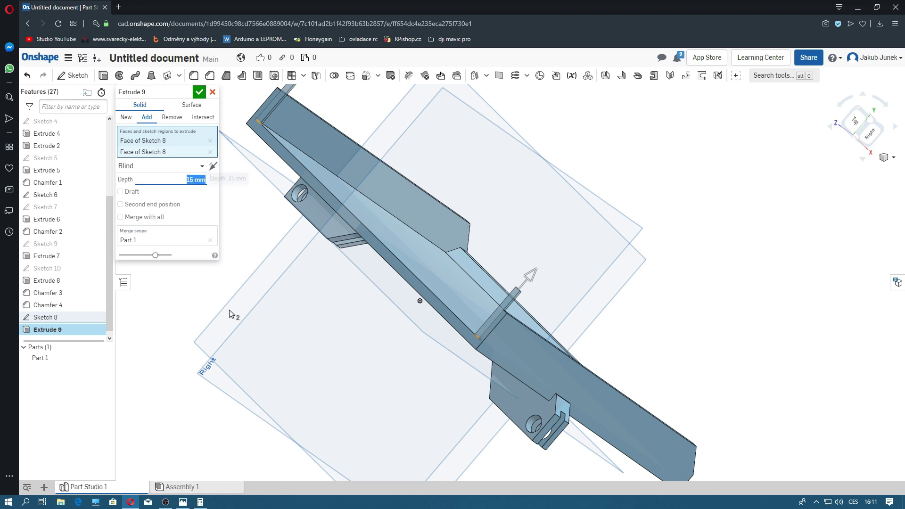
pyautogui.click(199, 92)
pyautogui.moveTo(309, 399)
pyautogui.mouseDown(button='right')
pyautogui.moveTo(334, 398)
pyautogui.moveTo(338, 422)
pyautogui.moveTo(262, 428)
pyautogui.moveTo(332, 414)
pyautogui.moveTo(307, 432)
pyautogui.moveTo(257, 404)
pyautogui.moveTo(270, 467)
pyautogui.moveTo(303, 401)
pyautogui.moveTo(267, 426)
pyautogui.moveTo(378, 395)
pyautogui.moveTo(339, 431)
pyautogui.moveTo(269, 420)
pyautogui.moveTo(350, 430)
pyautogui.mouseUp(button='right')
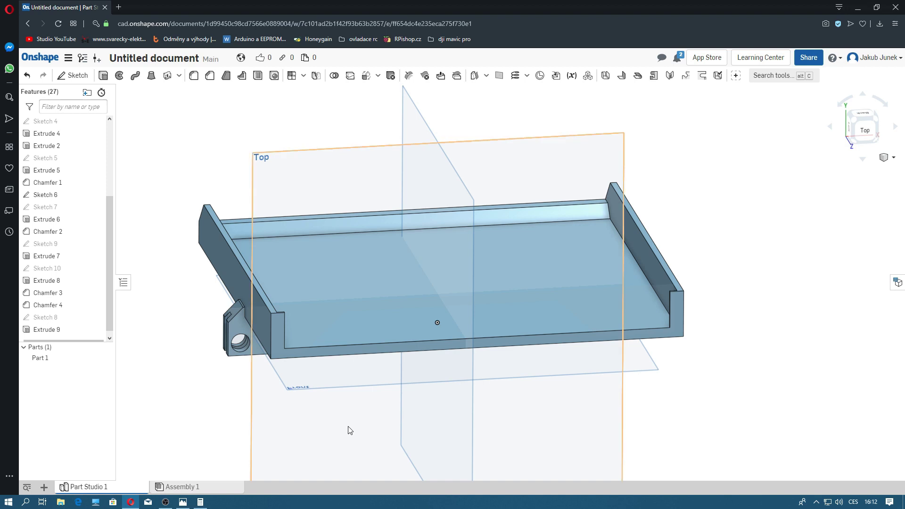
# Step: Export Part 1 as a binary millimetre STL named 'tv settopbox'
pyautogui.rightClick(55, 359)
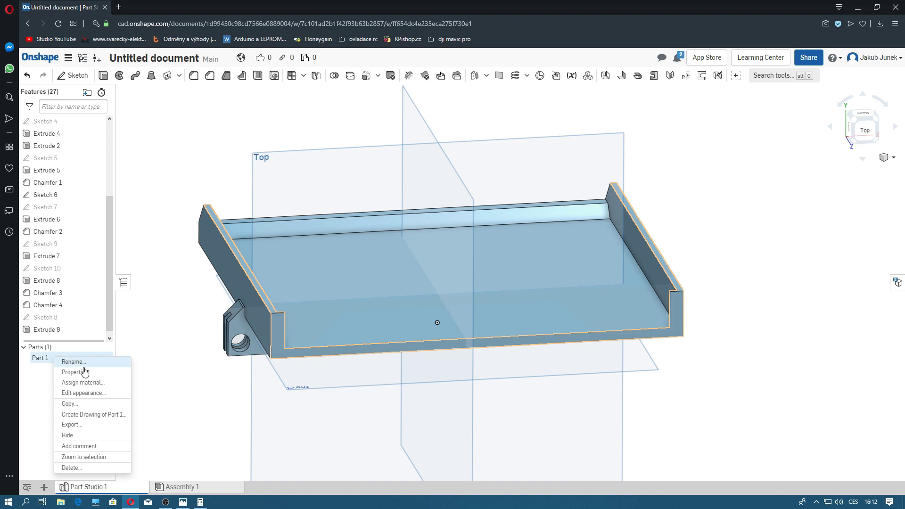
pyautogui.click(70, 426)
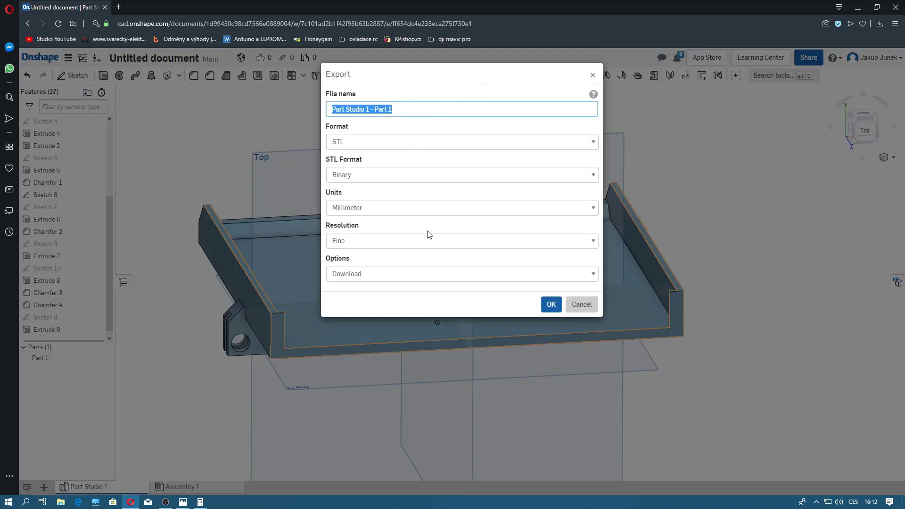
pyautogui.write('tv settopbox')
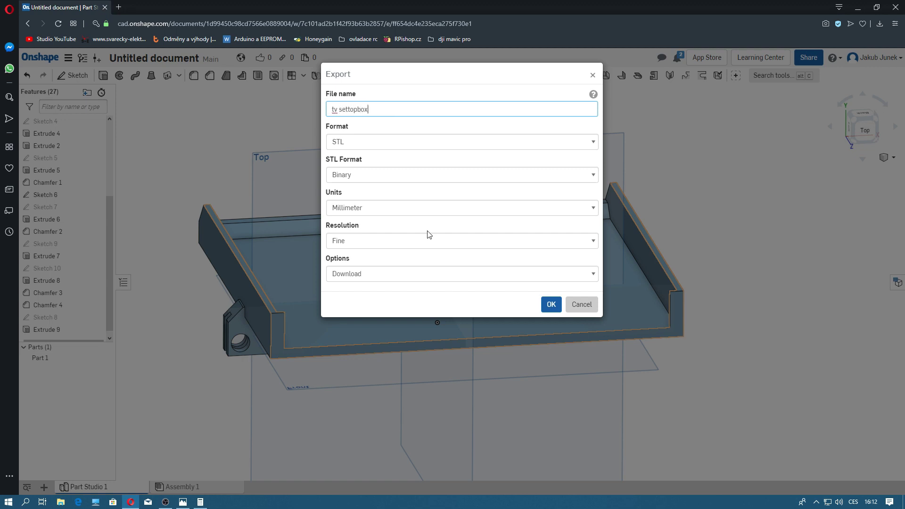
pyautogui.press('Return')
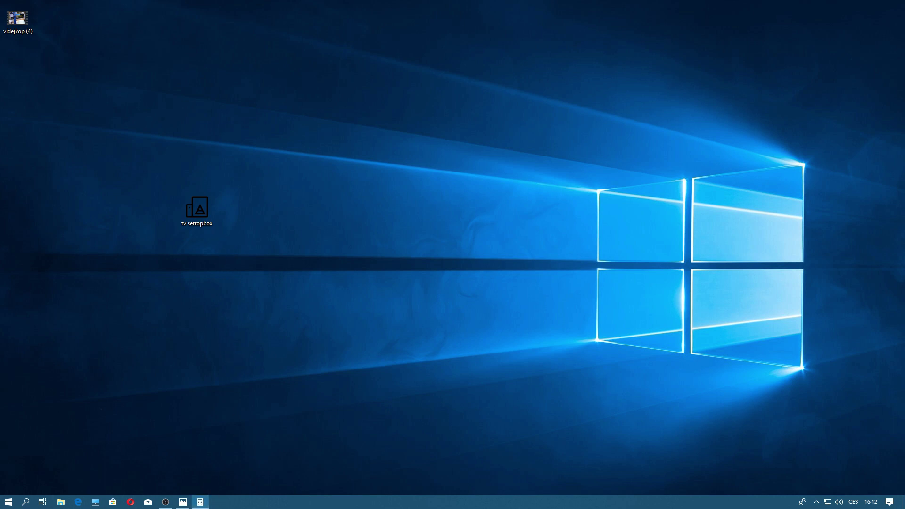
# Step: Bring up the bez tv.png reference drawing and close it
pyautogui.click(183, 502)
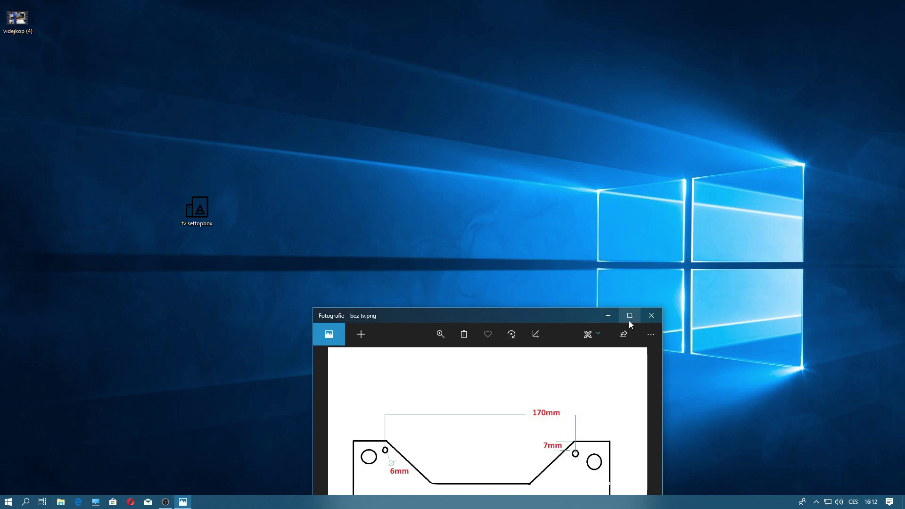
pyautogui.click(651, 316)
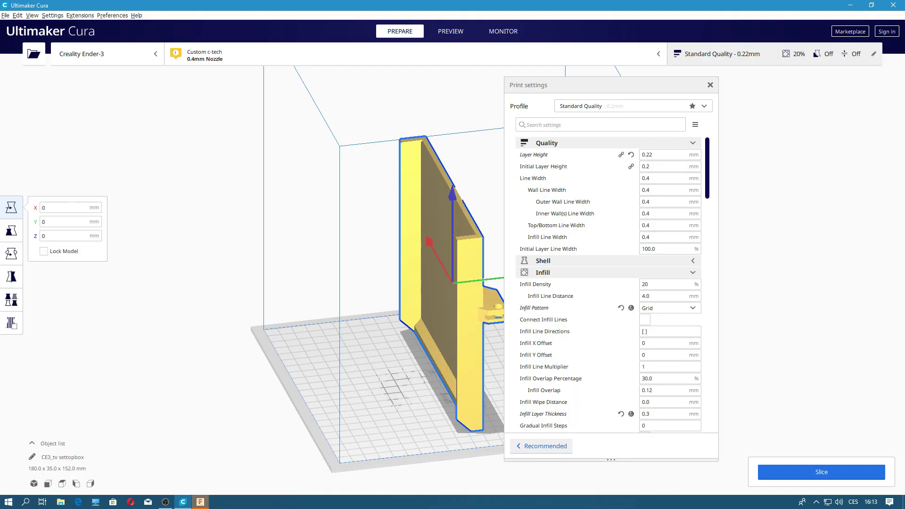
# Step: Rotate the tray to lie flat on the build plate and slice it
pyautogui.click(13, 231)
pyautogui.click(11, 254)
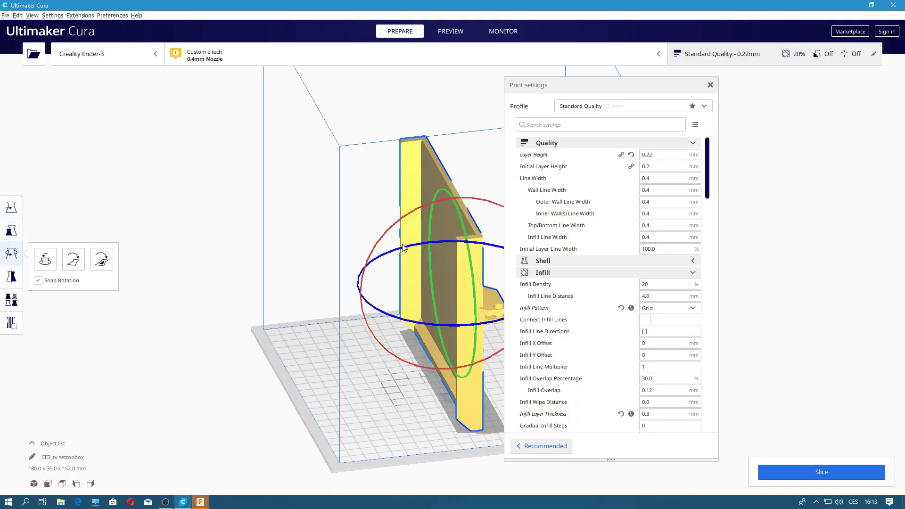
pyautogui.moveTo(488, 218)
pyautogui.mouseDown()
pyautogui.moveTo(491, 205)
pyautogui.moveTo(332, 441)
pyautogui.mouseUp()
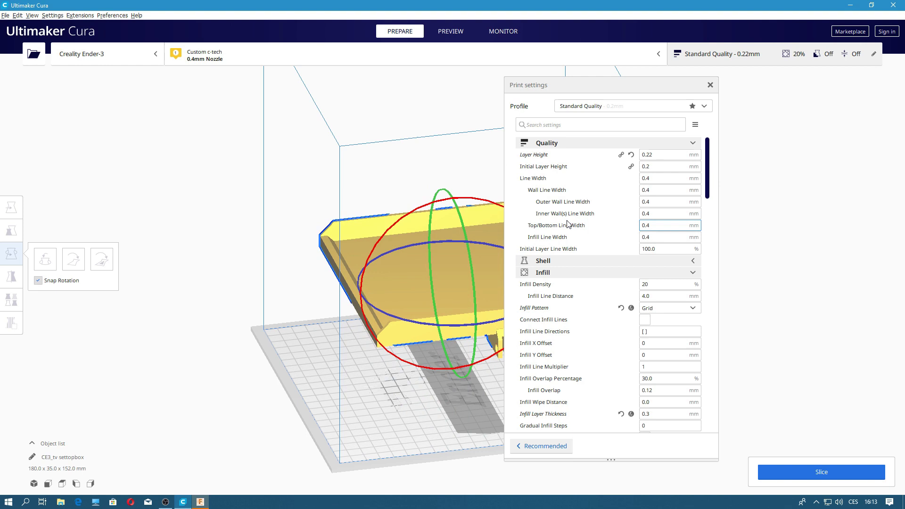
pyautogui.click(331, 440)
pyautogui.moveTo(332, 440)
pyautogui.mouseDown(button='right')
pyautogui.moveTo(262, 354)
pyautogui.moveTo(377, 383)
pyautogui.moveTo(434, 424)
pyautogui.moveTo(137, 381)
pyautogui.mouseUp(button='right')
pyautogui.click(838, 482)
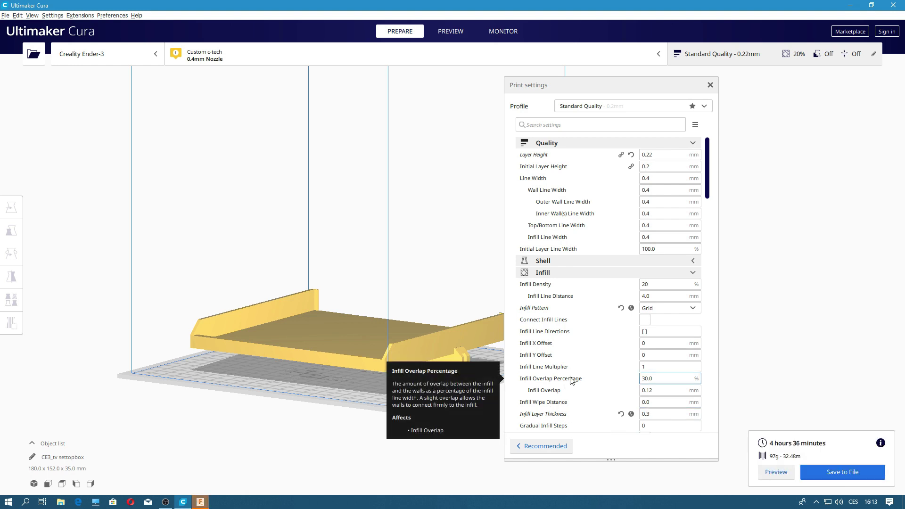
# Step: Change the layer height to 0.3 mm and re-slice, estimating 4 h 0 min and 112 g
pyautogui.doubleClick(646, 155)
pyautogui.write('2')
pyautogui.write('3')
pyautogui.click(805, 471)
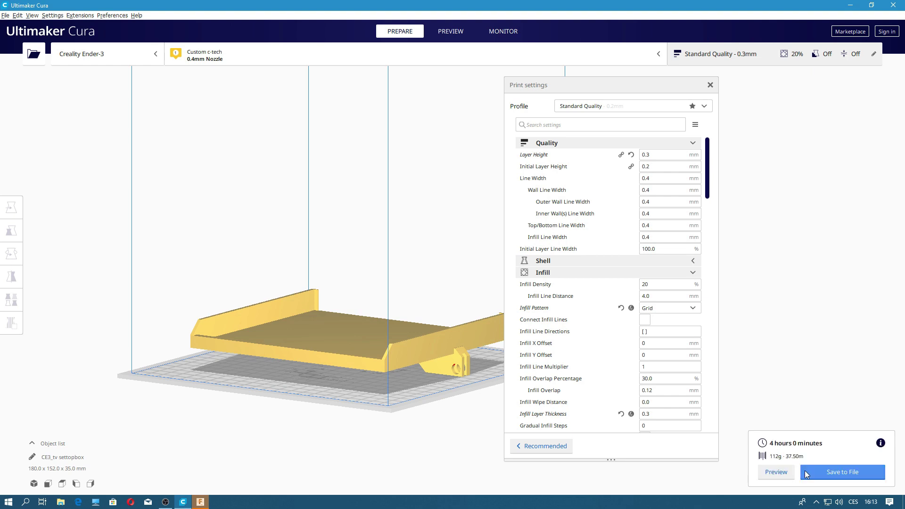
pyautogui.click(698, 283)
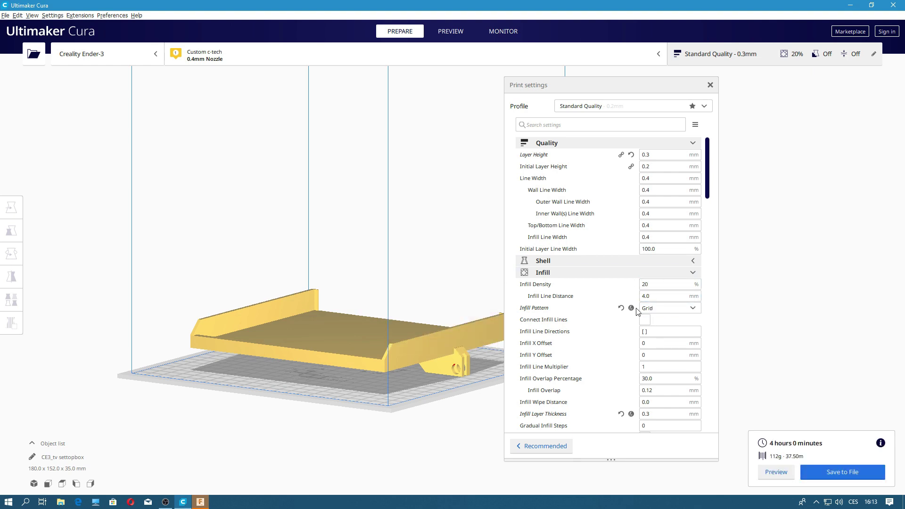
# Step: Scroll down to the Support settings and enable Generate Support
pyautogui.scroll(-3, 636, 312)
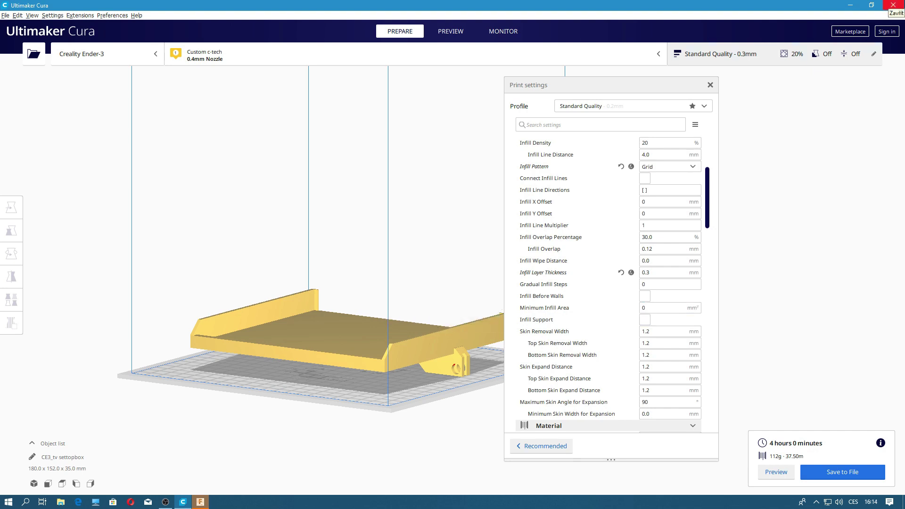
pyautogui.scroll(-5, 598, 254)
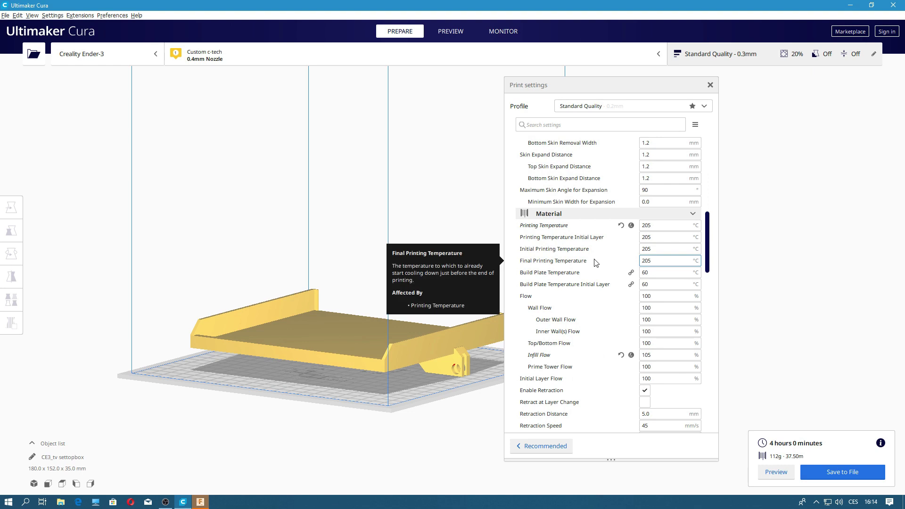
pyautogui.scroll(-1, 595, 263)
pyautogui.scroll(-1, 595, 263)
pyautogui.scroll(-1, 595, 263)
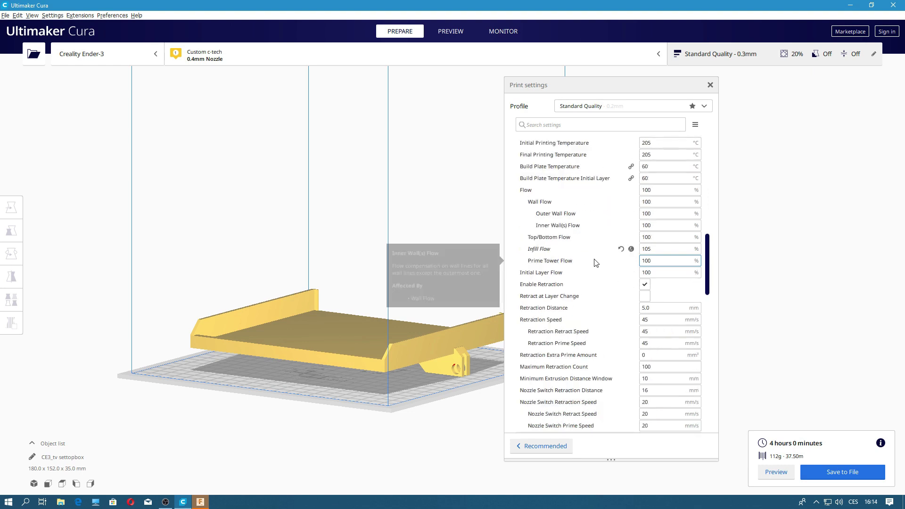
pyautogui.scroll(-6, 595, 262)
pyautogui.scroll(-3, 599, 283)
pyautogui.scroll(-2, 613, 330)
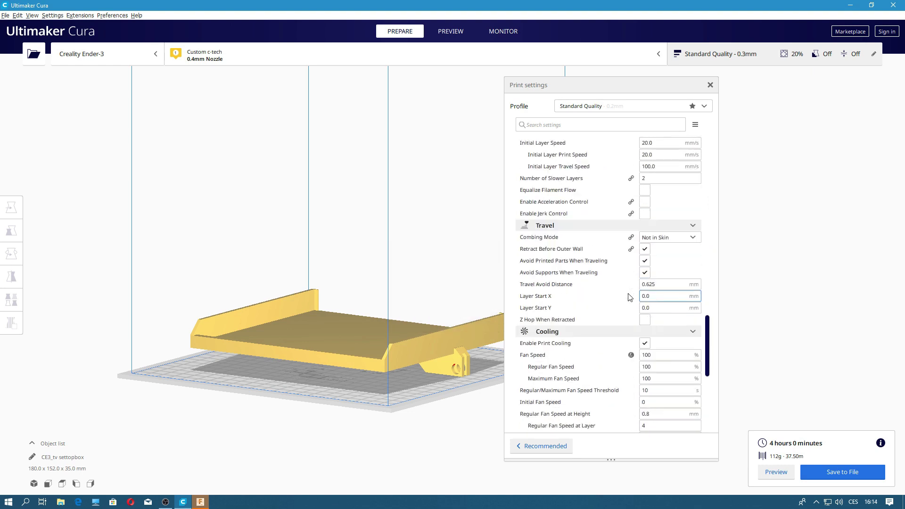
pyautogui.scroll(-4, 632, 381)
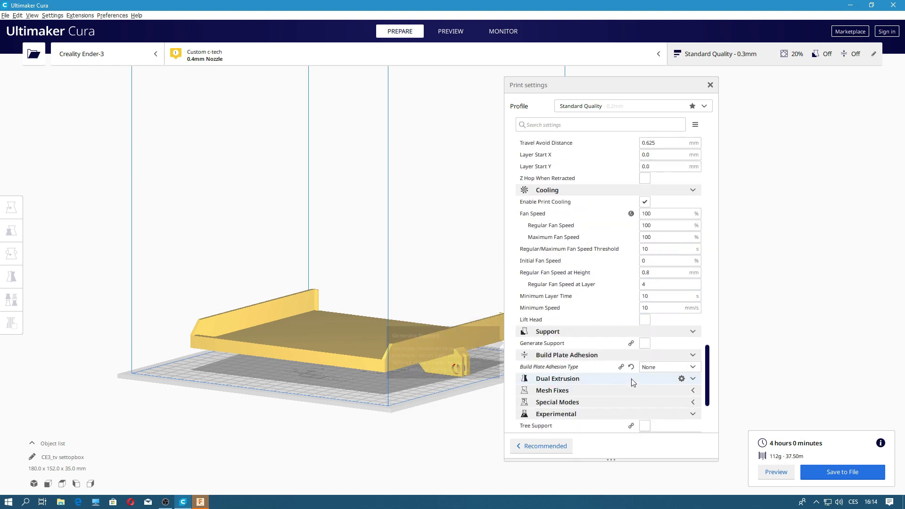
pyautogui.click(645, 346)
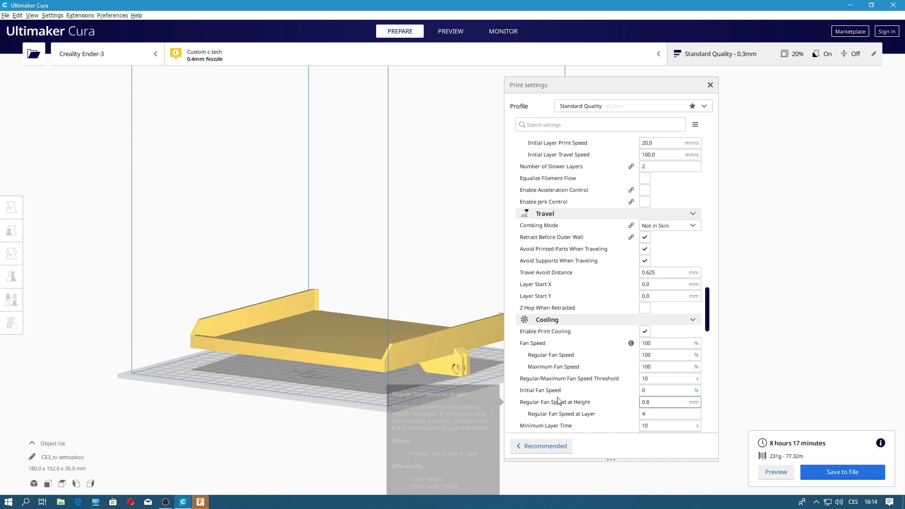
# Step: Inspect the sliced layer preview, then return to Prepare with the tray selected
pyautogui.click(763, 469)
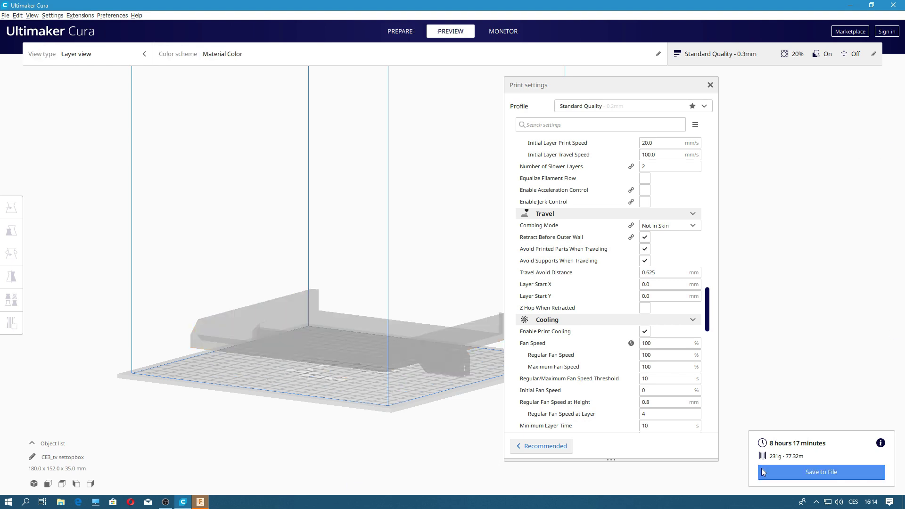
pyautogui.click(375, 346)
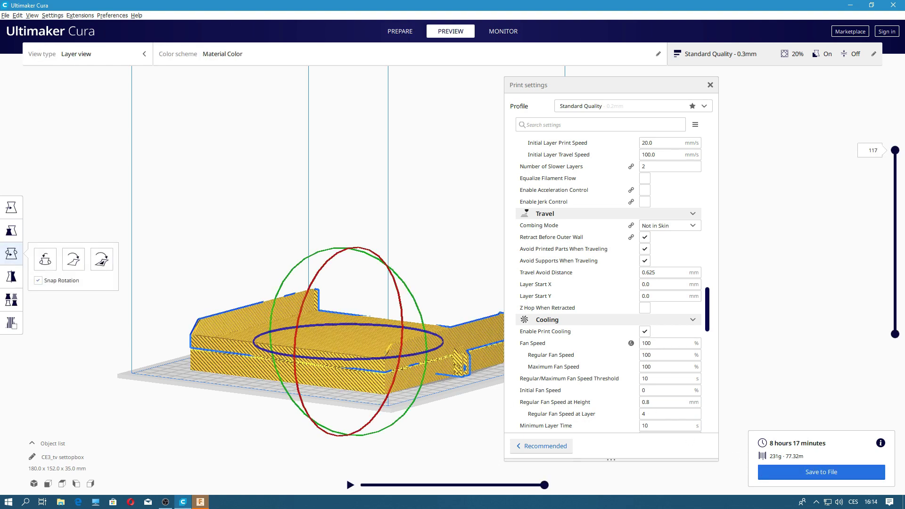
pyautogui.click(130, 166)
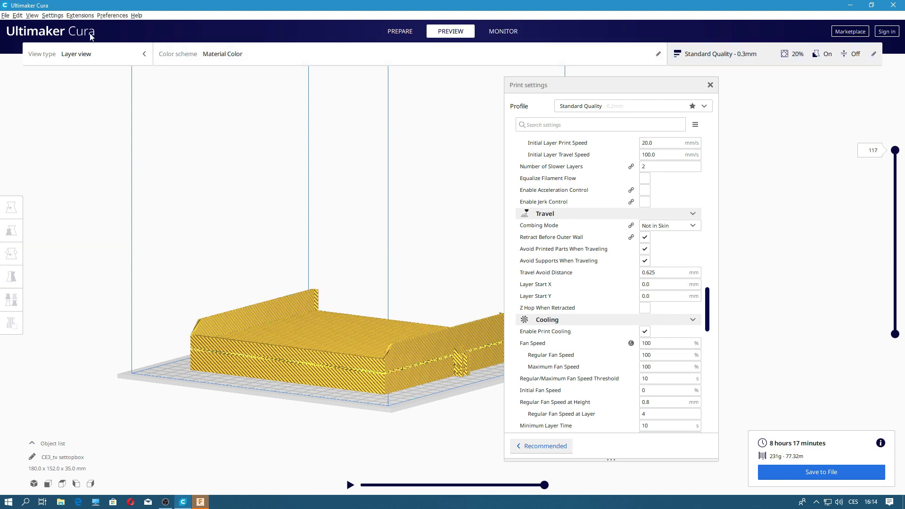
pyautogui.click(389, 31)
pyautogui.click(349, 330)
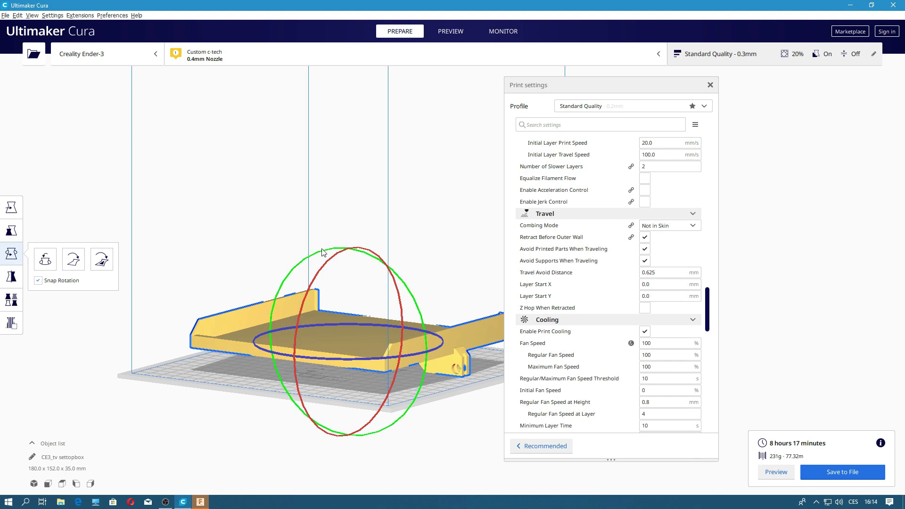
# Step: Flip the tray 180° about the green axis so it re-slices to 7 h 55 min and 219 g
pyautogui.moveTo(322, 252); pyautogui.dragTo(329, 380)
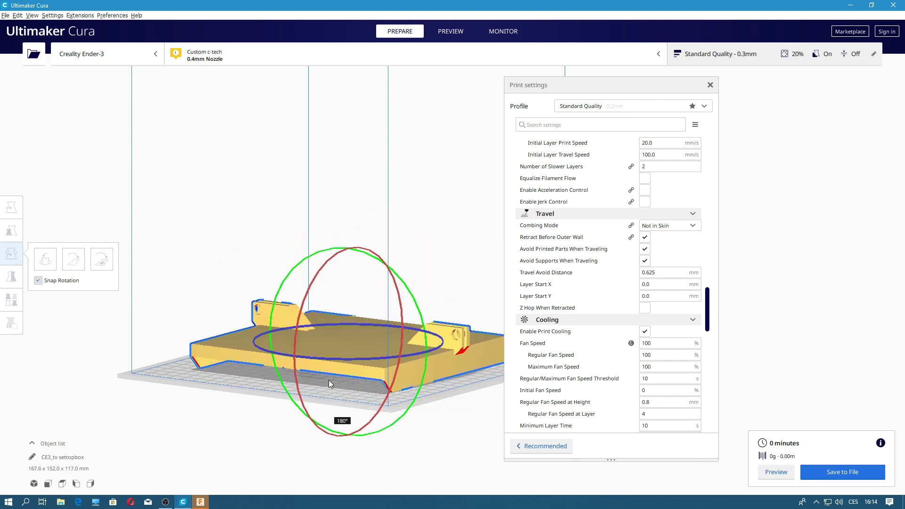
pyautogui.click(247, 415)
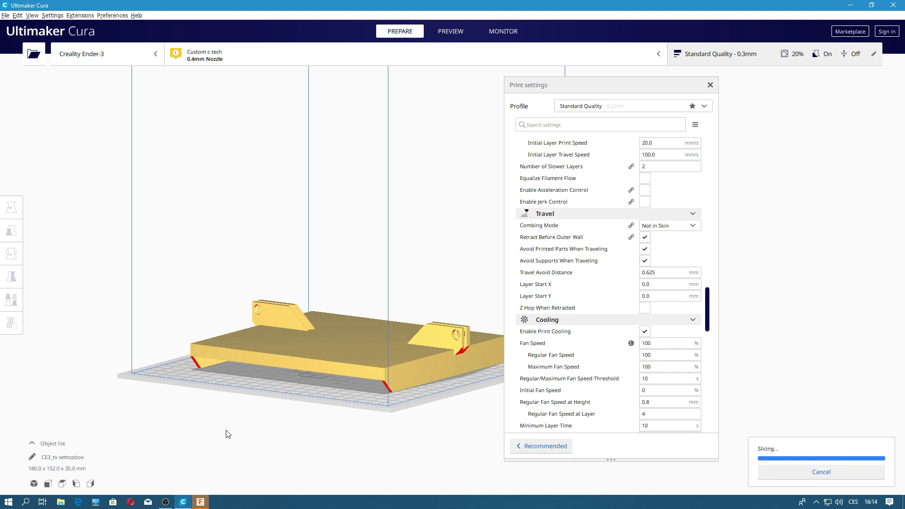
pyautogui.moveTo(227, 434)
pyautogui.mouseDown(button='right')
pyautogui.moveTo(349, 418)
pyautogui.moveTo(156, 428)
pyautogui.moveTo(197, 426)
pyautogui.mouseUp(button='right')
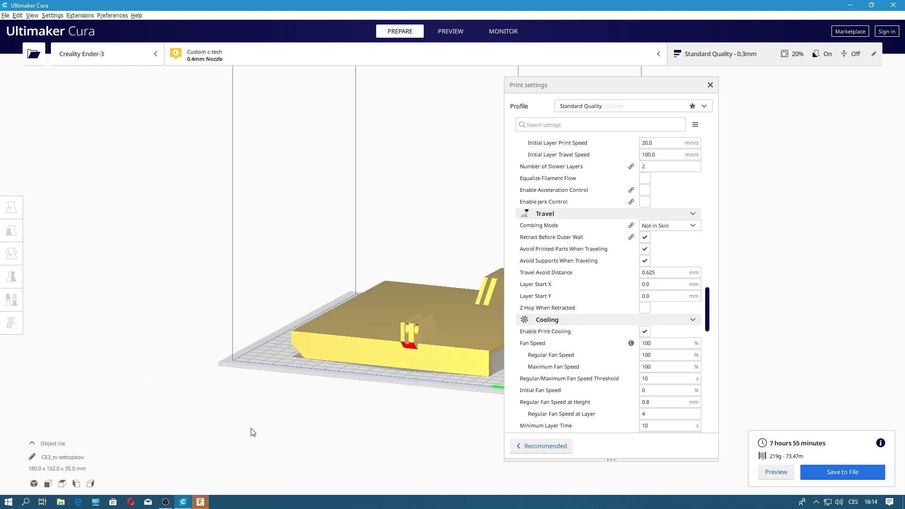